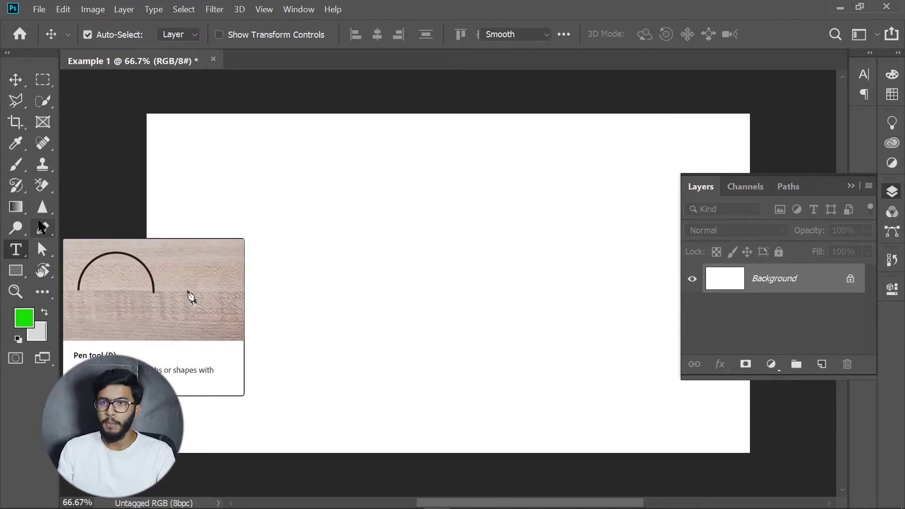
# - Add horizontal text to the blank canvas reading "Devsdrive", with "hjfguweyfgu" on a second line
pyautogui.press('t')
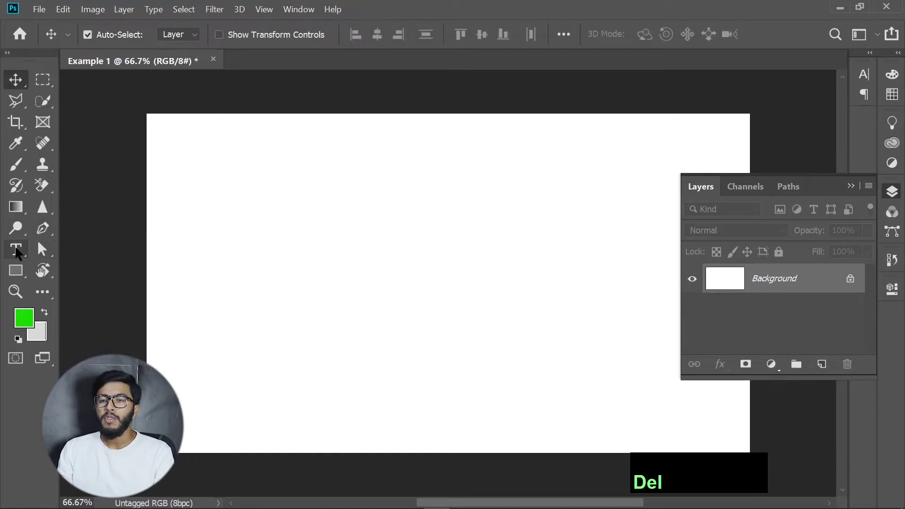
pyautogui.click(16, 250)
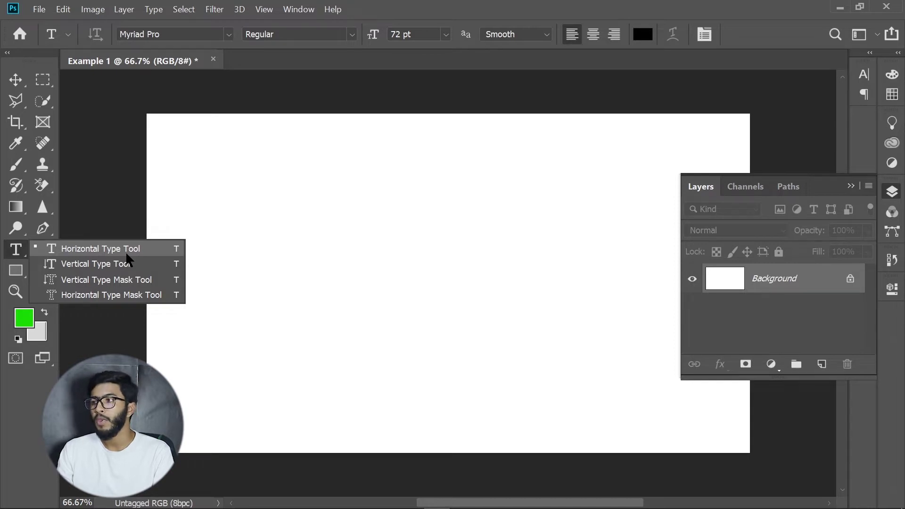
pyautogui.click(47, 250)
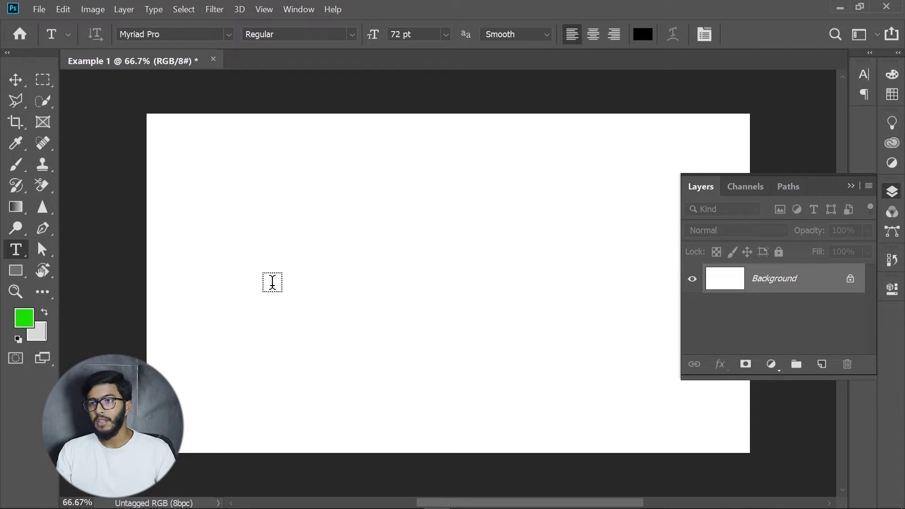
pyautogui.click(267, 275)
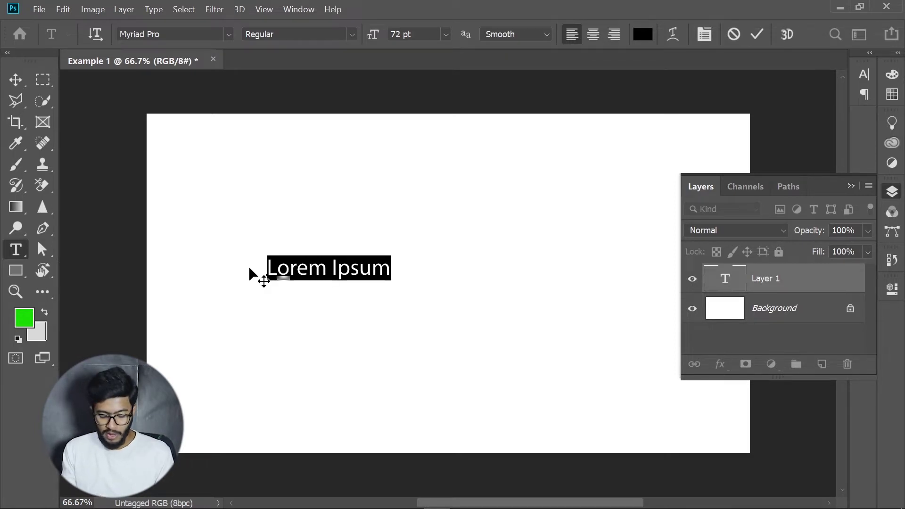
pyautogui.write('Devsdrive')
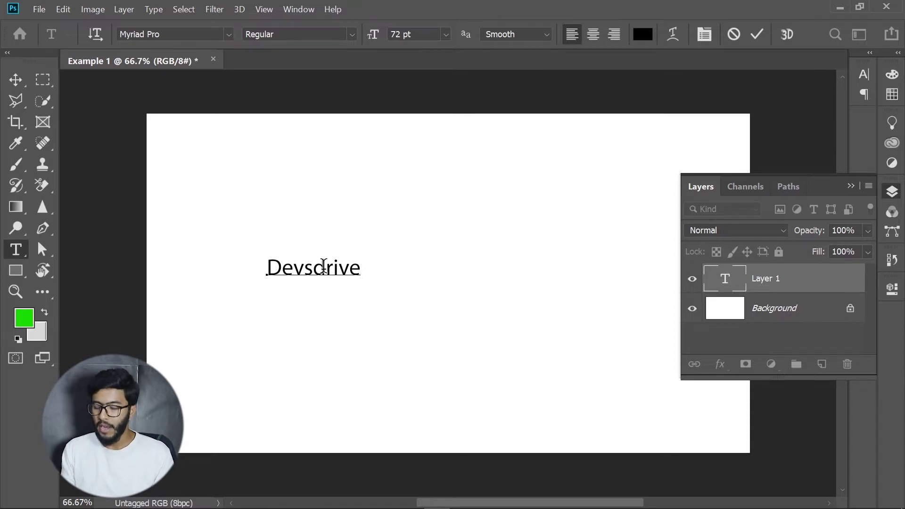
pyautogui.press('Return')
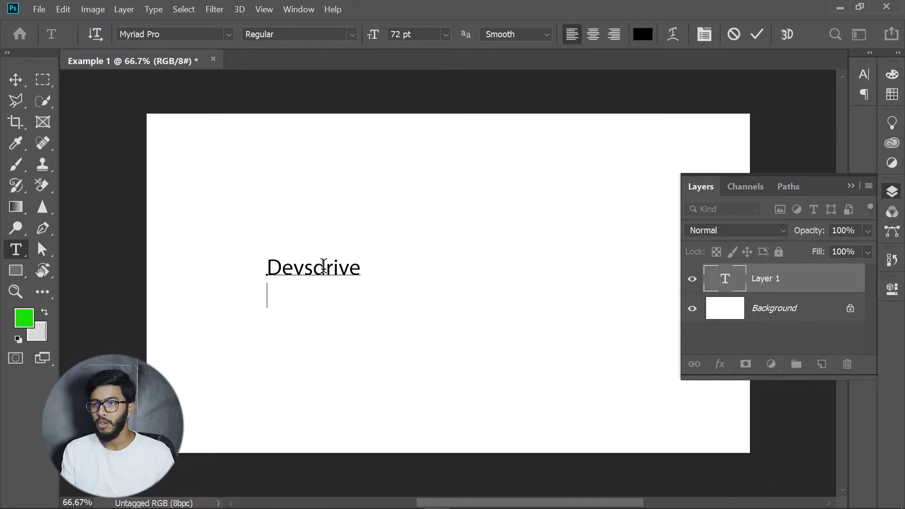
pyautogui.write('hjfguweyfgu')
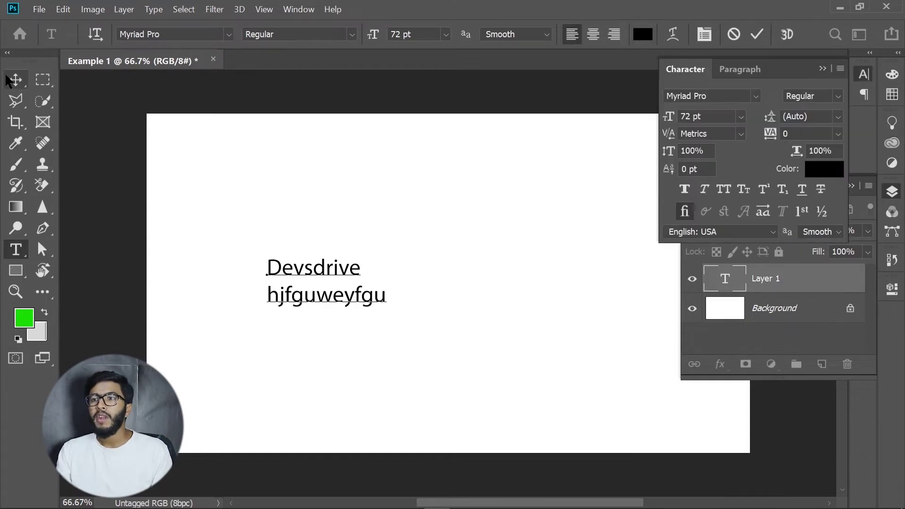
# - Move the two-line text slightly up on the canvas and try adjusting it with Free Transform
pyautogui.click(16, 79)
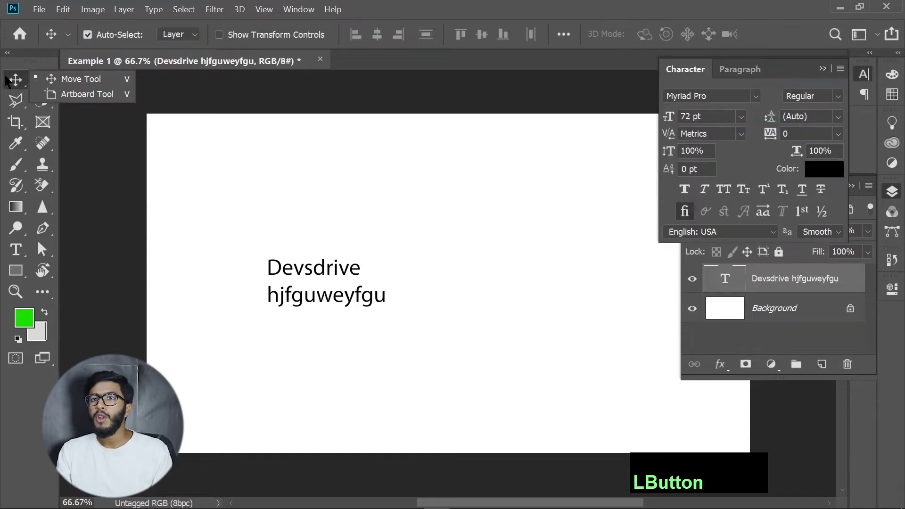
pyautogui.click(89, 82)
pyautogui.moveTo(290, 306); pyautogui.dragTo(292, 282)
pyautogui.press('ctrl')
pyautogui.hotkey('ctrl', 't')
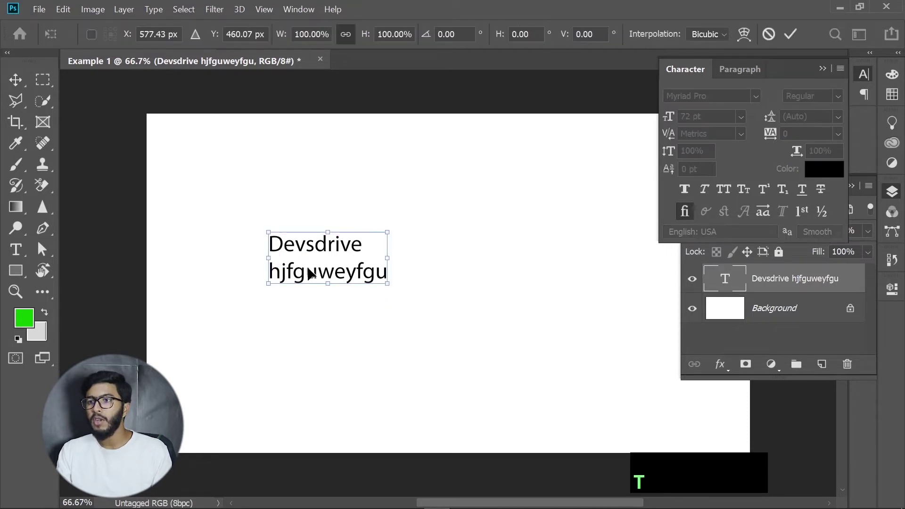
pyautogui.moveTo(334, 286); pyautogui.dragTo(358, 303)
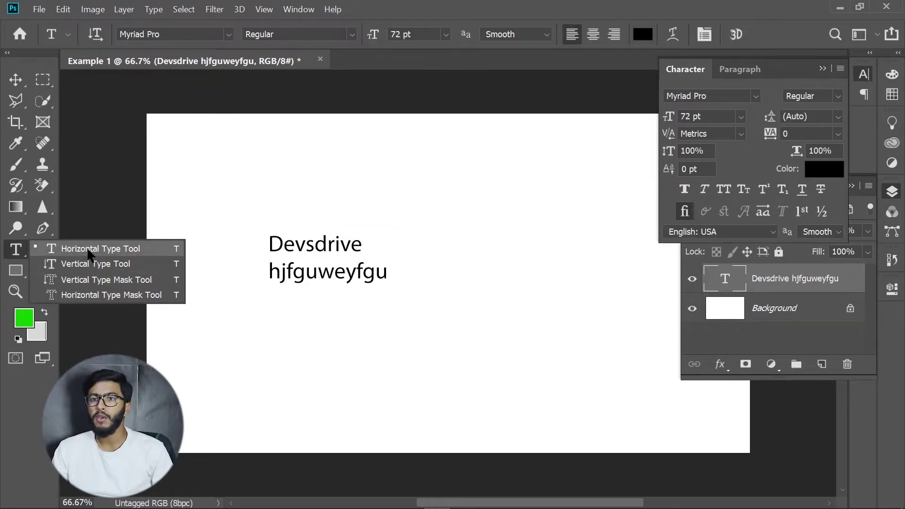
# - Select both lines of the text with the Horizontal Type tool and set the font size to 36 pt
pyautogui.click(95, 251)
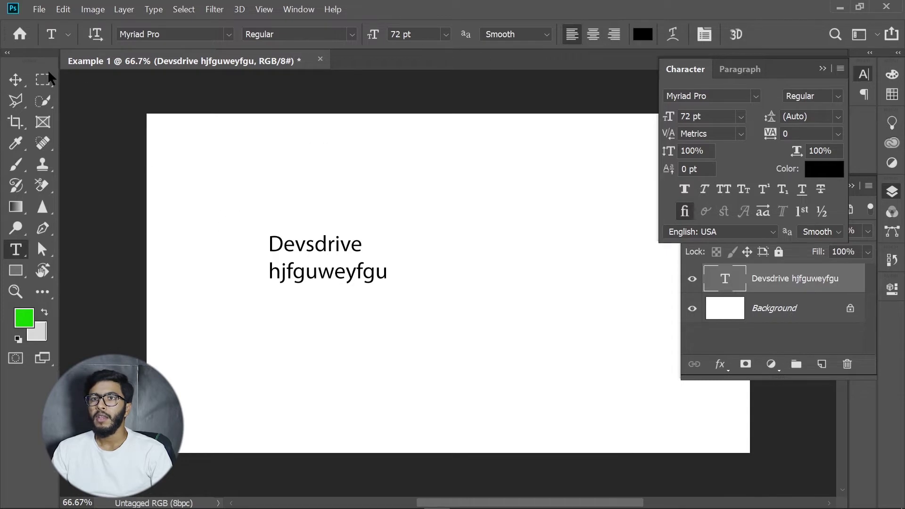
pyautogui.doubleClick(278, 246)
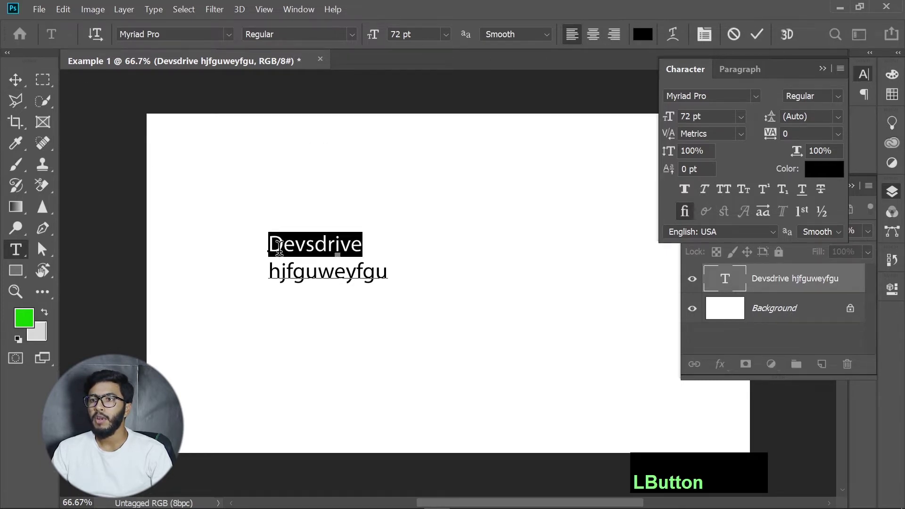
pyautogui.moveTo(271, 245); pyautogui.dragTo(389, 309)
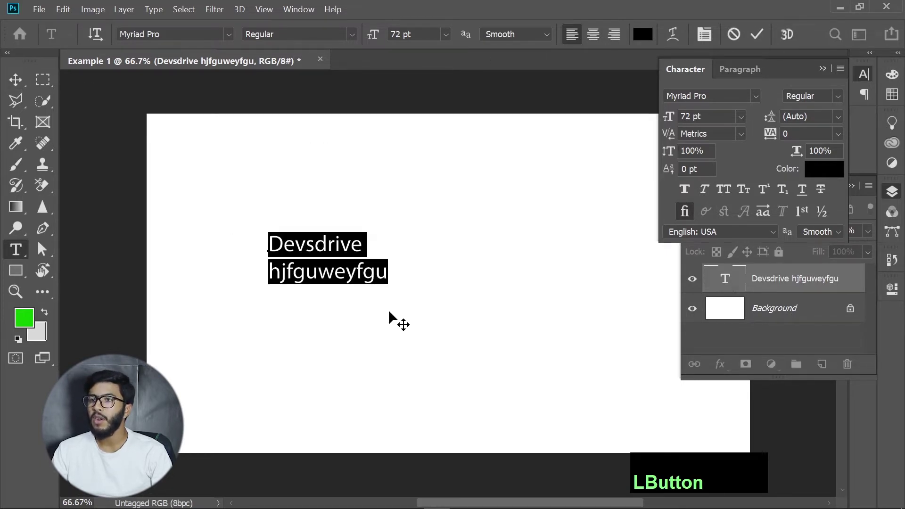
pyautogui.click(446, 35)
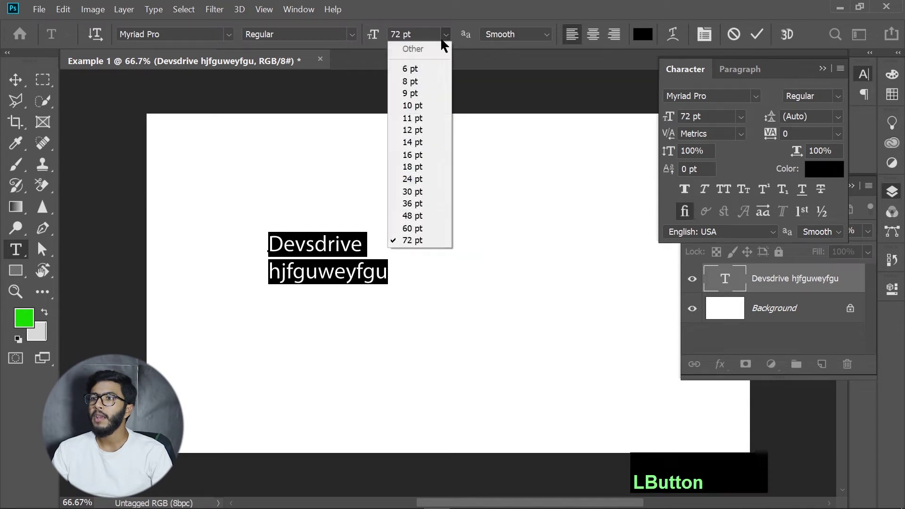
pyautogui.click(421, 206)
# - Set the selected text's size to 200 pt and its font to Microsoft Tai Le
pyautogui.click(387, 35)
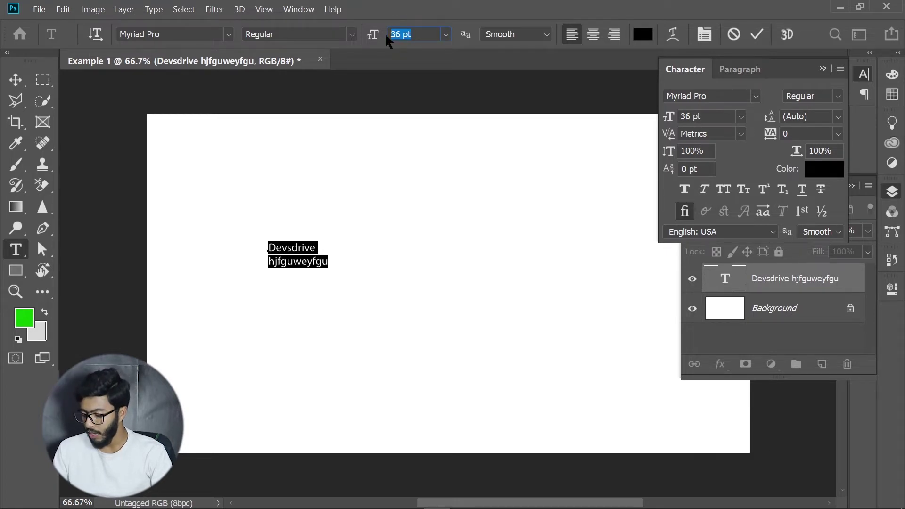
pyautogui.write('200')
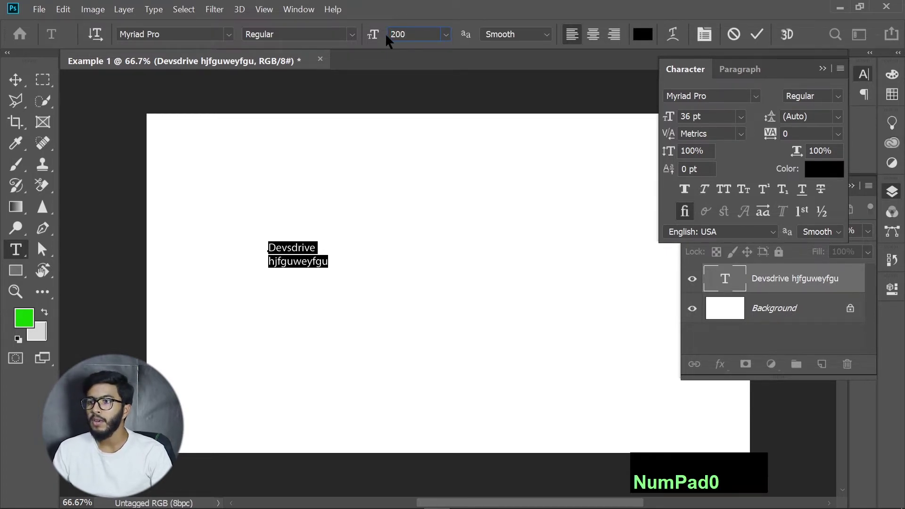
pyautogui.press('Return')
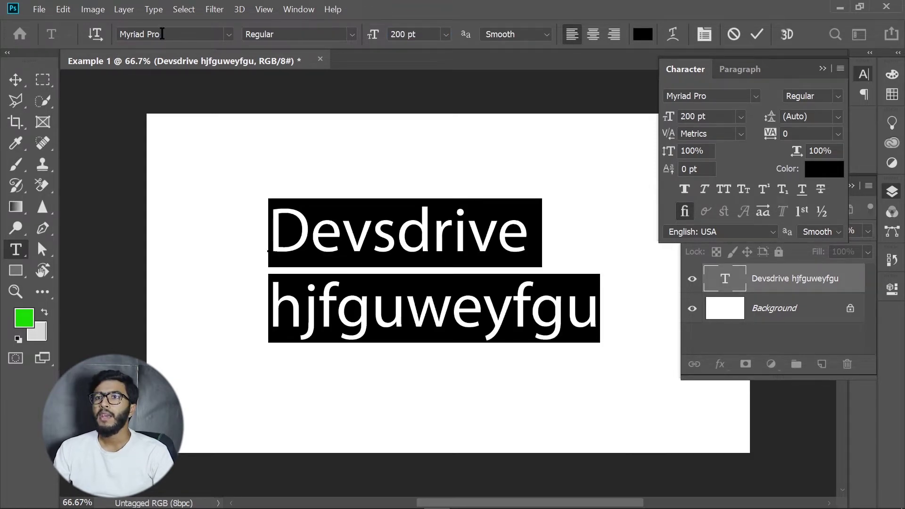
pyautogui.click(229, 34)
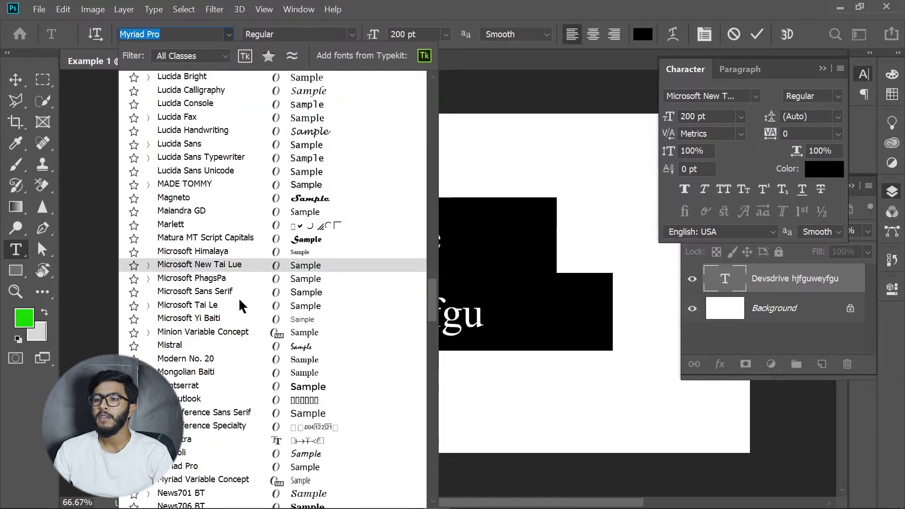
pyautogui.click(241, 313)
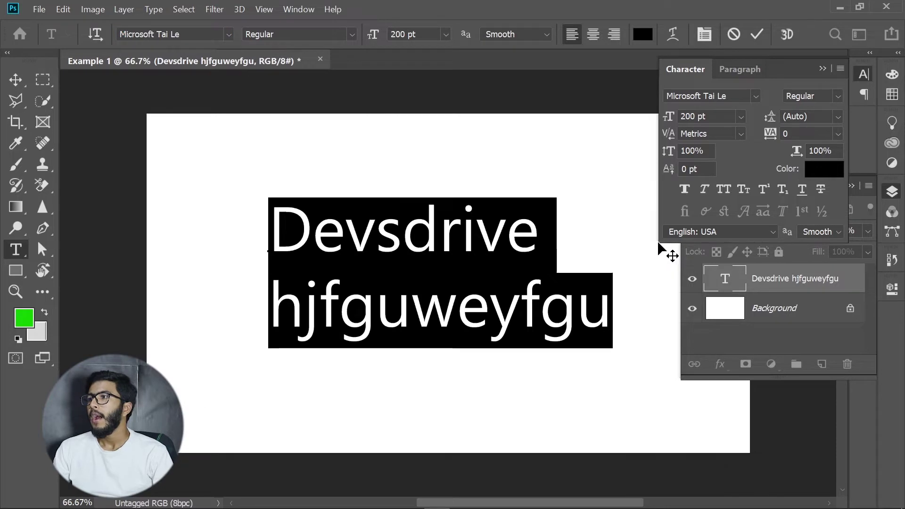
# - Collapse the Character settings and show them again
pyautogui.click(824, 68)
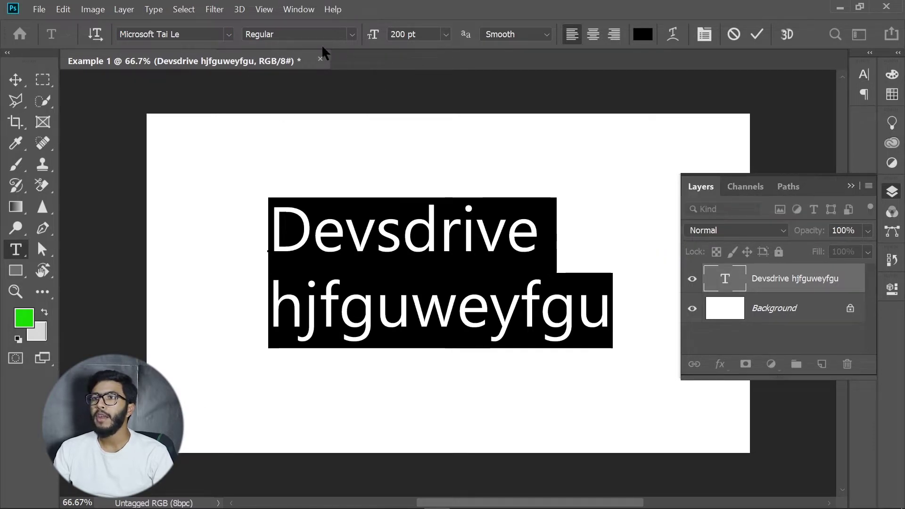
pyautogui.click(294, 10)
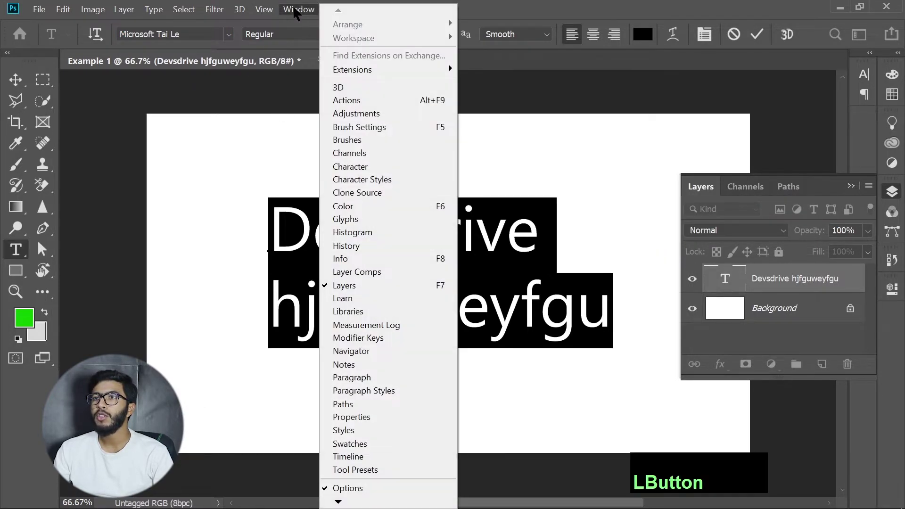
pyautogui.click(351, 166)
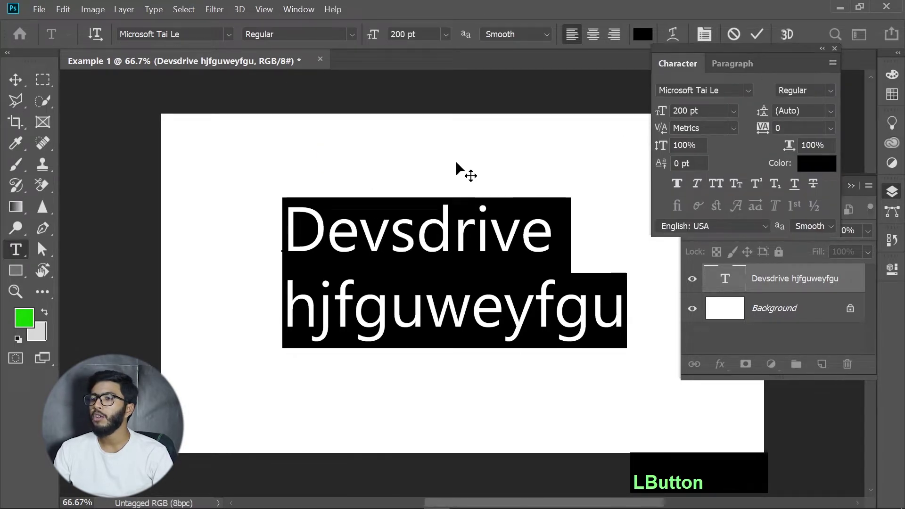
# - Shift the large two-line text slightly up and to the left, and delete its layer
pyautogui.moveTo(446, 248); pyautogui.dragTo(341, 229)
pyautogui.click(18, 84)
pyautogui.press('v')
pyautogui.press('v')
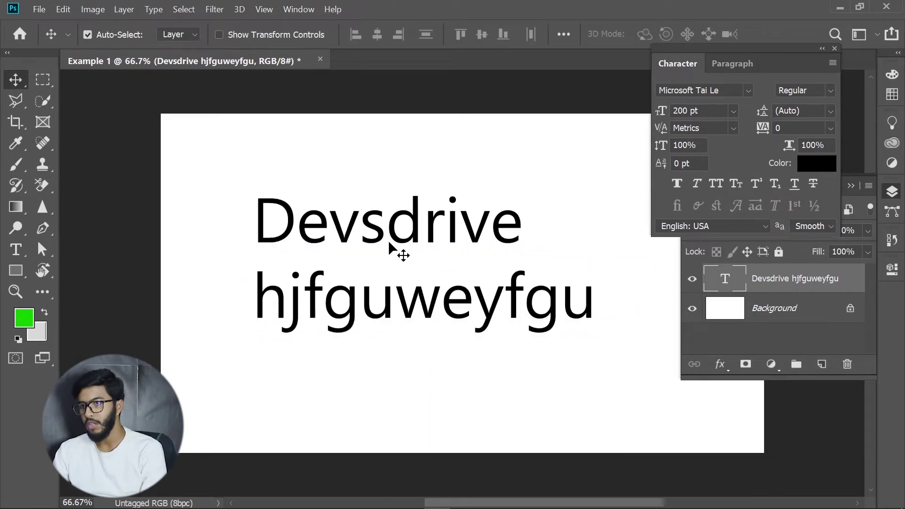
pyautogui.press('Delete')
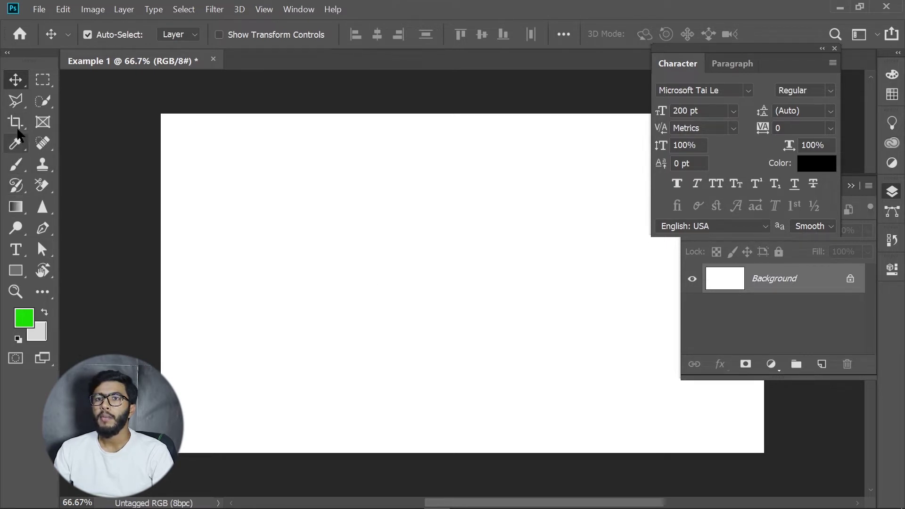
# - Draw a large paragraph text box filled with Lorem ipsum placeholder text and set its font size to 100 pt
pyautogui.click(16, 249)
pyautogui.moveTo(213, 165); pyautogui.dragTo(523, 426)
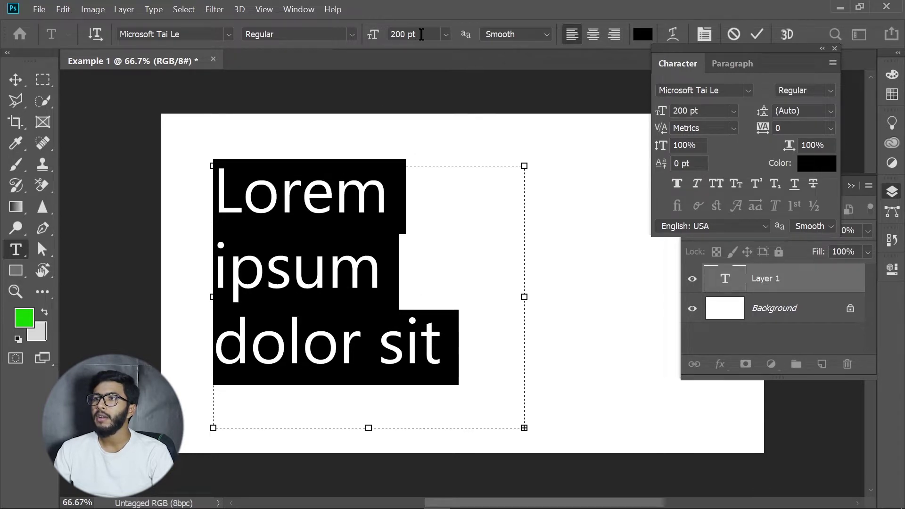
pyautogui.moveTo(422, 35); pyautogui.dragTo(360, 28)
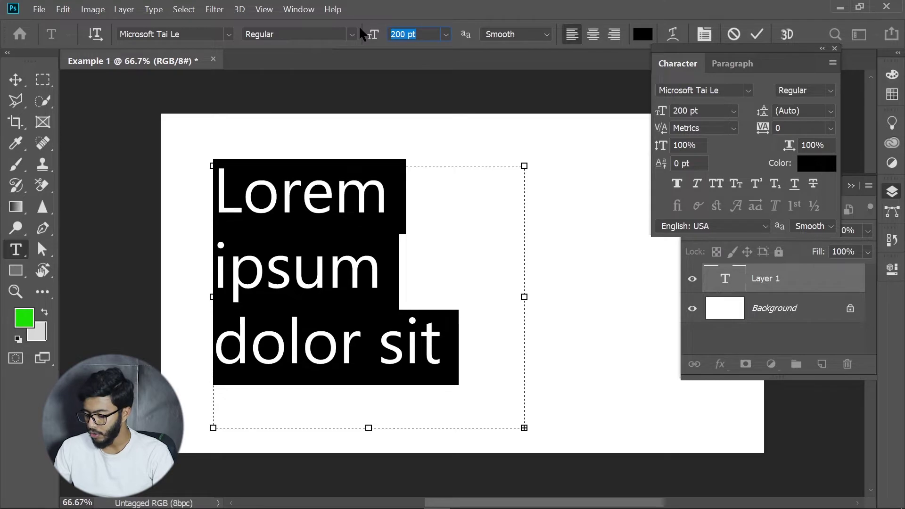
pyautogui.write('100')
pyautogui.press('Return')
# - Set the placeholder paragraph's font size to 70 pt and nudge the text block slightly up
pyautogui.moveTo(421, 32); pyautogui.dragTo(378, 26)
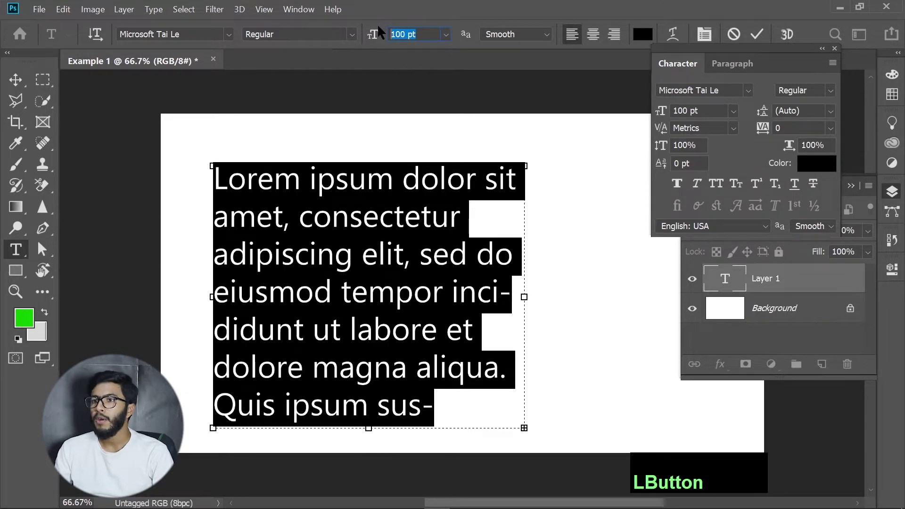
pyautogui.write('70')
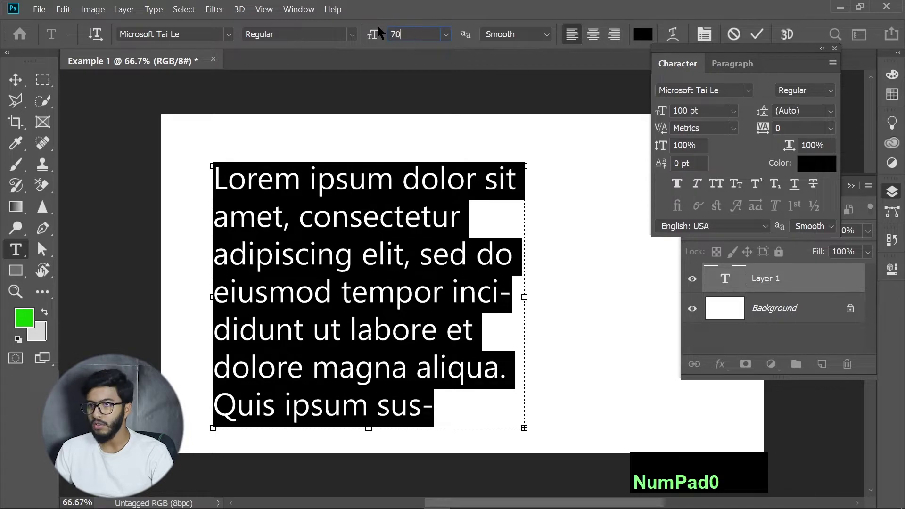
pyautogui.press('Return')
pyautogui.click(16, 80)
pyautogui.moveTo(353, 302); pyautogui.dragTo(349, 292)
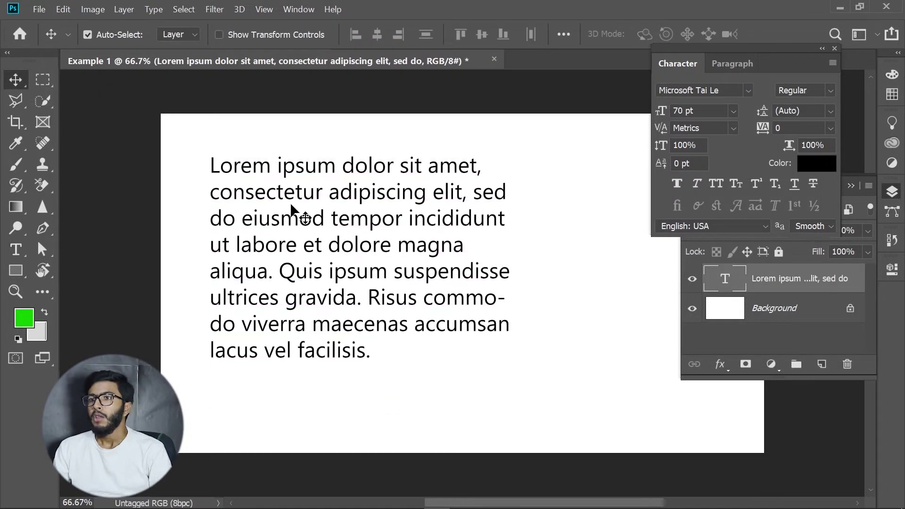
# - Change the paragraph's font to Franklin Gothic Demi and shift the text block slightly down and right
pyautogui.click(746, 87)
pyautogui.click(749, 89)
pyautogui.click(749, 89)
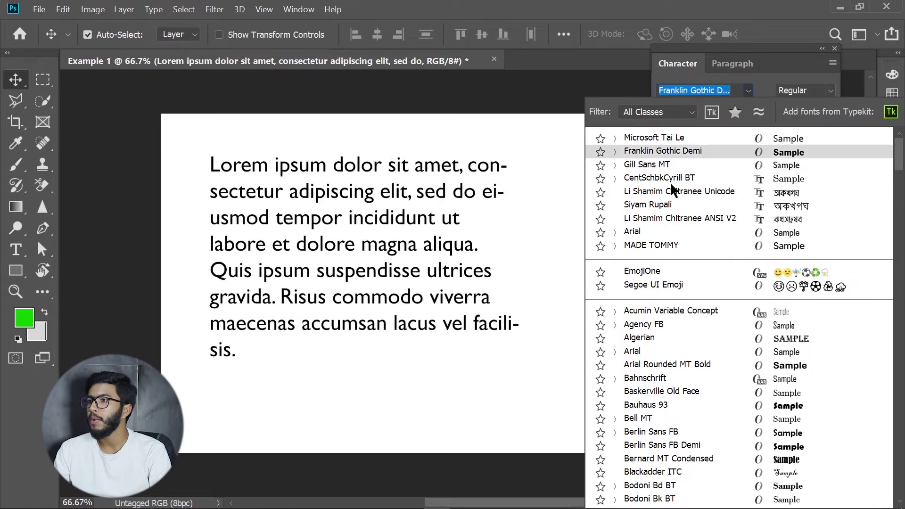
pyautogui.click(677, 150)
pyautogui.moveTo(277, 186); pyautogui.dragTo(295, 201)
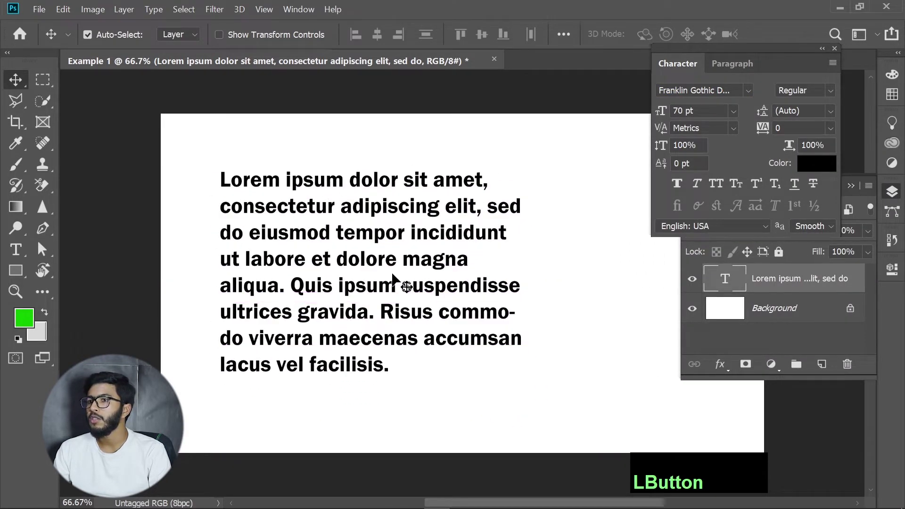
# - Filter the font list to the Serif class and preview several serif fonts on the paragraph
pyautogui.click(748, 87)
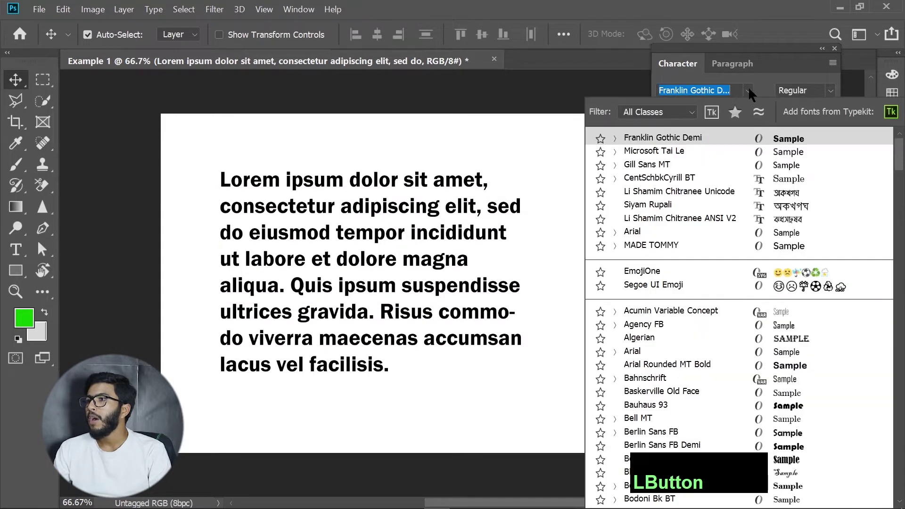
pyautogui.click(665, 115)
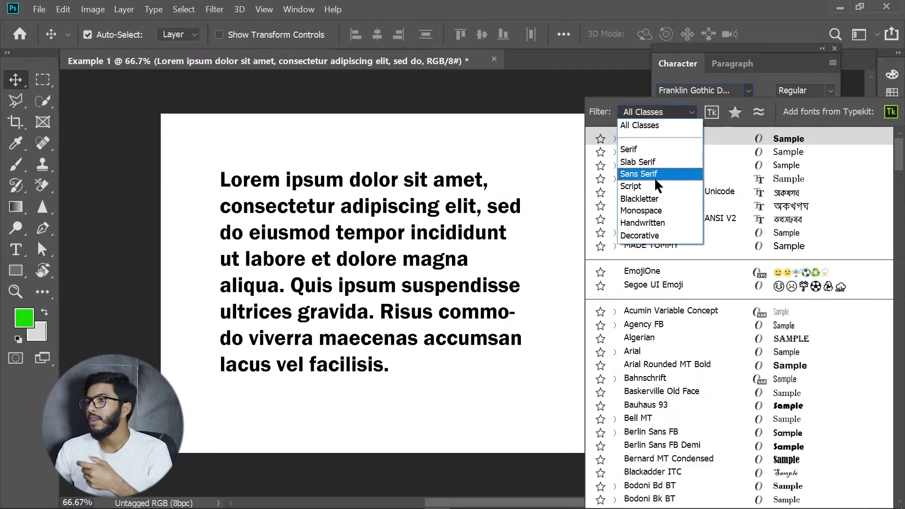
pyautogui.click(644, 150)
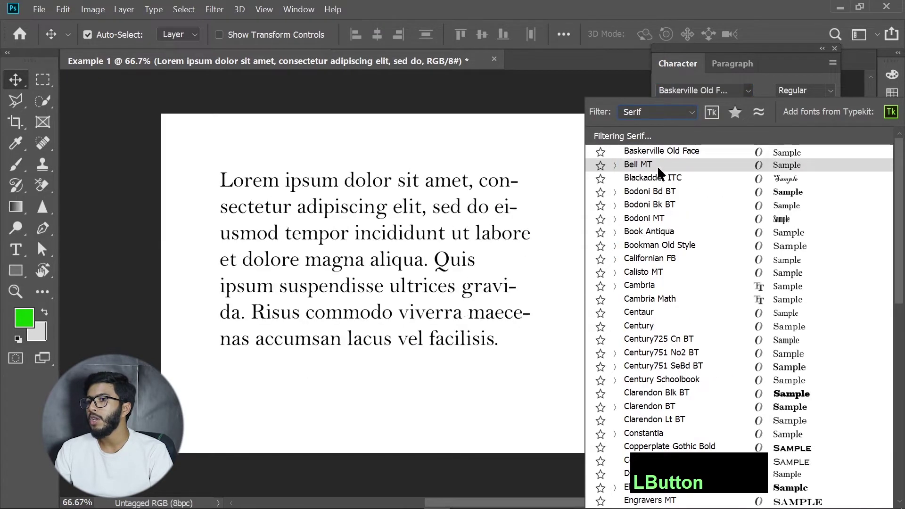
pyautogui.scroll(-2, 670, 349)
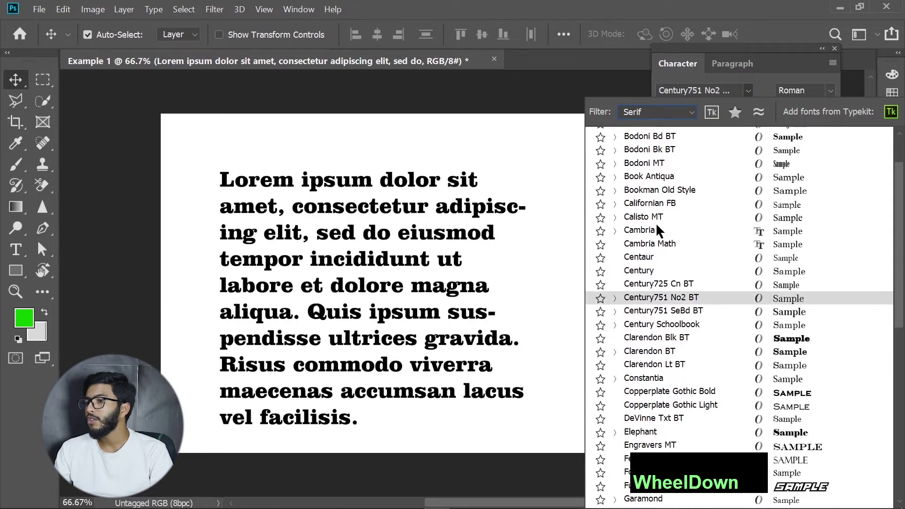
pyautogui.scroll(-3, 658, 225)
pyautogui.scroll(-8, 644, 320)
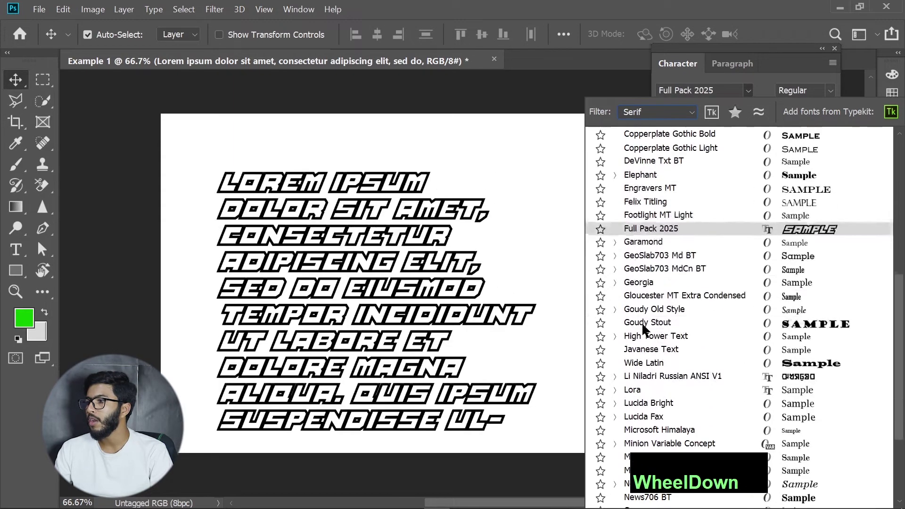
pyautogui.scroll(3, 642, 330)
# - Filter the font list to the Sans Serif class and preview several of its fonts on the paragraph
pyautogui.click(679, 112)
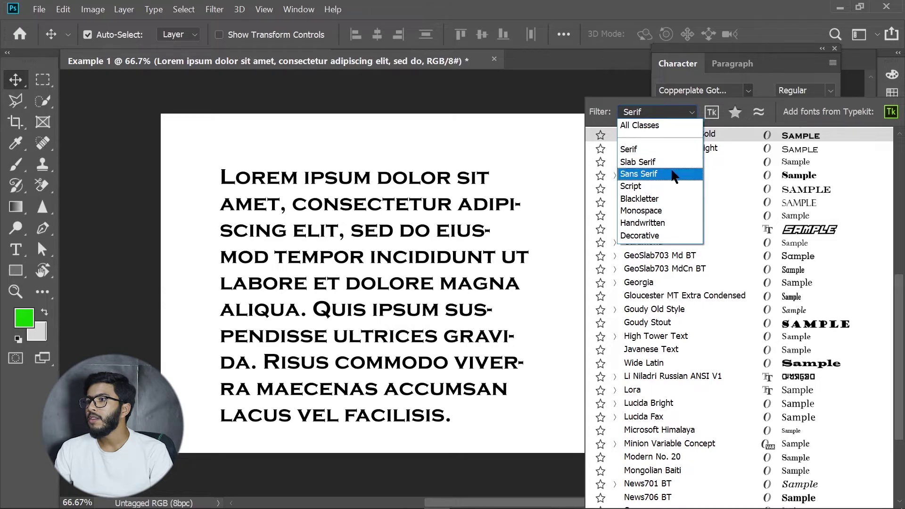
pyautogui.click(677, 174)
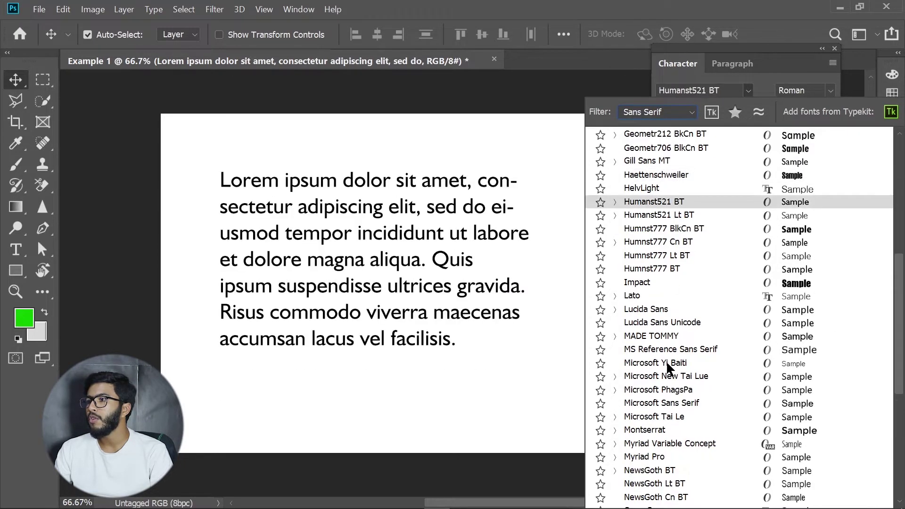
pyautogui.scroll(-3, 664, 359)
pyautogui.scroll(3, 664, 358)
pyautogui.scroll(7, 666, 330)
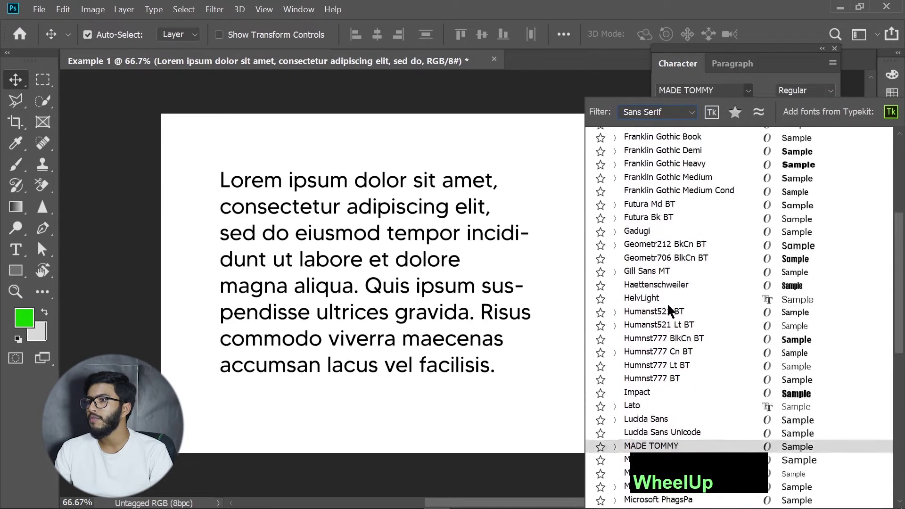
# - Filter the font list to the Script class and preview several script fonts on the paragraph
pyautogui.click(667, 111)
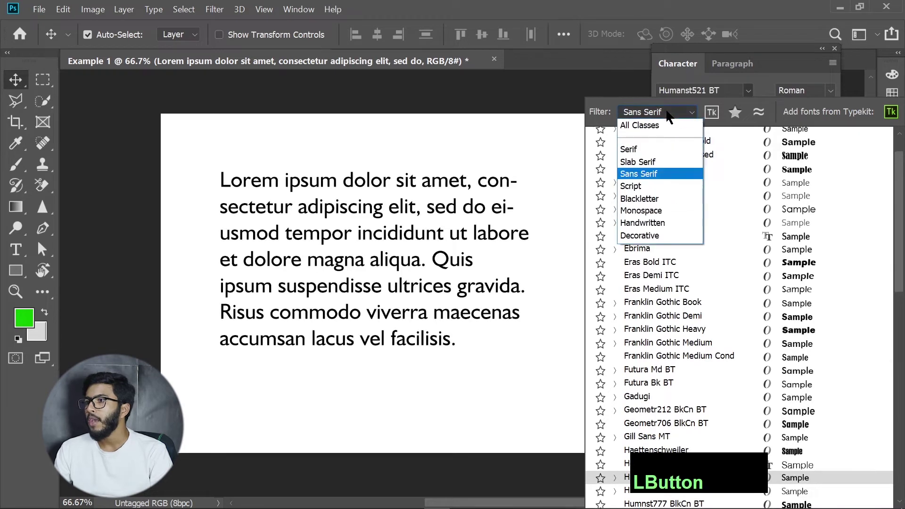
pyautogui.click(660, 187)
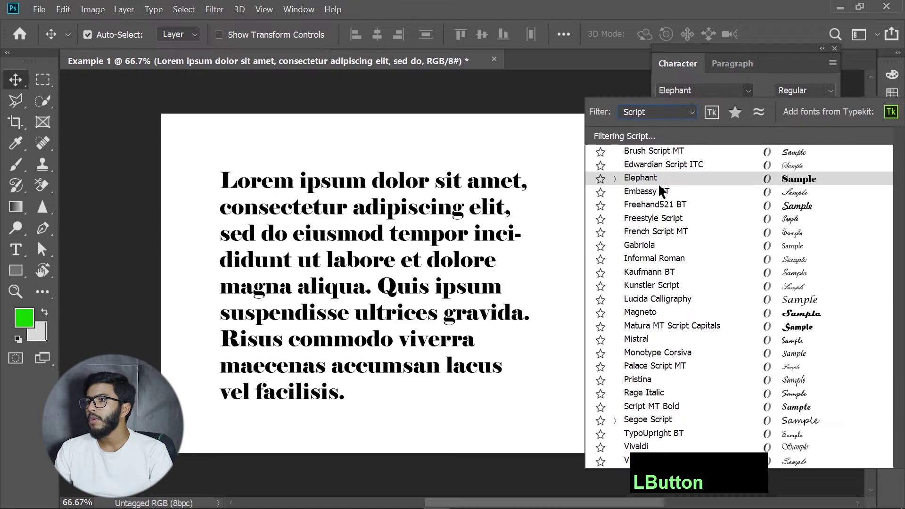
pyautogui.scroll(-1, 656, 285)
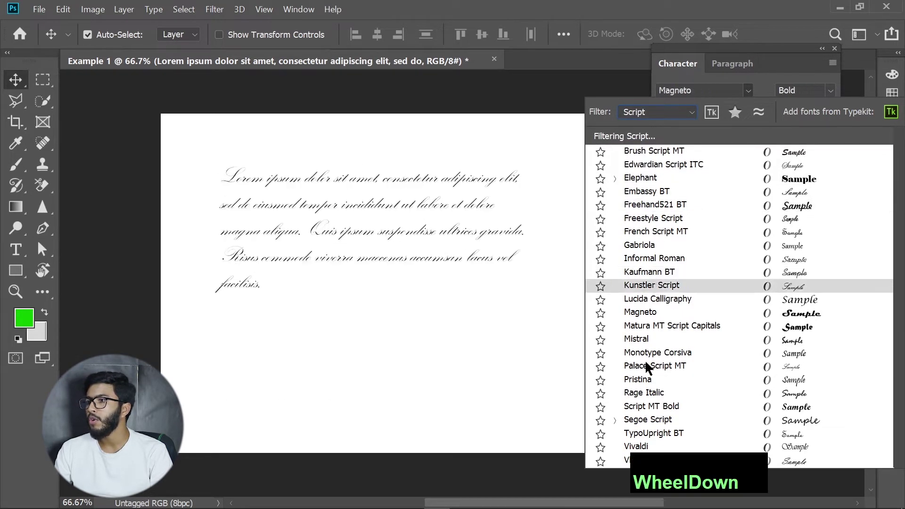
# - Reset the font class filter to All Classes, check the Serif class once more, and return to All Classes
pyautogui.click(661, 114)
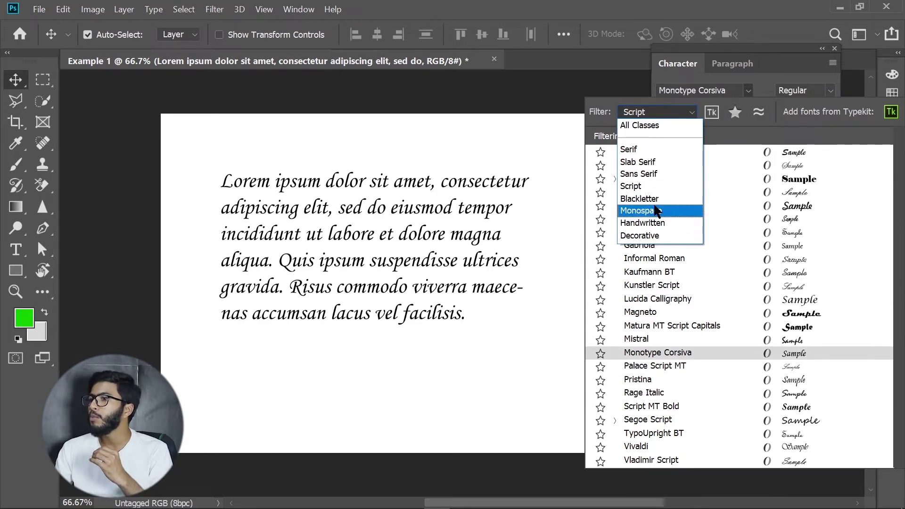
pyautogui.click(657, 127)
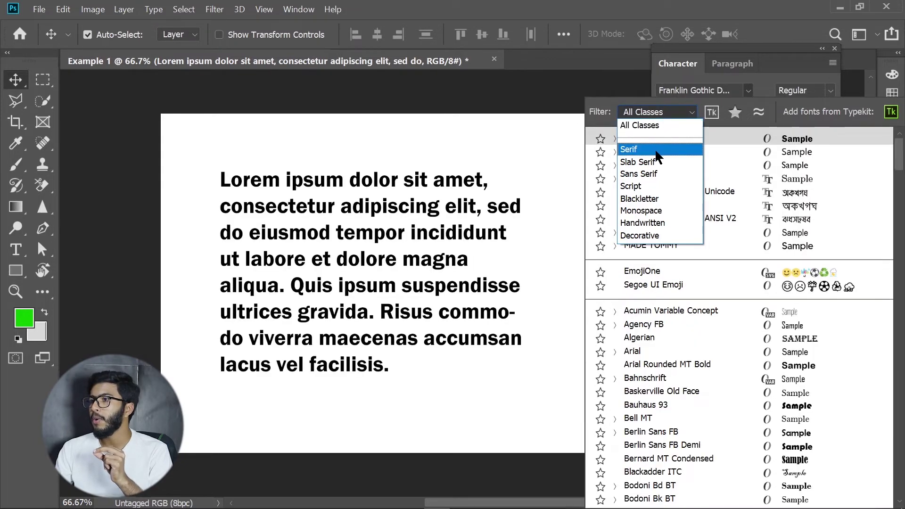
pyautogui.click(658, 149)
pyautogui.scroll(3, 659, 158)
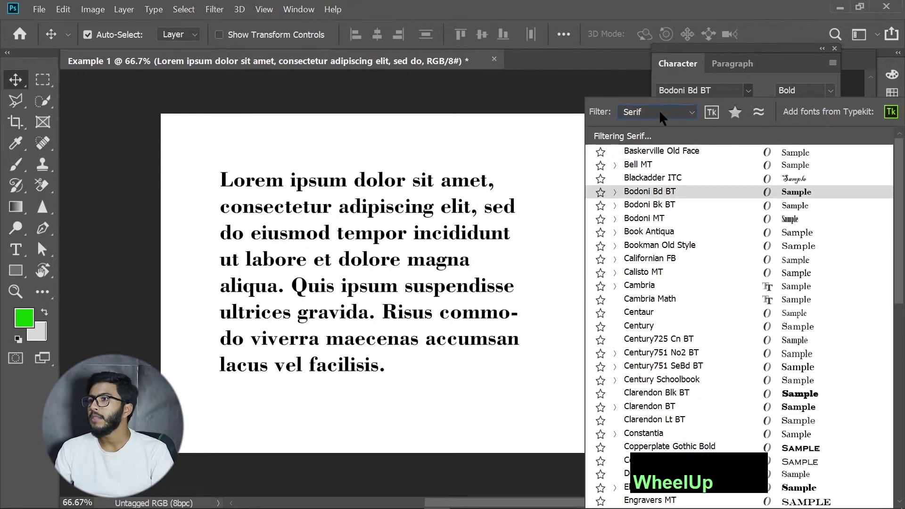
pyautogui.click(660, 113)
pyautogui.click(658, 127)
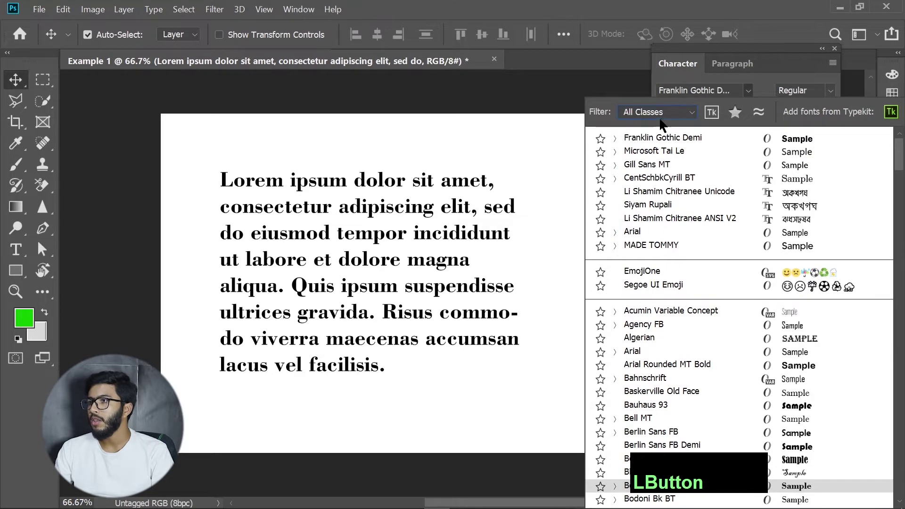
# - Check which Typekit fonts are available by filtering for them, and restore the full font list
pyautogui.click(709, 120)
pyautogui.click(710, 121)
pyautogui.click(710, 121)
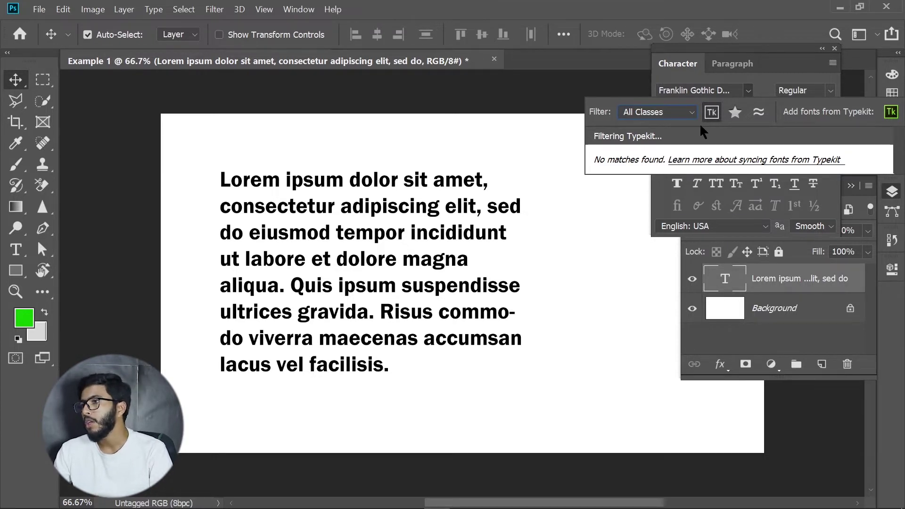
pyautogui.click(712, 112)
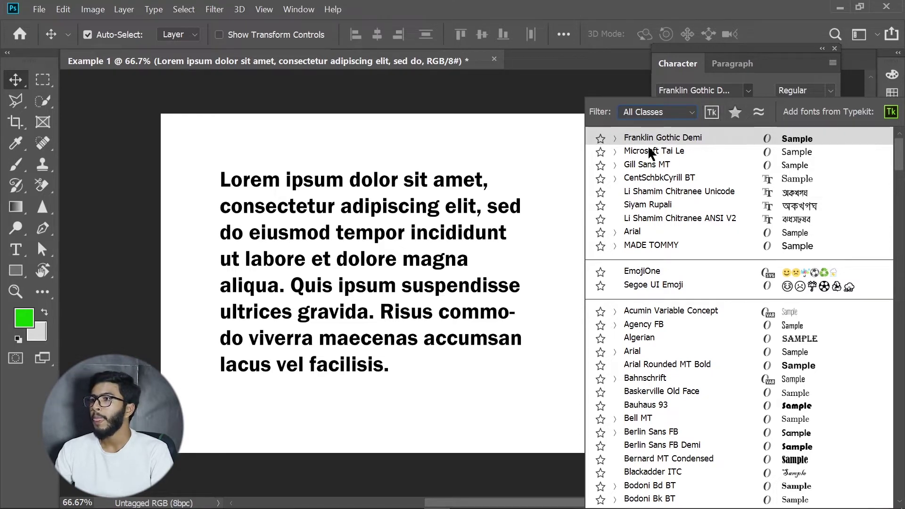
# - Mark the fonts Franklin Gothic Demi, Arial, MADE TOMMY and Bell MT as favorites
pyautogui.click(601, 139)
pyautogui.click(601, 233)
pyautogui.click(603, 246)
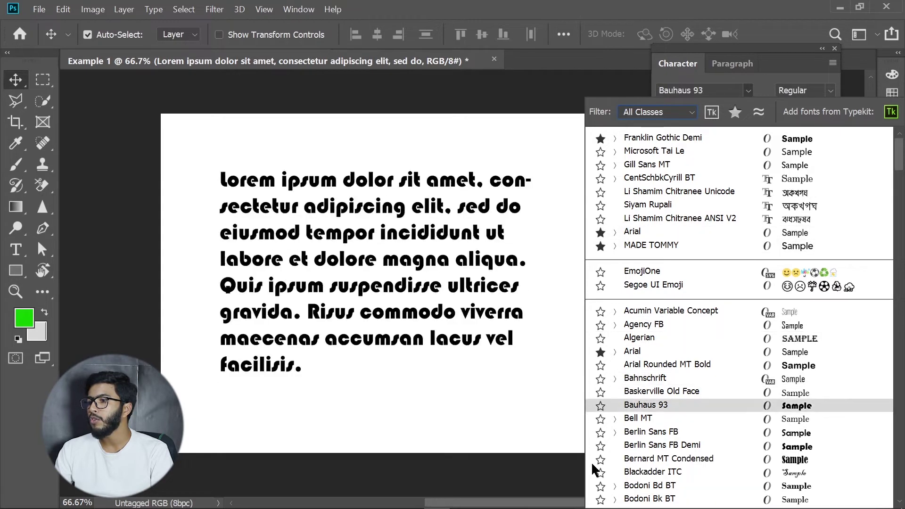
pyautogui.click(601, 419)
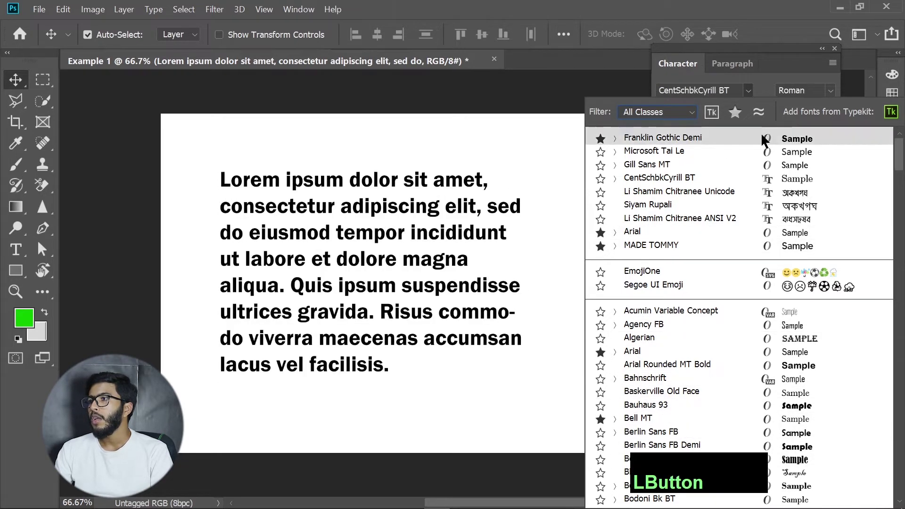
# - View the favorite fonts only, view the fonts similar to Franklin Gothic Demi, and close the font list
pyautogui.click(736, 114)
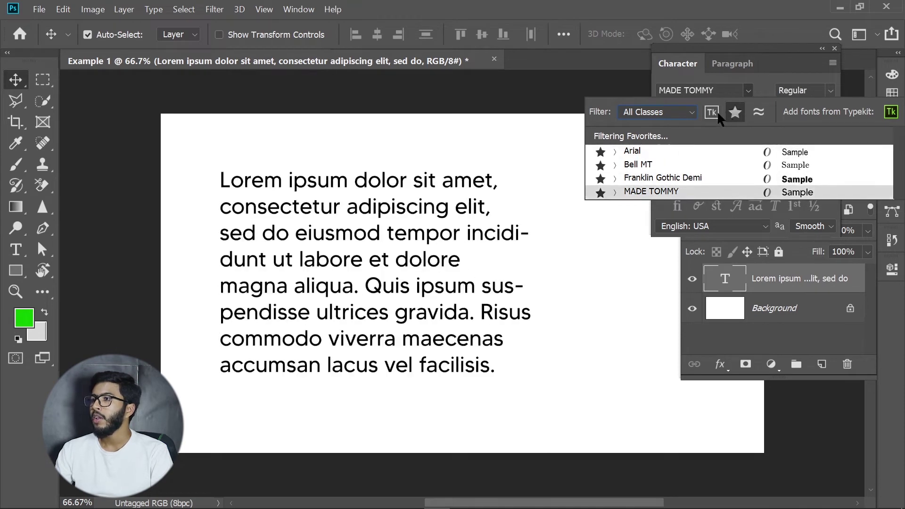
pyautogui.click(759, 114)
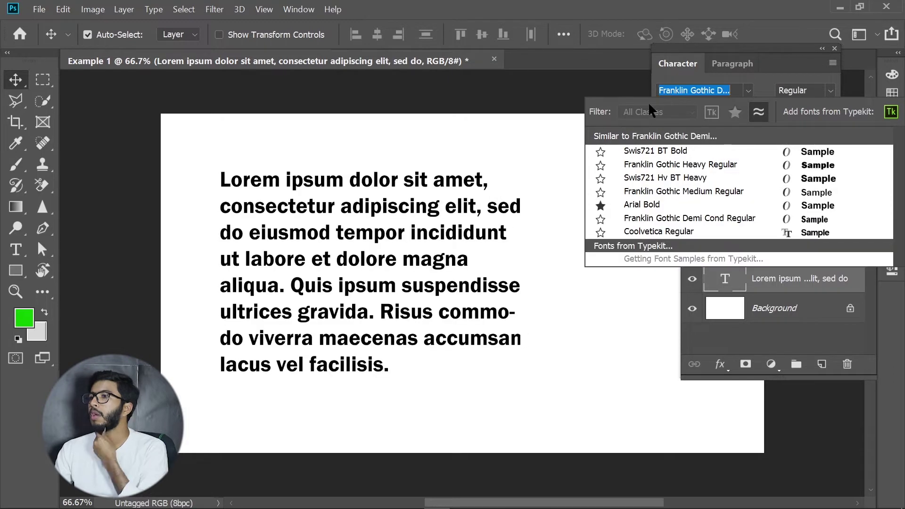
pyautogui.click(745, 91)
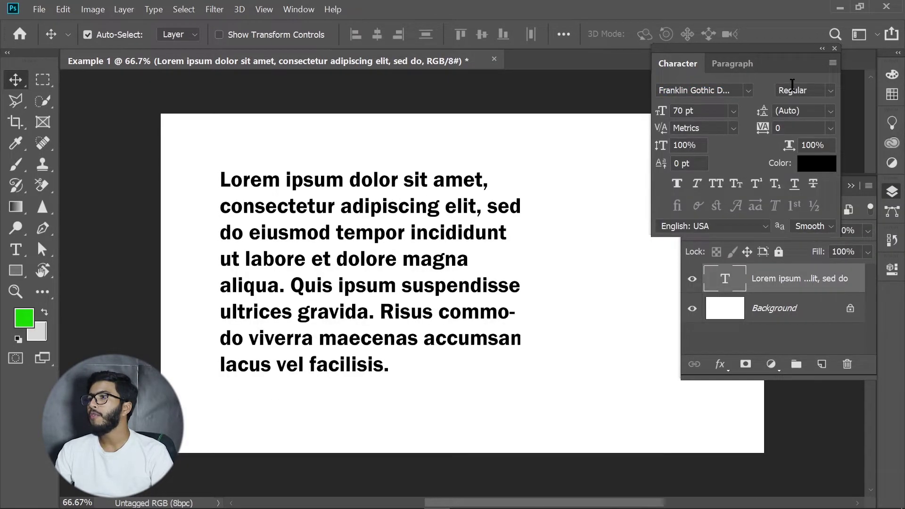
# - Try the Italic style on the Franklin Gothic Demi paragraph and set it back to Regular
pyautogui.click(831, 90)
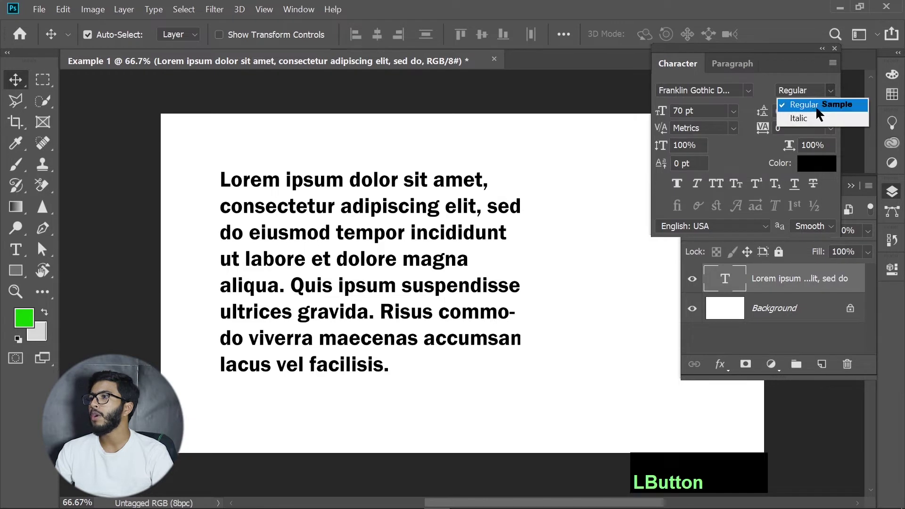
pyautogui.click(806, 118)
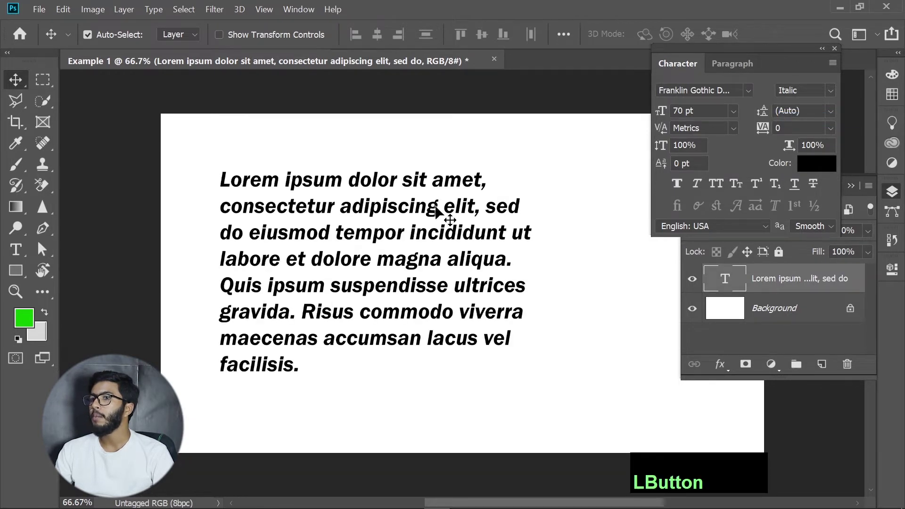
pyautogui.click(832, 90)
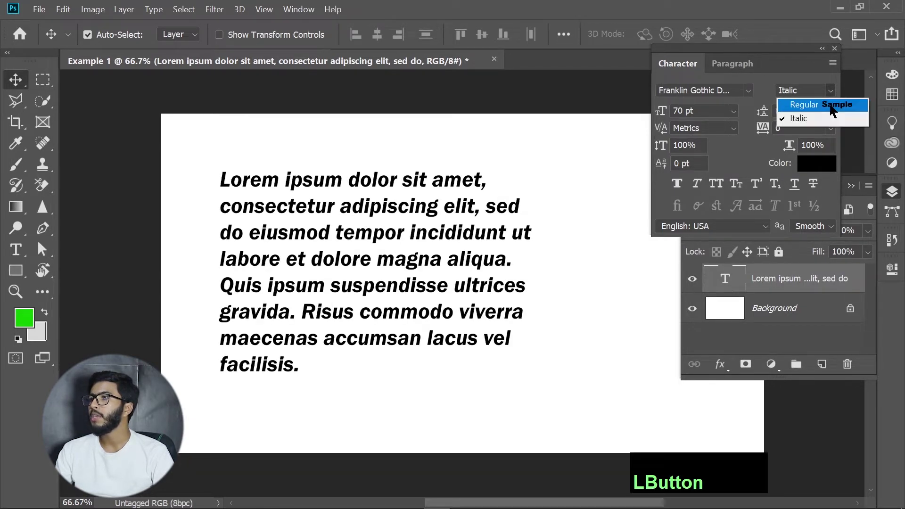
pyautogui.click(818, 104)
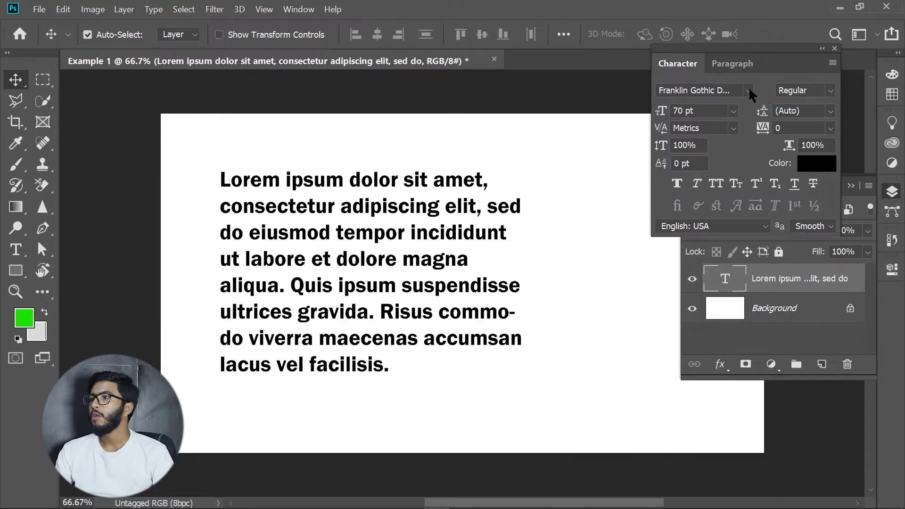
# - Preview fonts similar to Franklin Gothic Demi on the paragraph, and turn off the similar-fonts and favorites filters
pyautogui.click(748, 90)
pyautogui.click(809, 71)
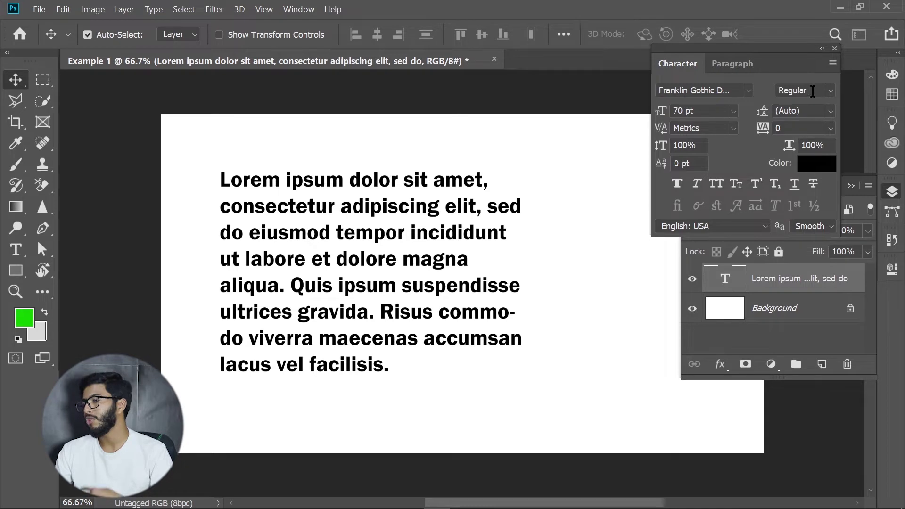
pyautogui.click(749, 89)
pyautogui.click(749, 90)
pyautogui.click(749, 90)
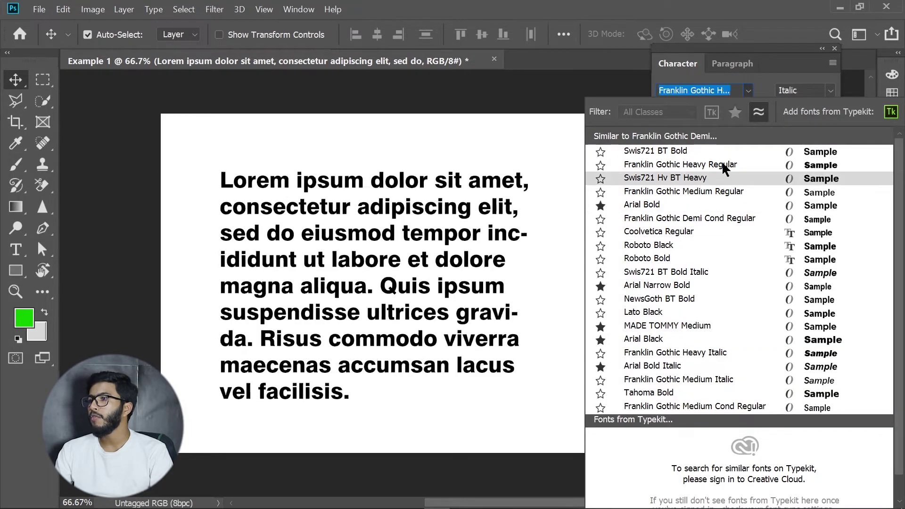
pyautogui.click(759, 112)
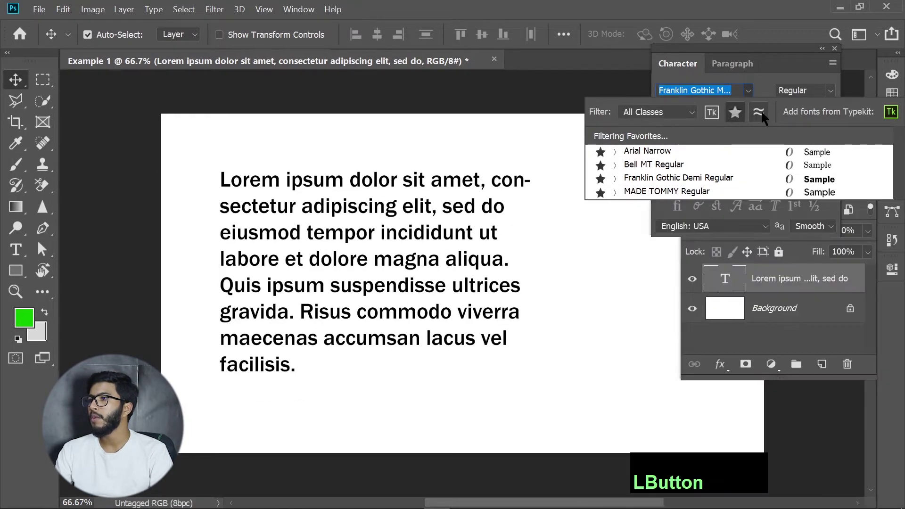
pyautogui.click(734, 113)
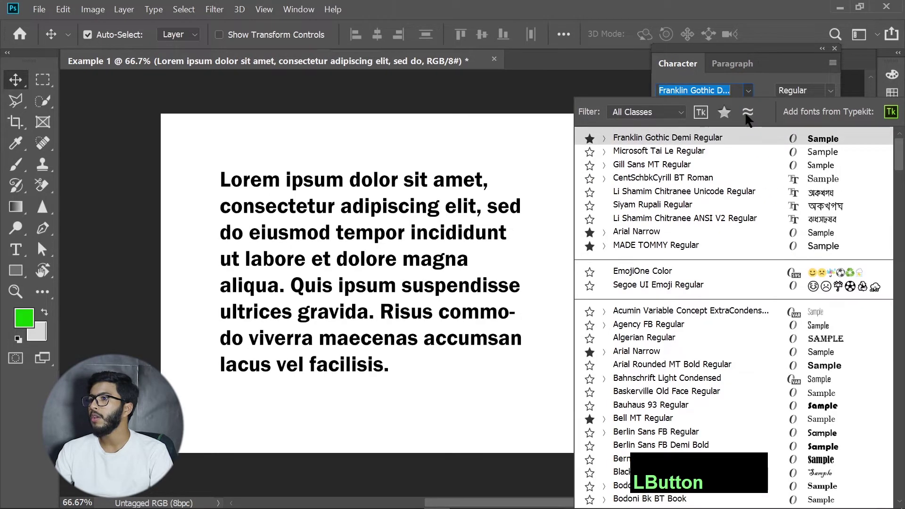
# - Change the placeholder paragraph's font to Arial from the full font list
pyautogui.scroll(-5, 660, 283)
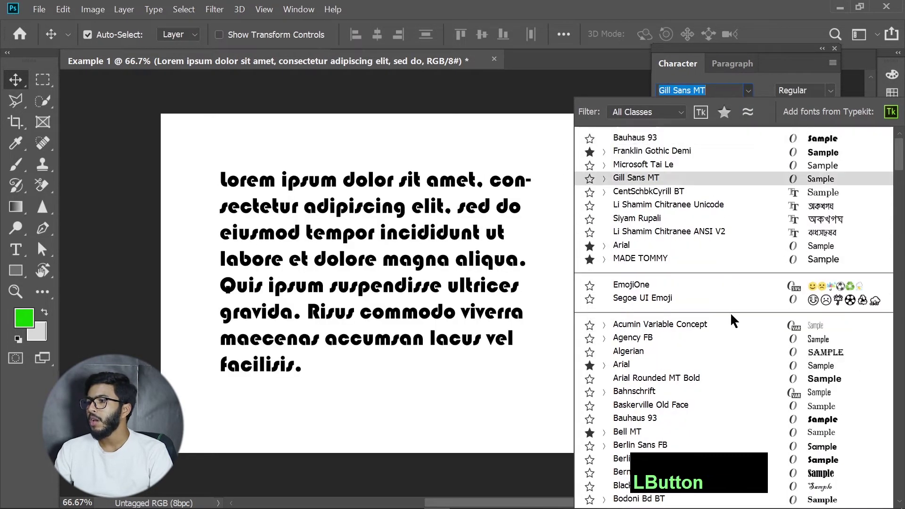
pyautogui.scroll(-1, 722, 319)
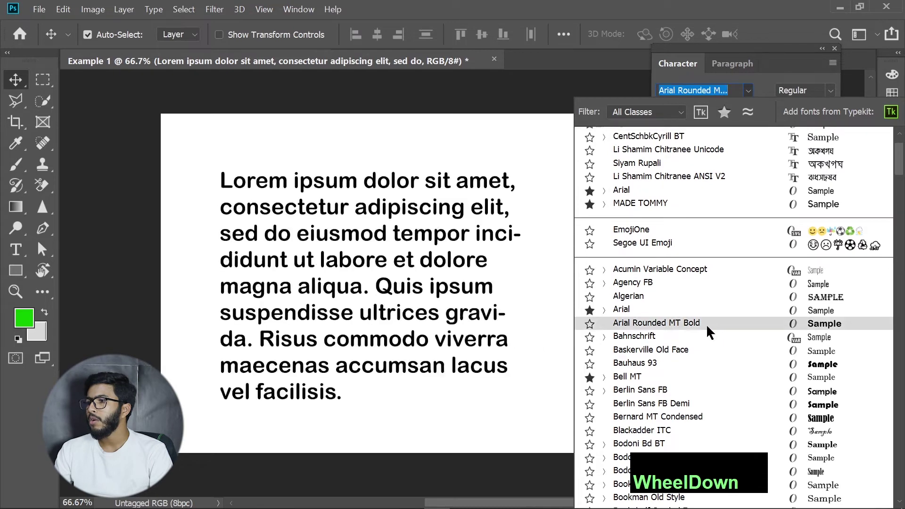
pyautogui.click(640, 310)
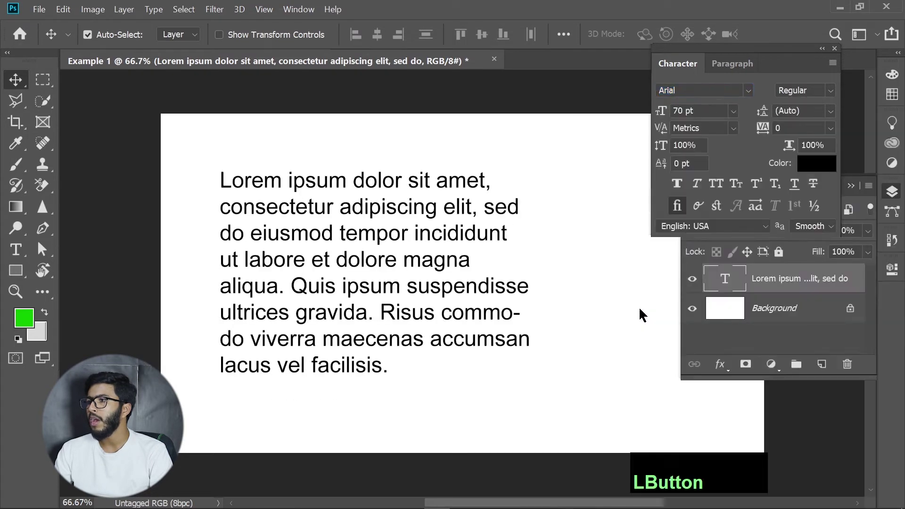
# - Try Arial's Narrow and Narrow Italic styles on the placeholder paragraph
pyautogui.click(831, 90)
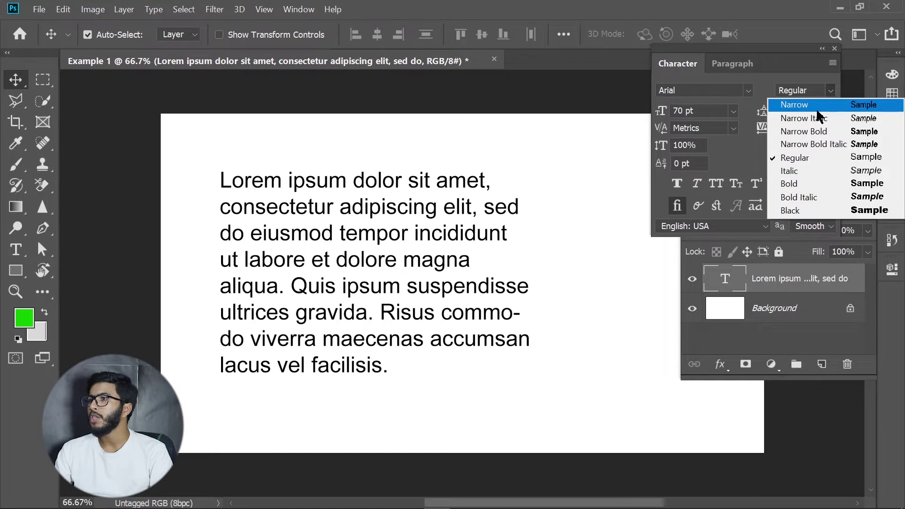
pyautogui.click(802, 104)
pyautogui.click(830, 93)
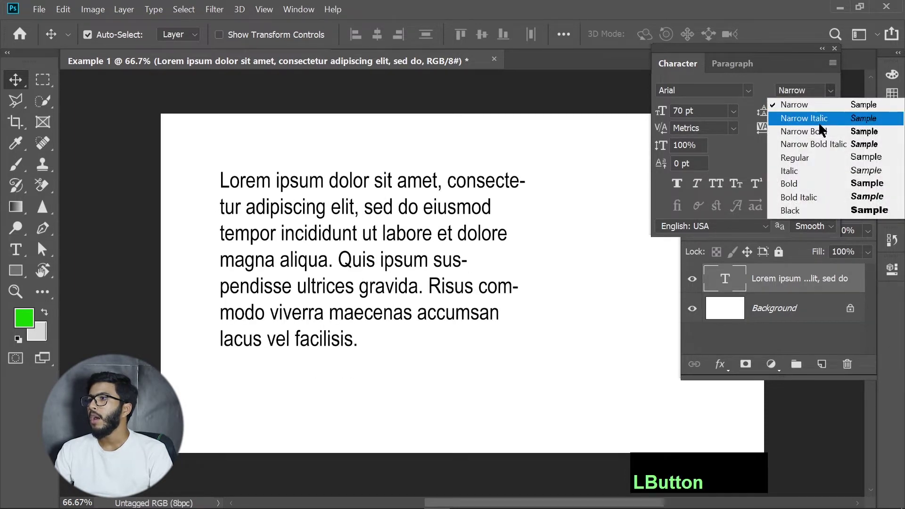
pyautogui.click(818, 119)
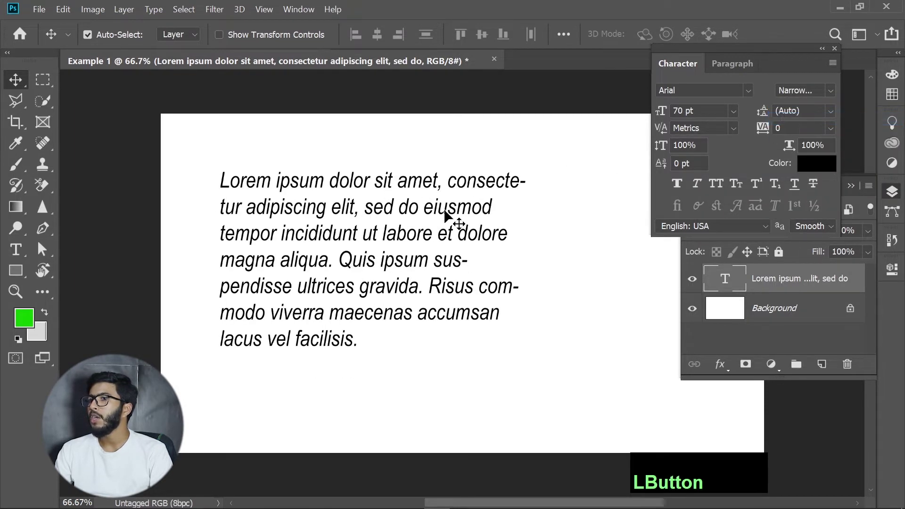
pyautogui.click(830, 93)
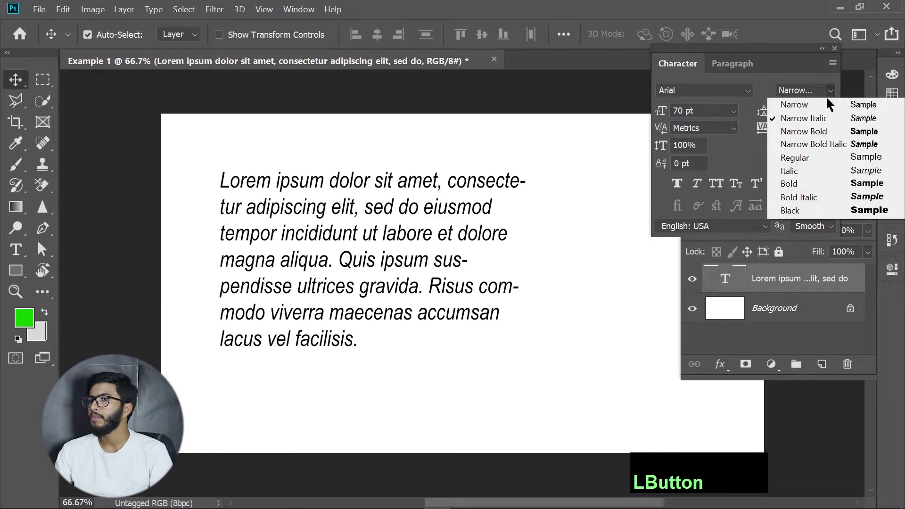
pyautogui.click(617, 169)
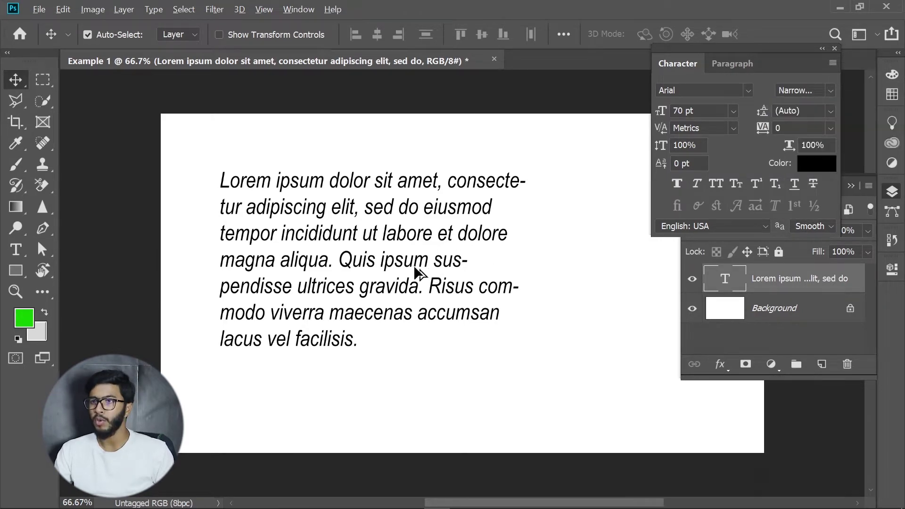
# - Try Arial's Narrow Bold and Narrow Bold Italic styles on the paragraph, and set the style back to Regular
pyautogui.scroll(3, 417, 268)
pyautogui.click(831, 90)
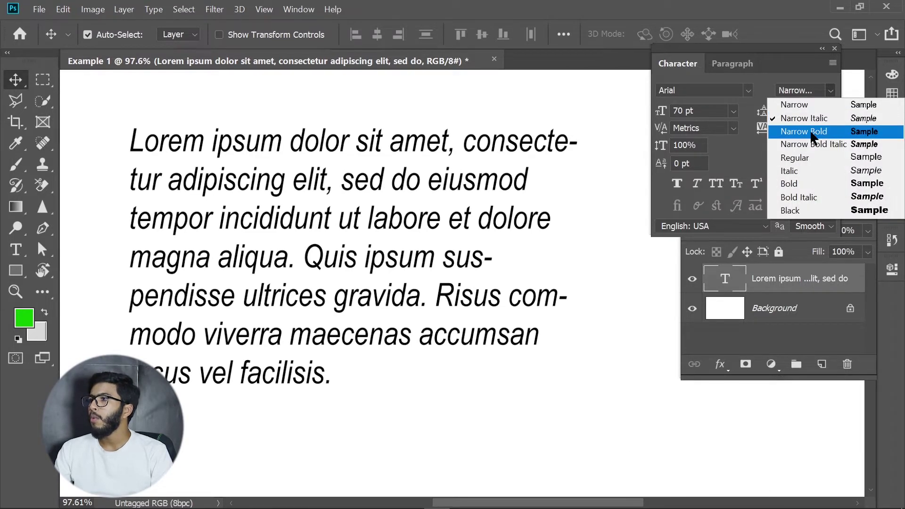
pyautogui.click(812, 137)
pyautogui.click(830, 86)
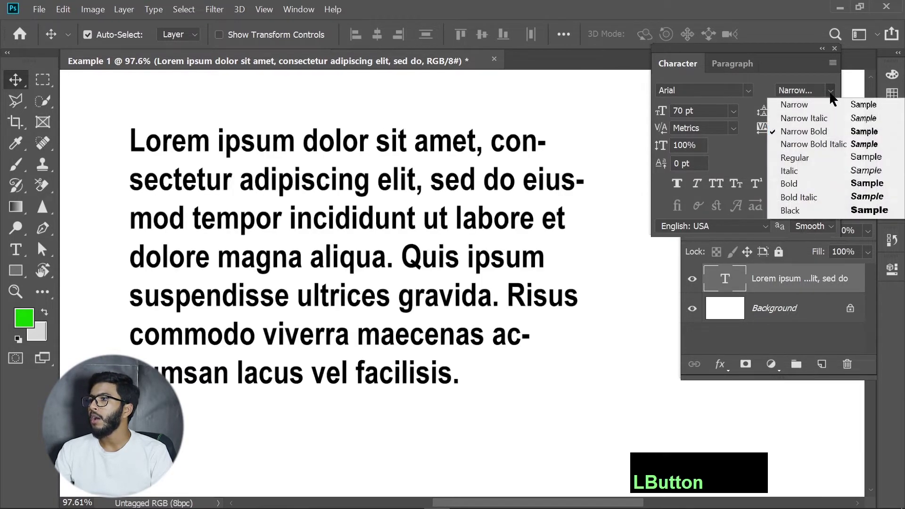
pyautogui.click(801, 145)
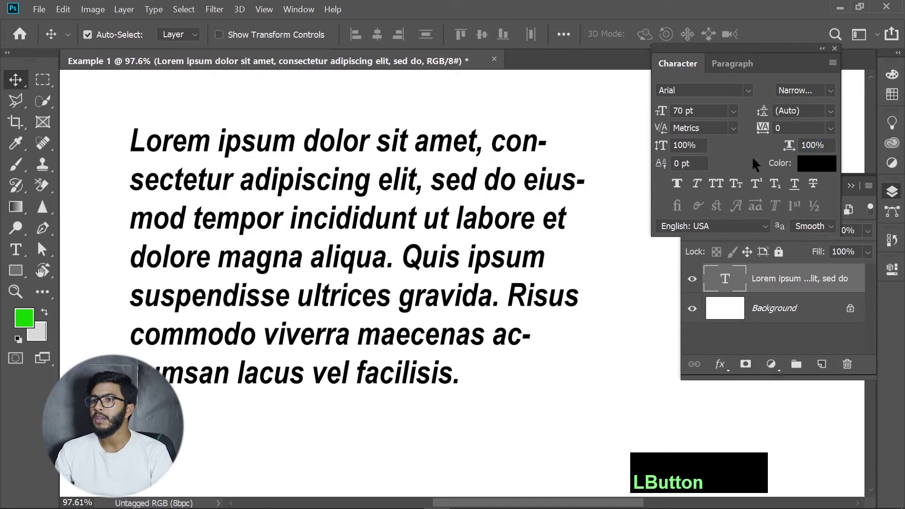
pyautogui.click(830, 90)
pyautogui.click(809, 158)
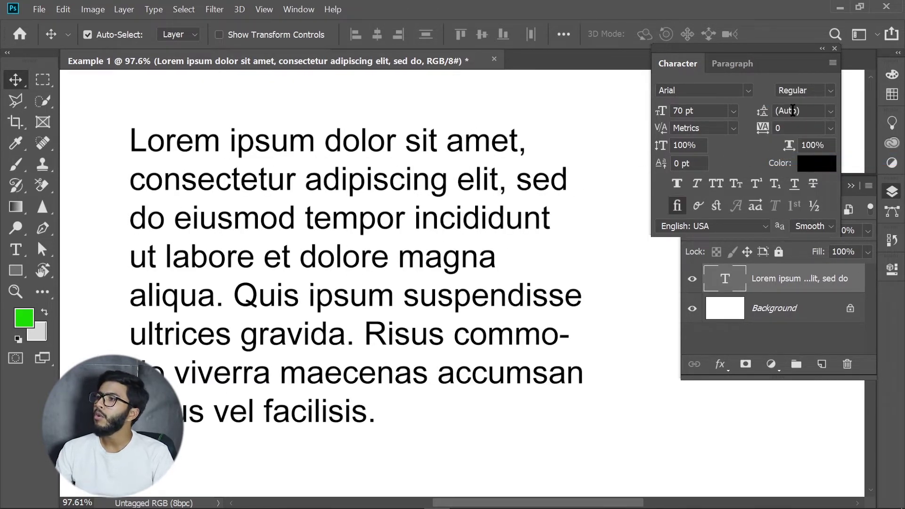
# - Look over Arial's available styles and apply the Narrow style to the paragraph
pyautogui.click(831, 91)
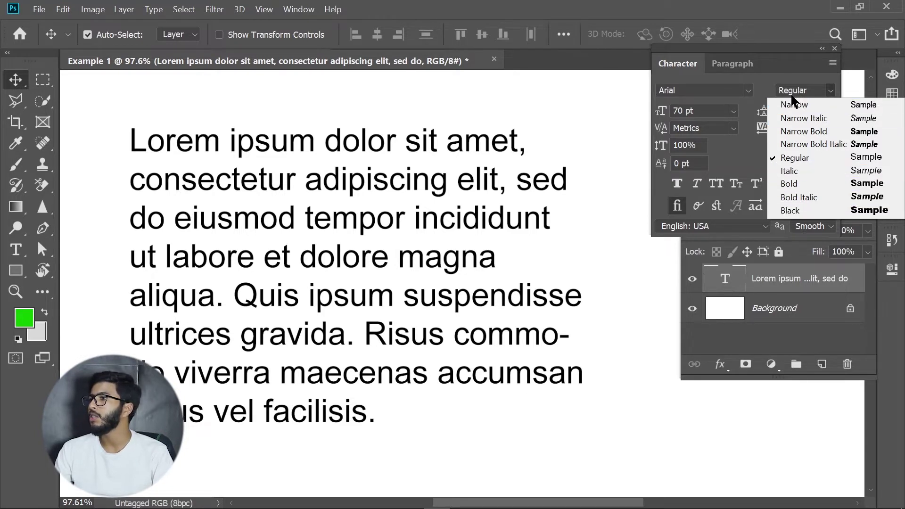
pyautogui.click(795, 74)
pyautogui.click(830, 90)
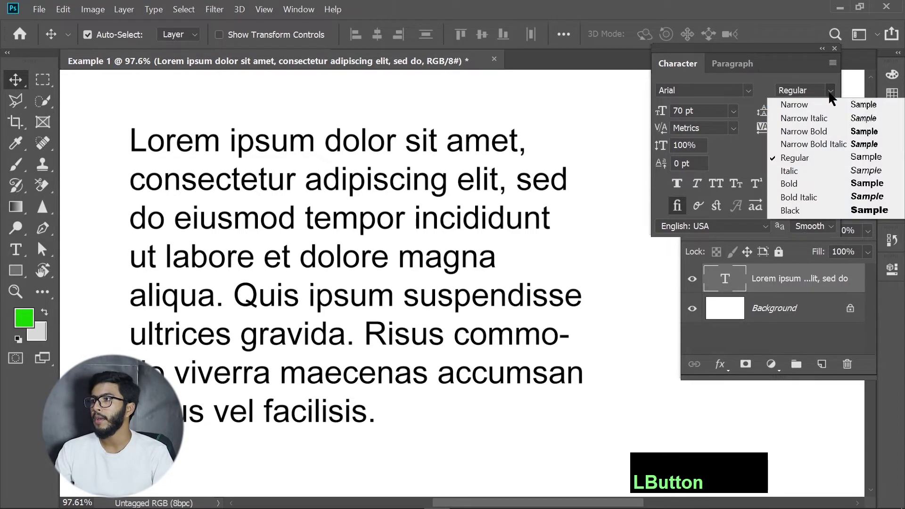
pyautogui.click(824, 107)
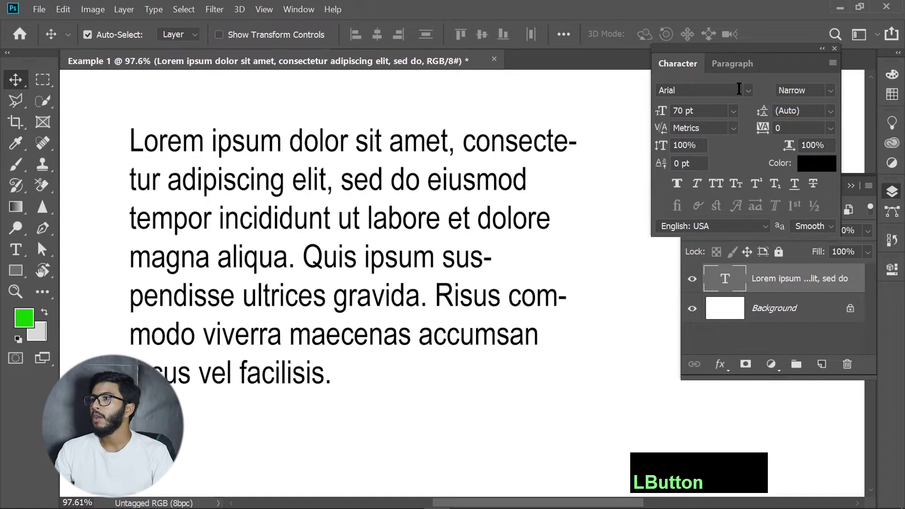
# - Change the placeholder paragraph's font to Franklin Gothic Demi
pyautogui.moveTo(726, 88); pyautogui.dragTo(651, 88)
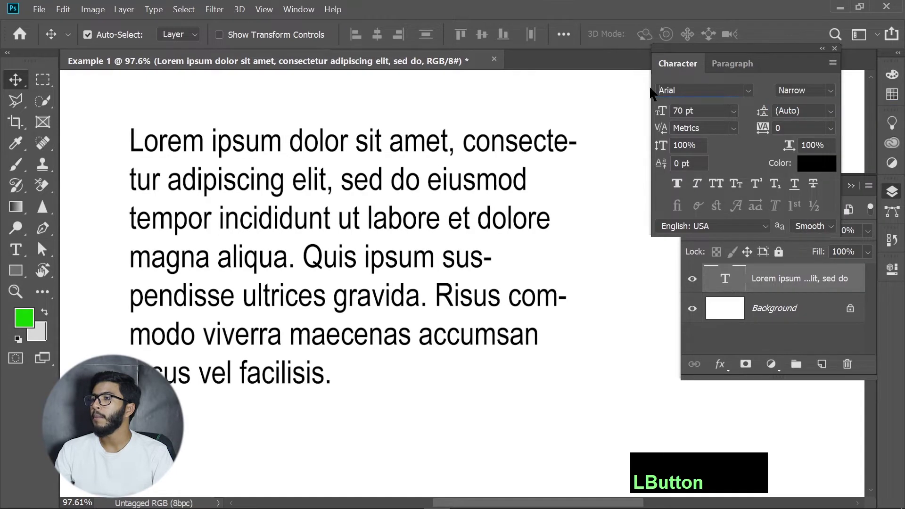
pyautogui.click(749, 90)
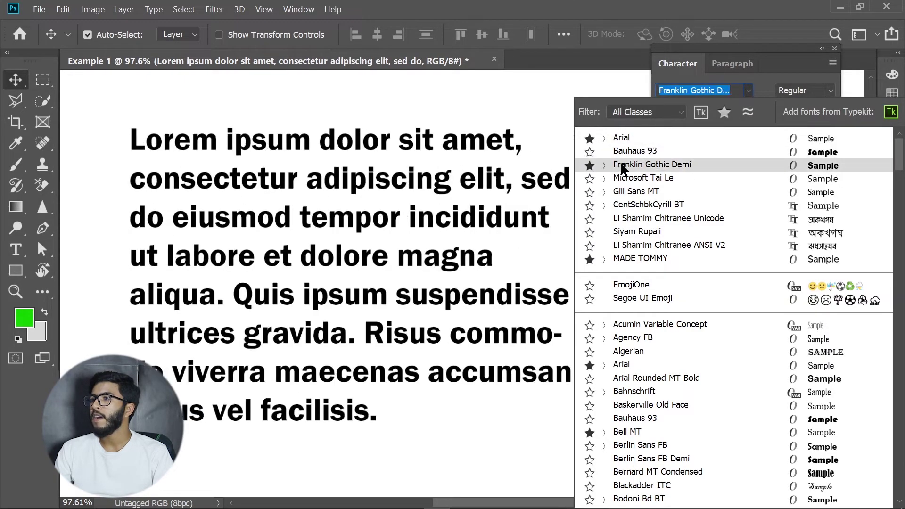
pyautogui.click(622, 168)
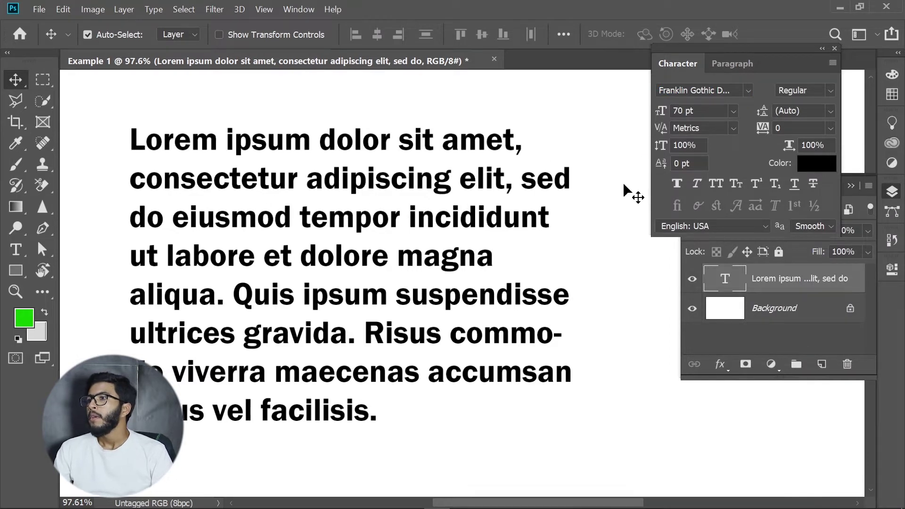
# - Try larger font sizes such as 146 pt on the paragraph, and set its size to 75 pt
pyautogui.click(734, 110)
pyautogui.click(734, 107)
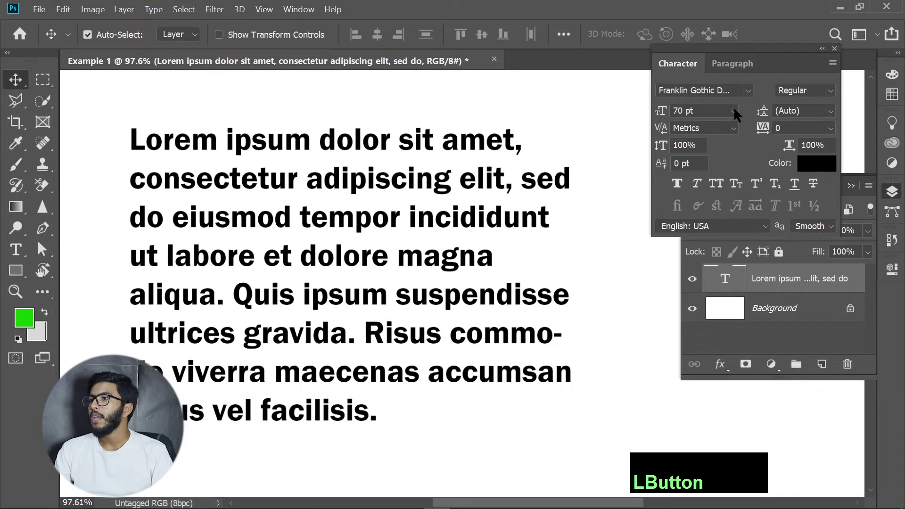
pyautogui.moveTo(659, 116); pyautogui.dragTo(713, 113)
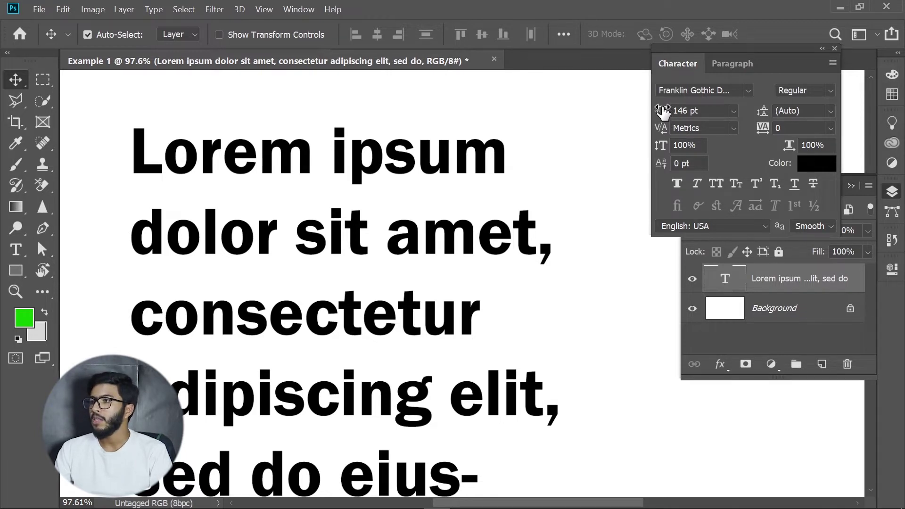
pyautogui.moveTo(661, 114)
pyautogui.mouseDown()
pyautogui.moveTo(613, 115)
pyautogui.moveTo(644, 116)
pyautogui.mouseUp()
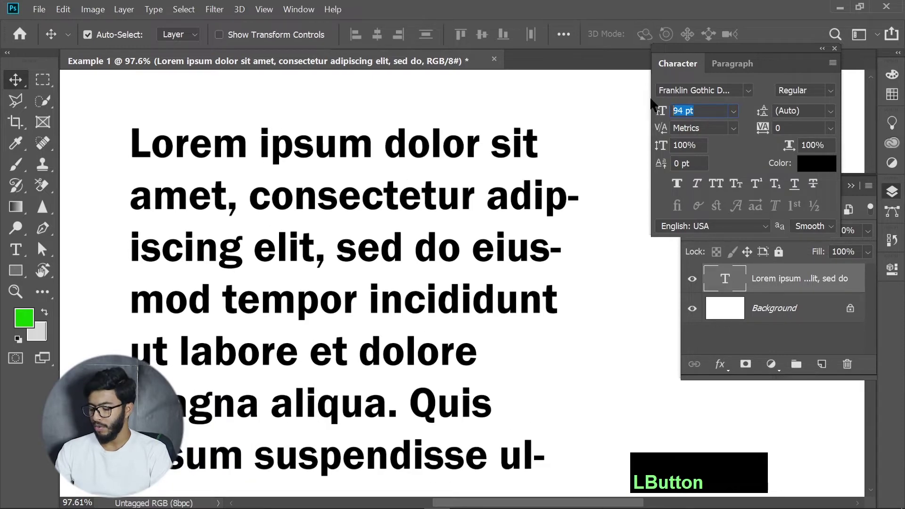
pyautogui.write('75')
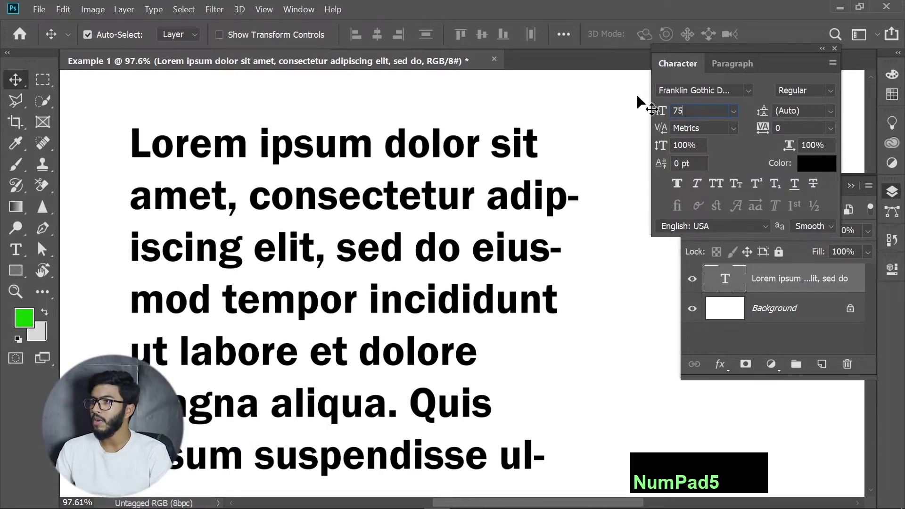
pyautogui.press('Return')
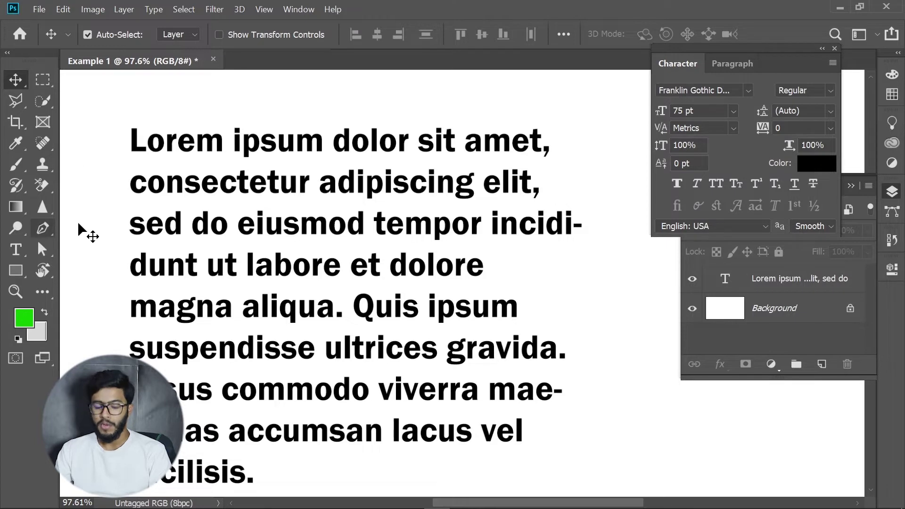
# - Set the kerning between the L and o of "Lorem" in the paragraph's first line to 200
pyautogui.click(17, 249)
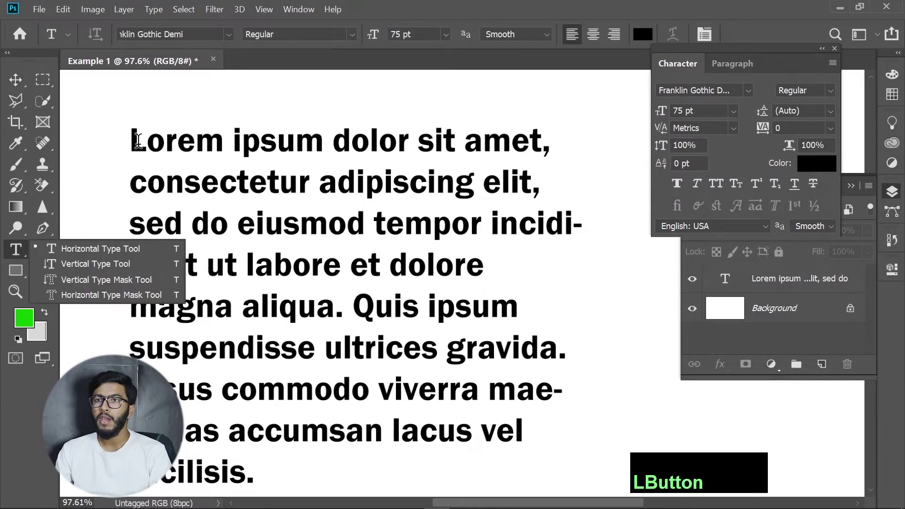
pyautogui.click(137, 141)
pyautogui.click(731, 129)
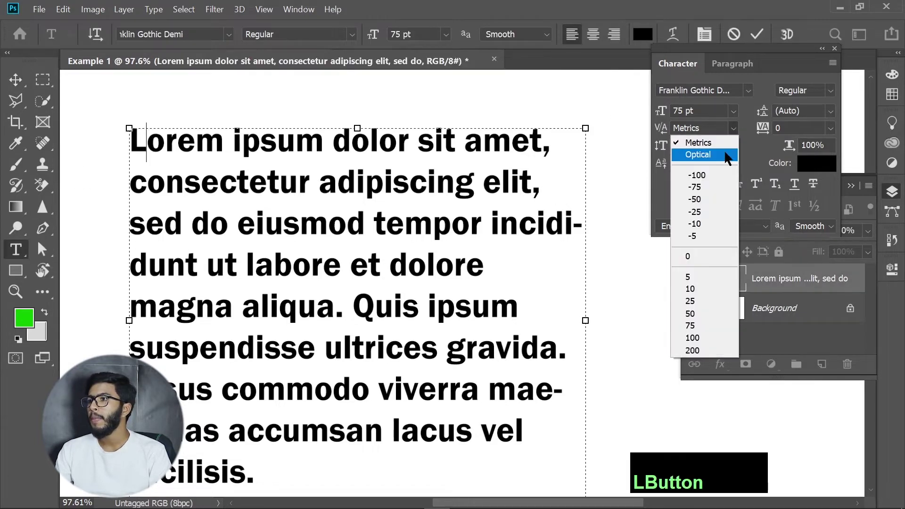
pyautogui.click(692, 353)
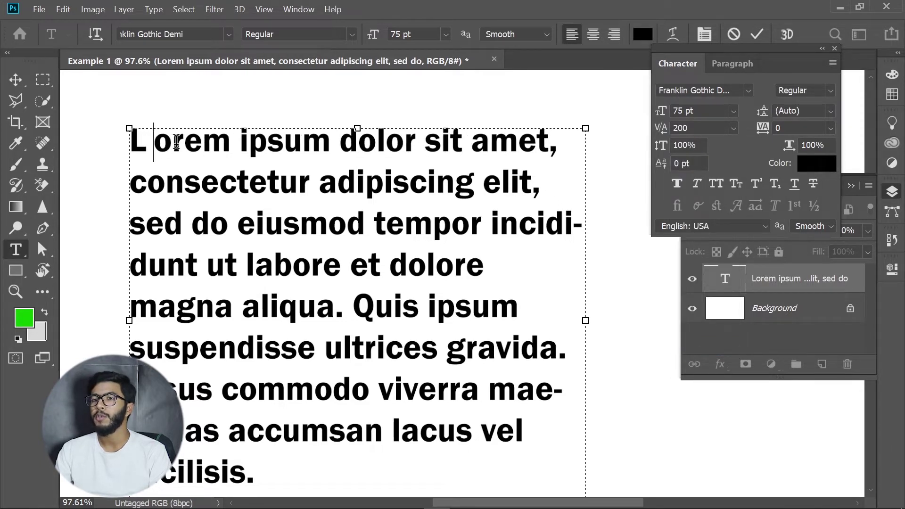
# - Try a kerning of 500 between the L and o of "Lorem", and return that pair to automatic kerning
pyautogui.click(156, 140)
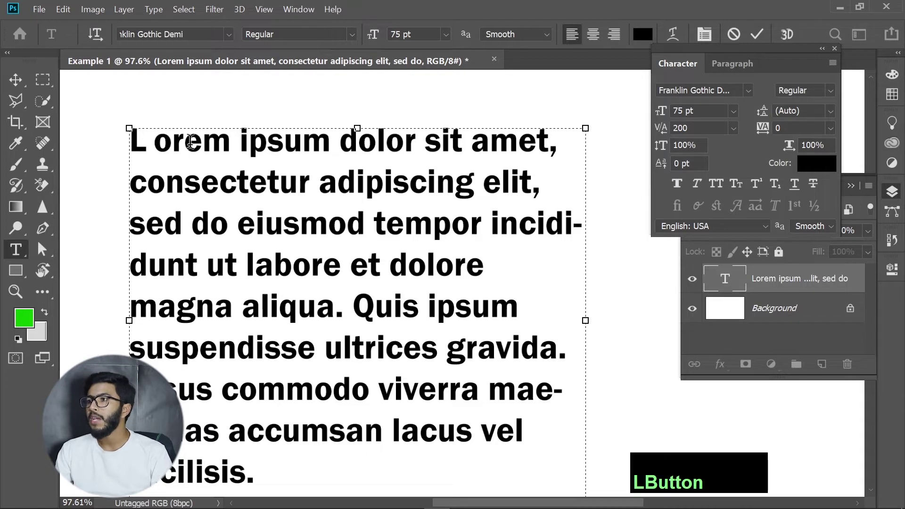
pyautogui.click(704, 127)
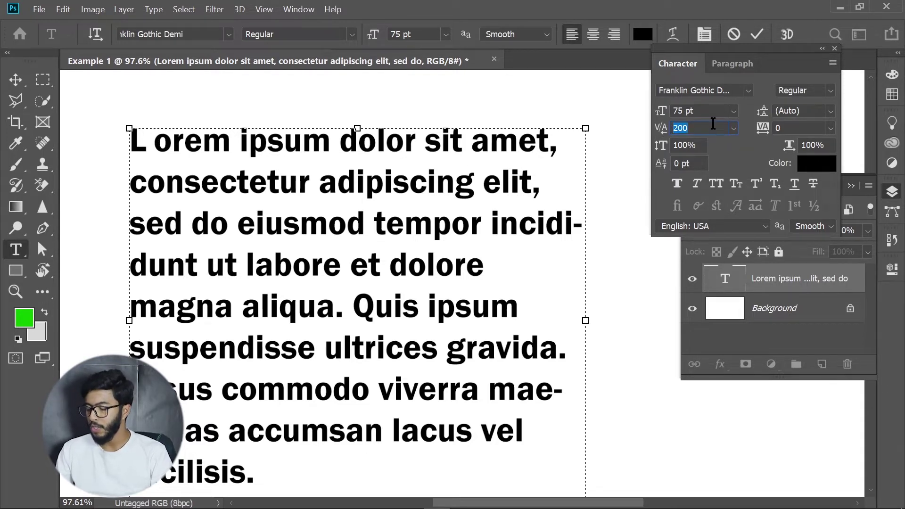
pyautogui.write('5')
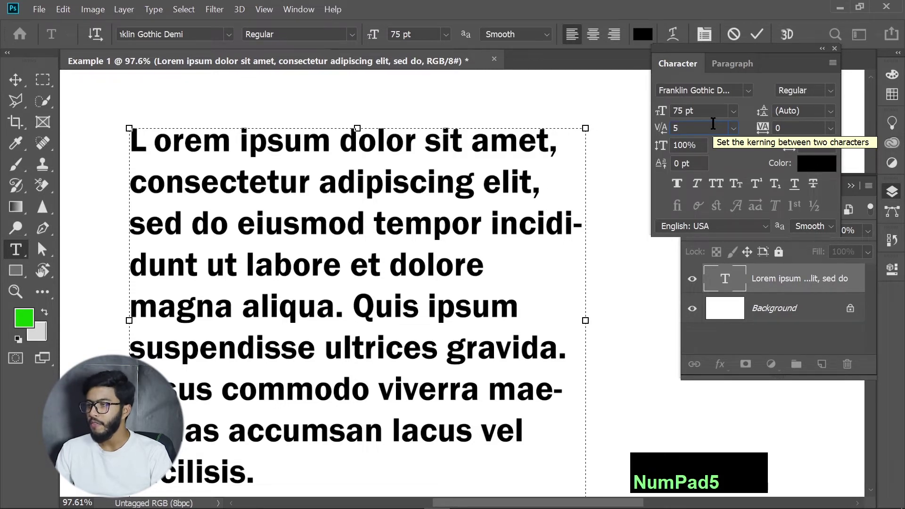
pyautogui.write('00')
pyautogui.press('KP_Enter')
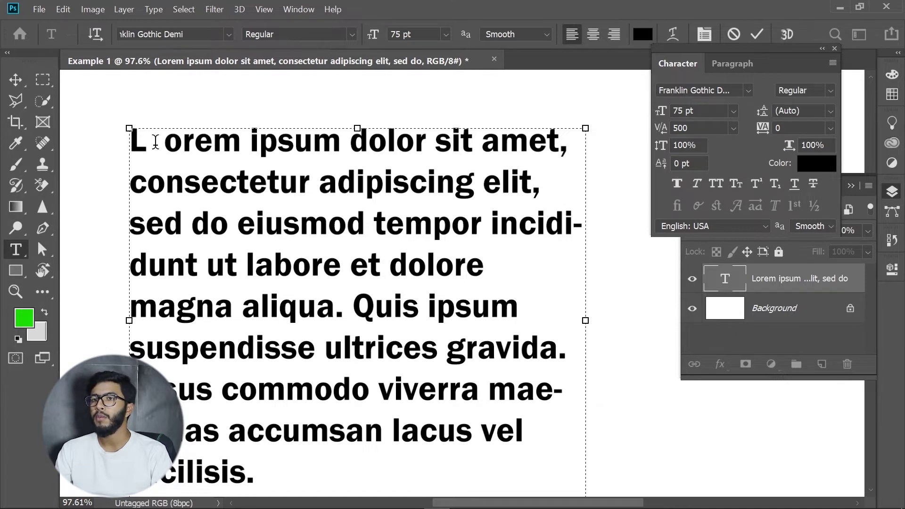
pyautogui.click(734, 128)
pyautogui.click(714, 155)
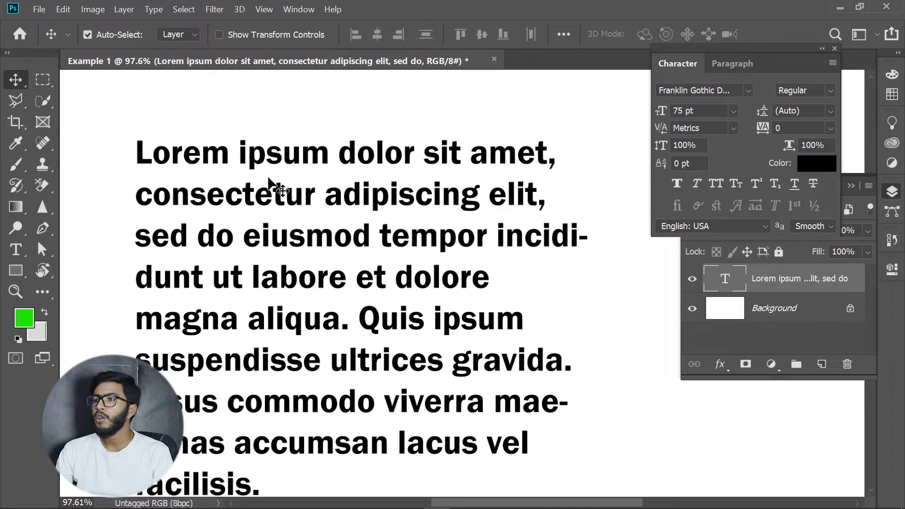
# - Try a vertical scale of 164% on the whole paragraph text, and set it back to 100%
pyautogui.click(150, 161)
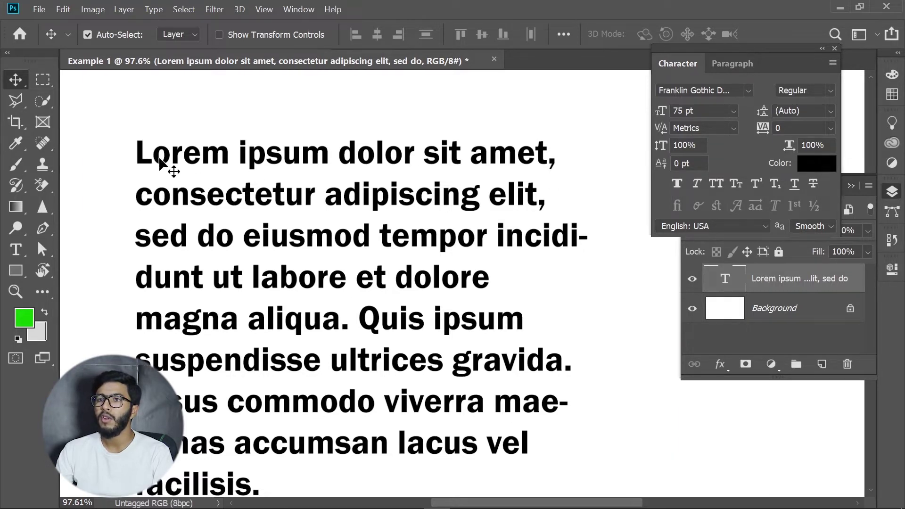
pyautogui.doubleClick(161, 158)
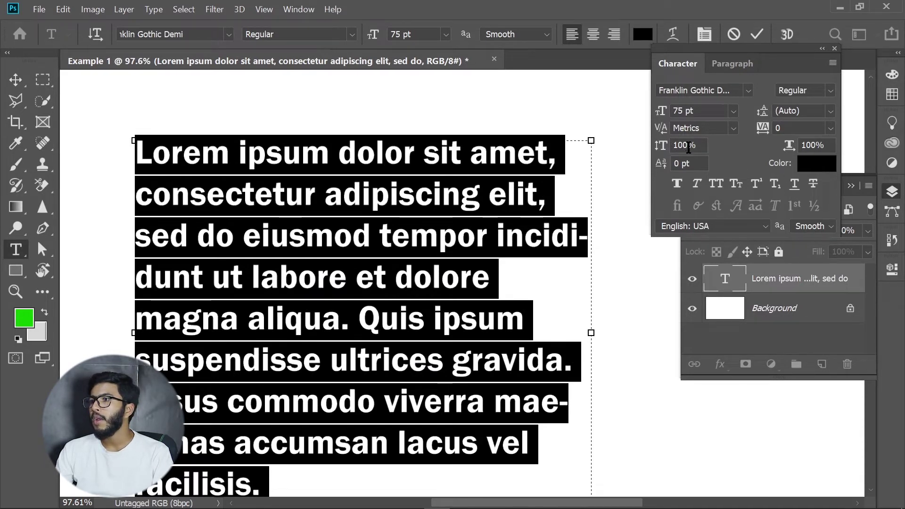
pyautogui.moveTo(661, 146); pyautogui.dragTo(707, 147)
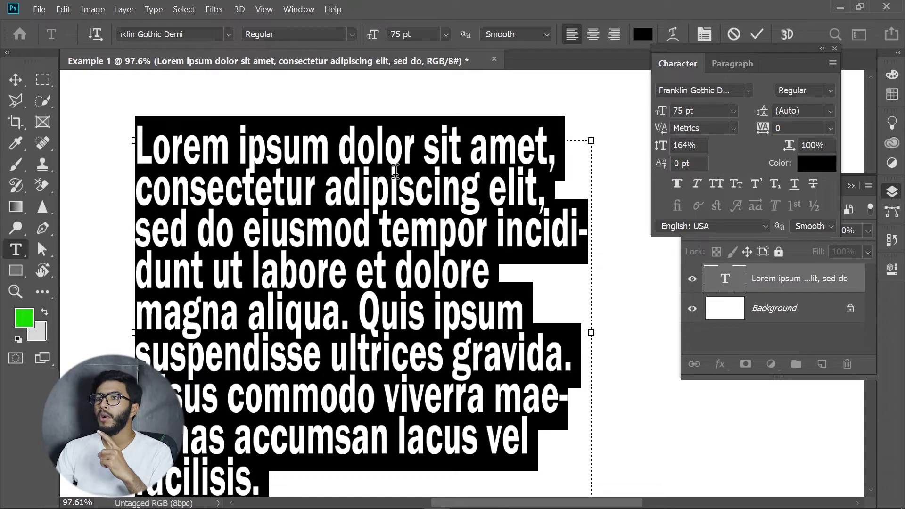
pyautogui.click(702, 149)
pyautogui.write('100')
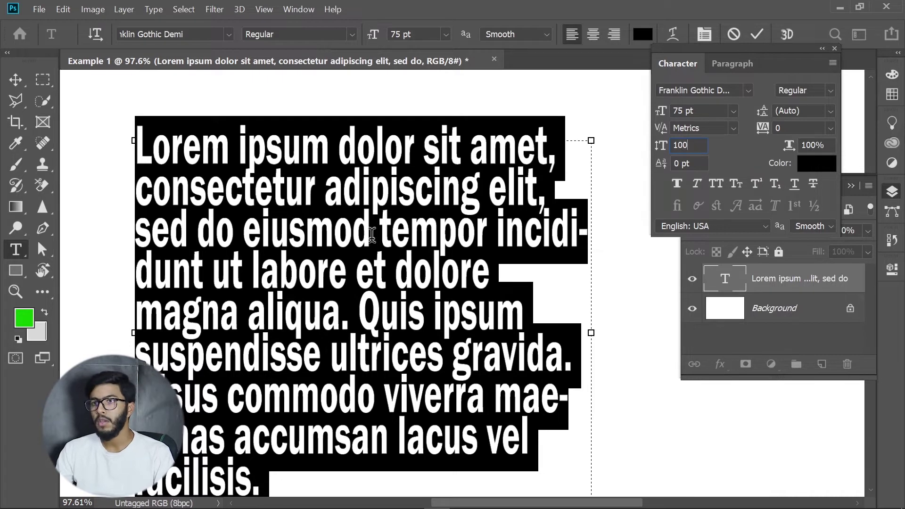
pyautogui.press('Return')
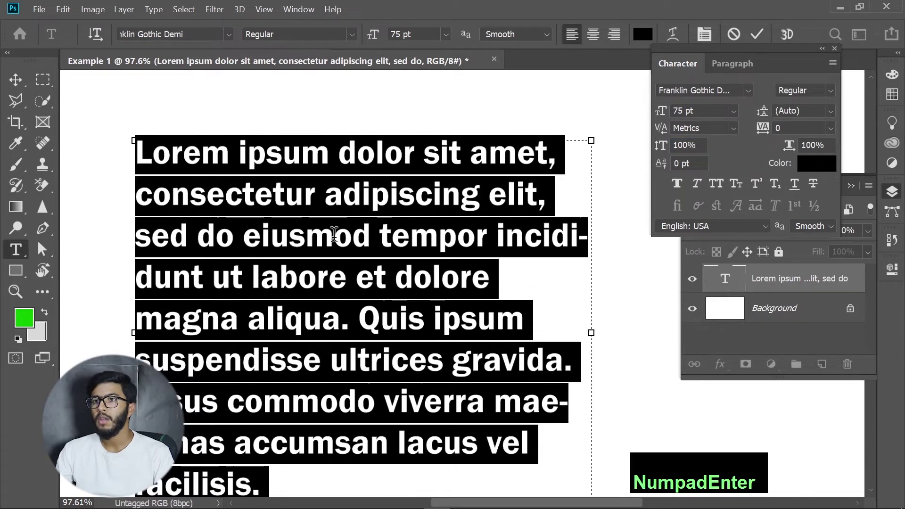
# - Try a vertical scale of 500% on the word "ipsum" in the paragraph's first line, and undo it
pyautogui.click(239, 155)
pyautogui.moveTo(239, 156); pyautogui.dragTo(324, 167)
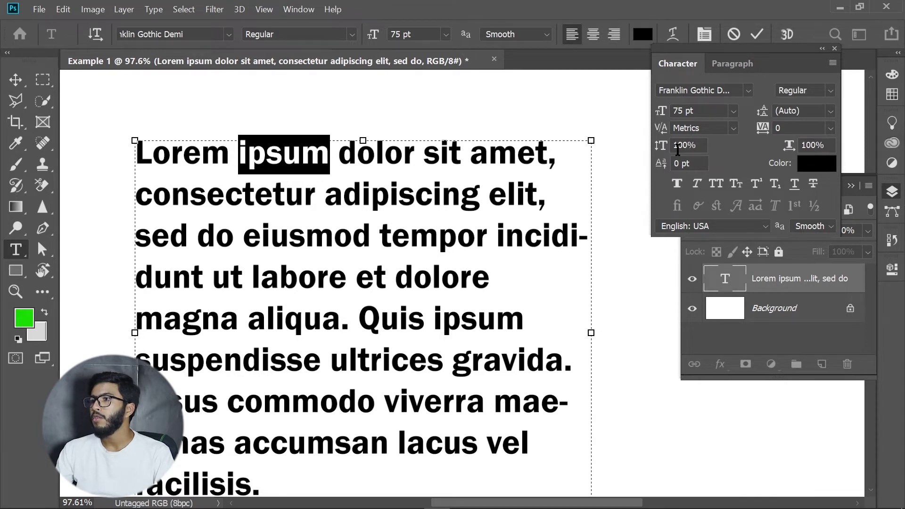
pyautogui.moveTo(695, 144); pyautogui.dragTo(668, 148)
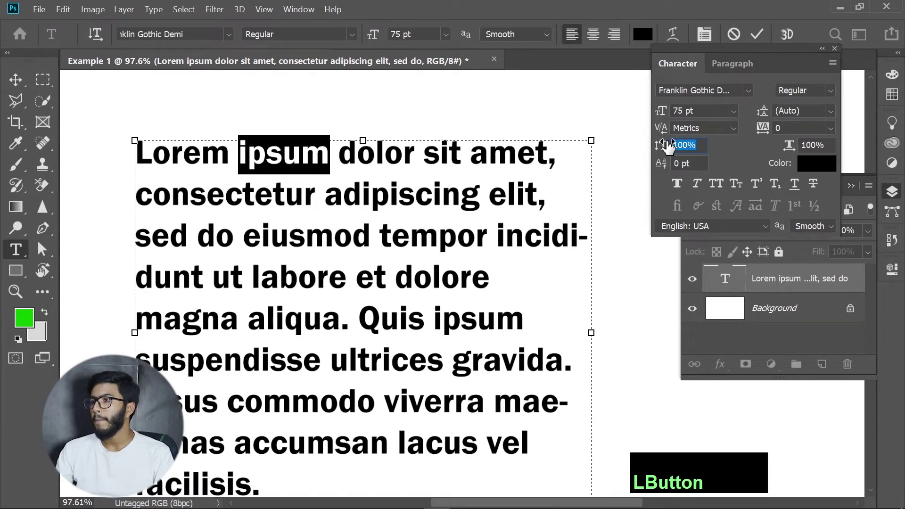
pyautogui.write('200')
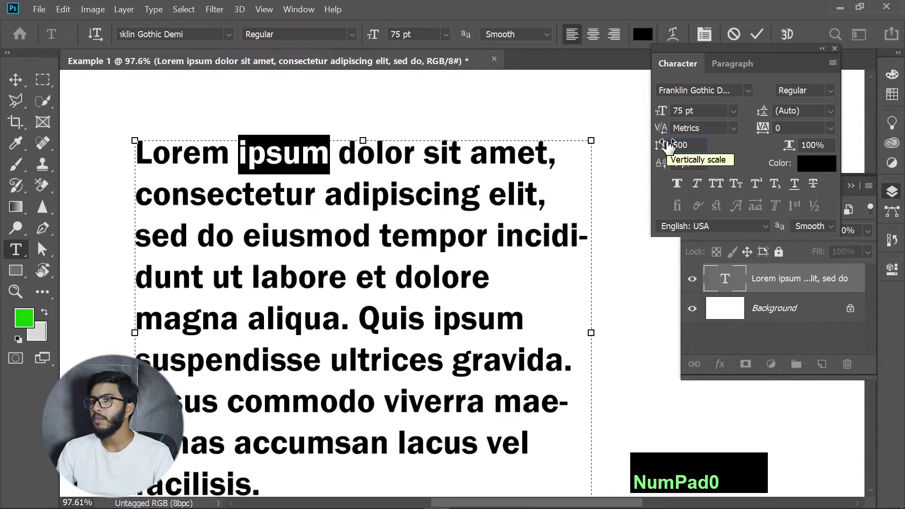
pyautogui.press('KP_Enter')
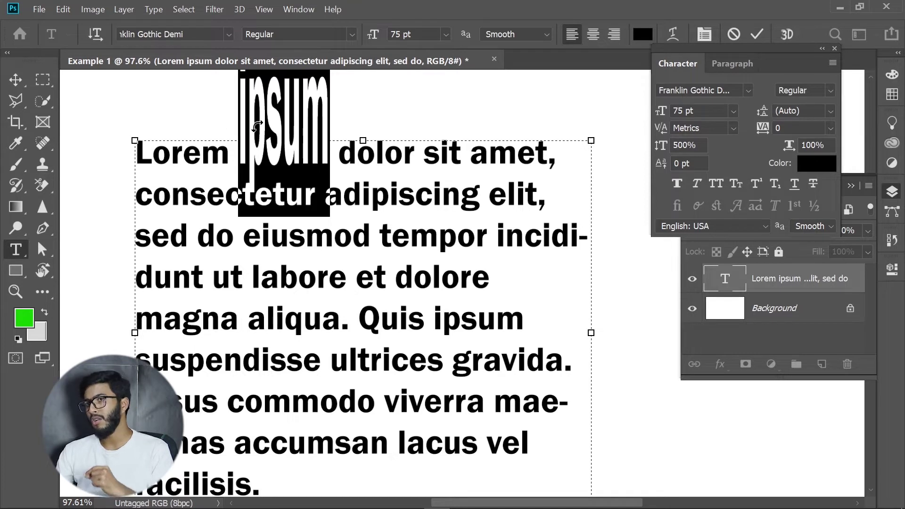
pyautogui.press('ctrl')
pyautogui.hotkey('ctrl', 'z')
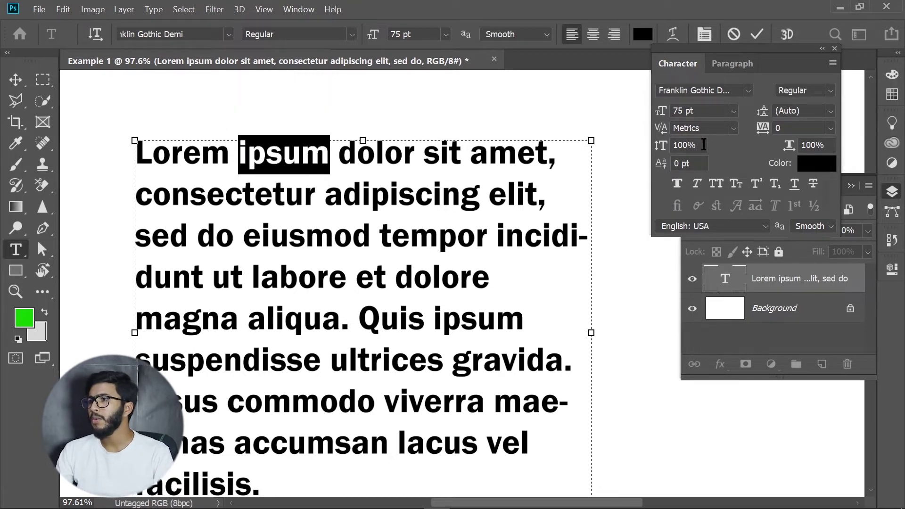
pyautogui.click(675, 145)
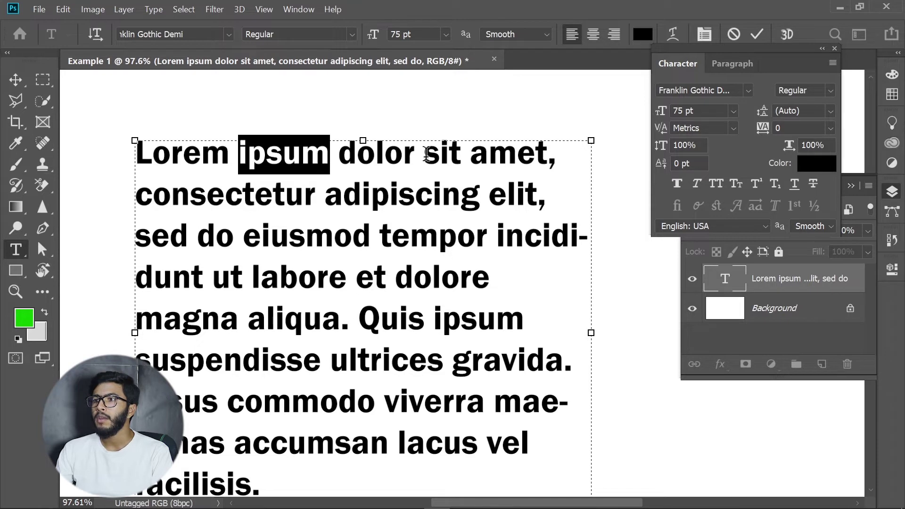
# - Try baseline shifts of -109 pt and 82 pt on the word "dolor" in the paragraph's first line
pyautogui.moveTo(338, 156); pyautogui.dragTo(415, 165)
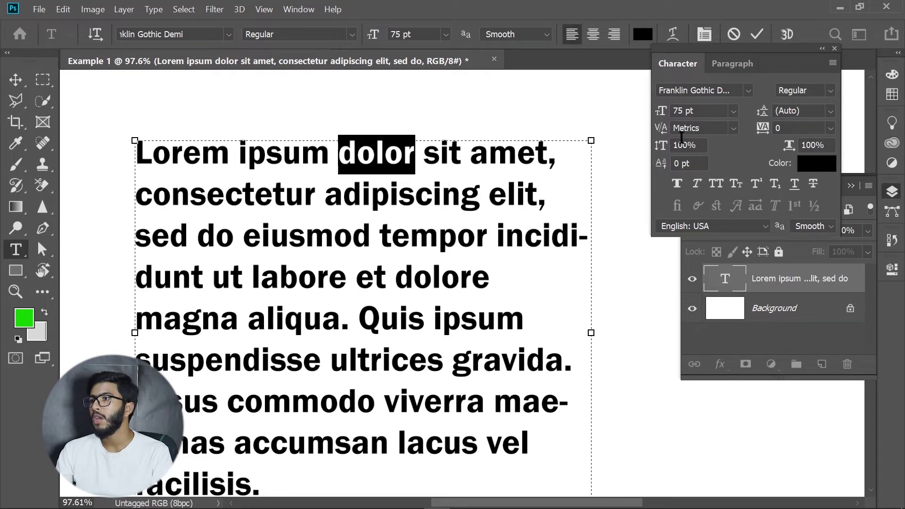
pyautogui.moveTo(665, 169); pyautogui.dragTo(519, 177)
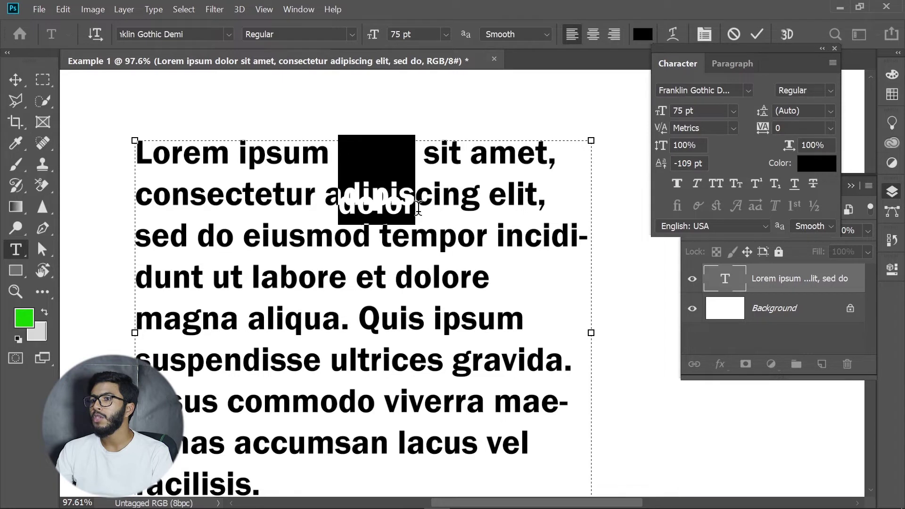
pyautogui.moveTo(661, 163); pyautogui.dragTo(801, 169)
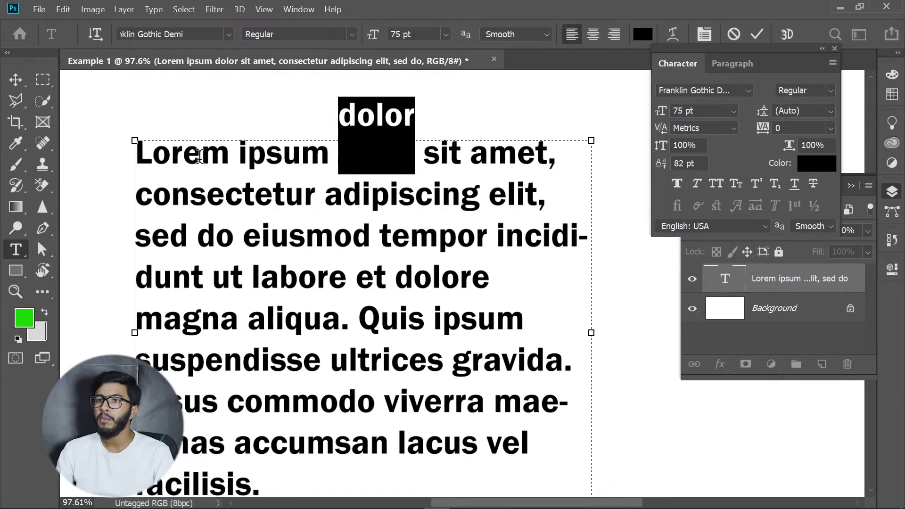
# - Try a baseline shift of 50 pt on the letter m of "Lorem", and set it back to 0 pt
pyautogui.moveTo(202, 156); pyautogui.dragTo(224, 157)
pyautogui.moveTo(661, 148); pyautogui.dragTo(726, 159)
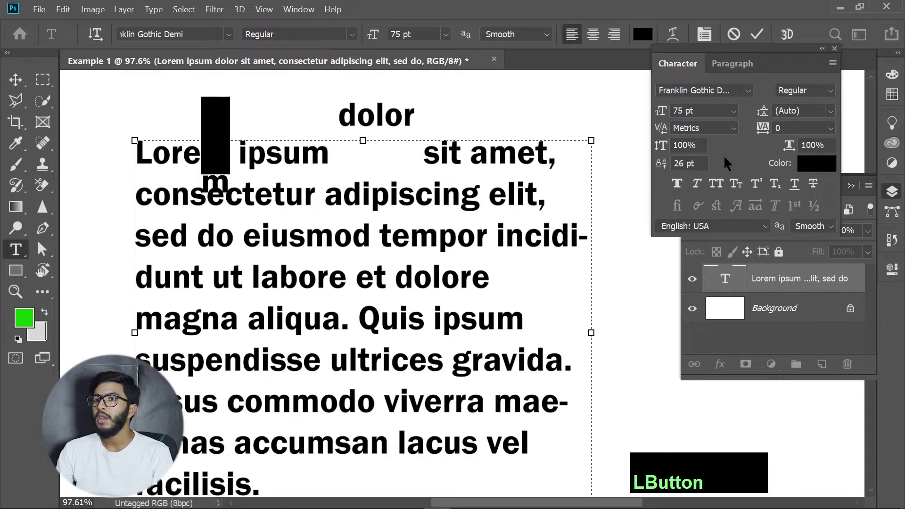
pyautogui.click(697, 164)
pyautogui.write('50')
pyautogui.press('KP_Enter')
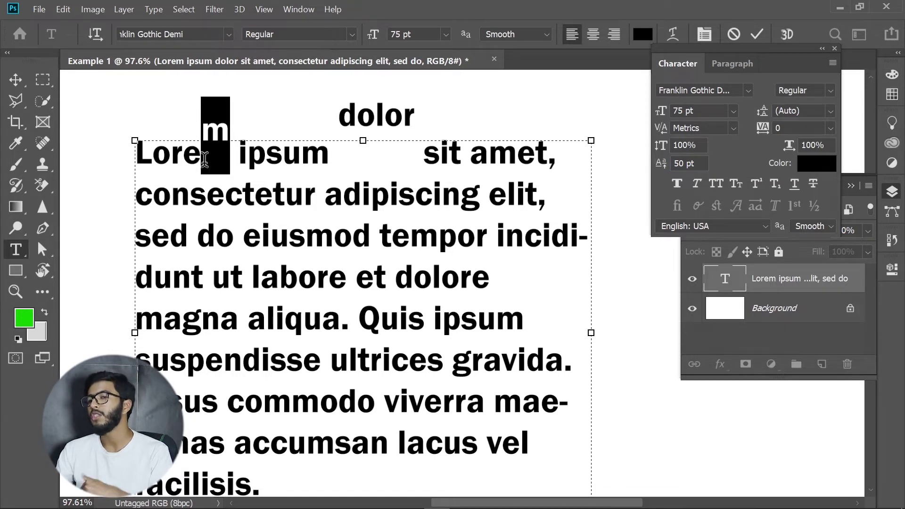
pyautogui.click(700, 162)
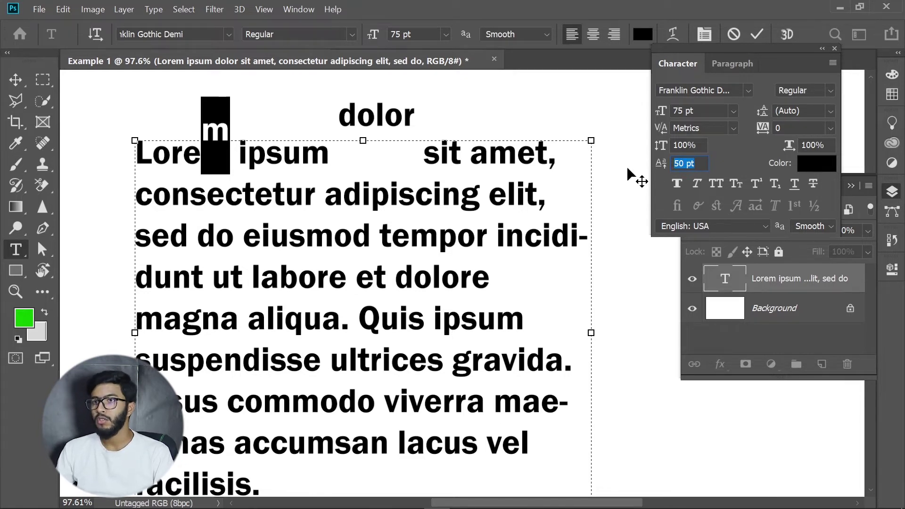
pyautogui.write('0')
pyautogui.press('KP_Enter')
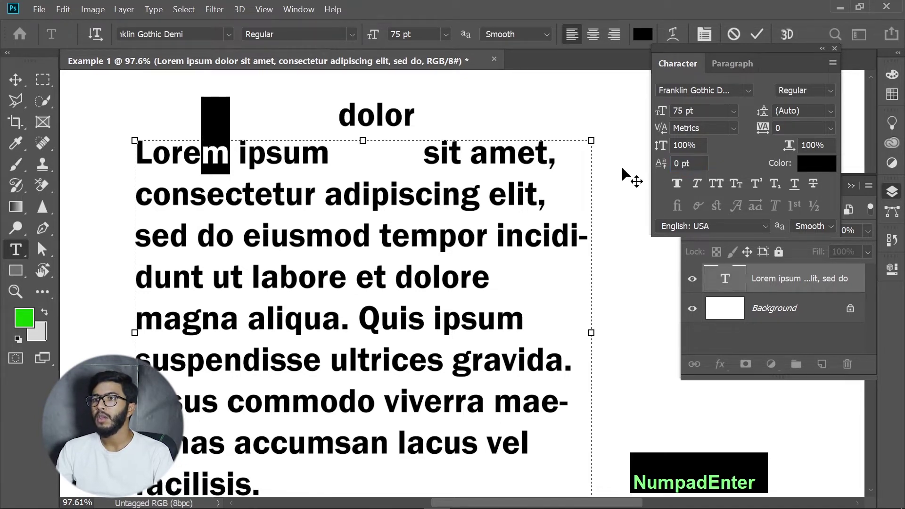
# - Set the baseline shift of the raised word "dolor" to 0 pt
pyautogui.doubleClick(373, 115)
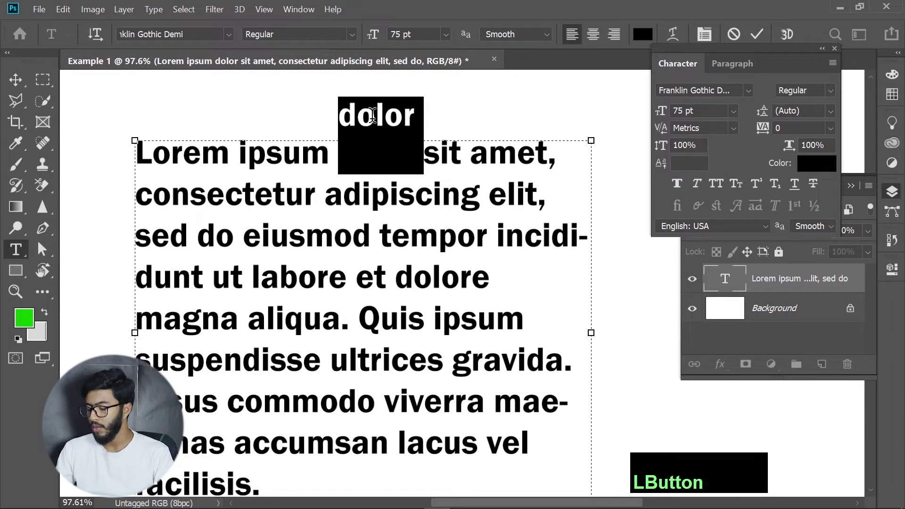
pyautogui.click(690, 161)
pyautogui.write('0')
pyautogui.press('KP_Enter')
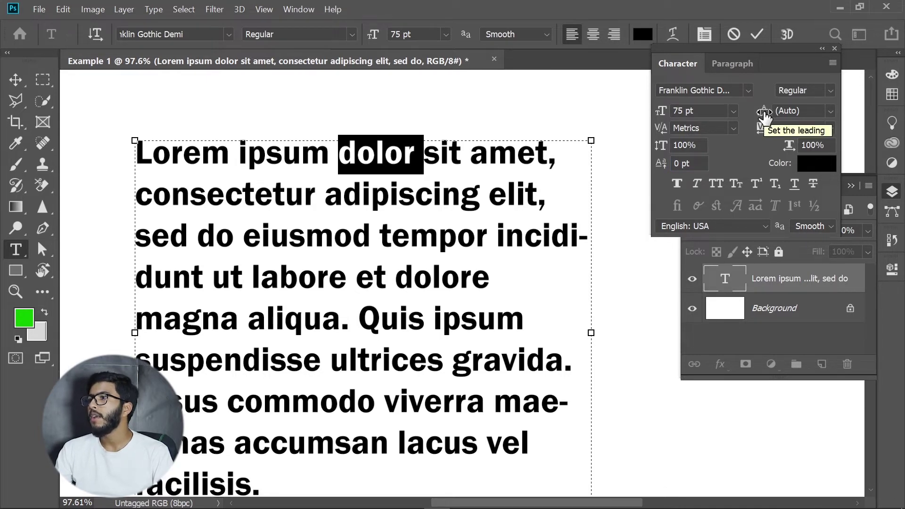
# - Select the whole paragraph text and set its leading to 6 pt
pyautogui.click(819, 124)
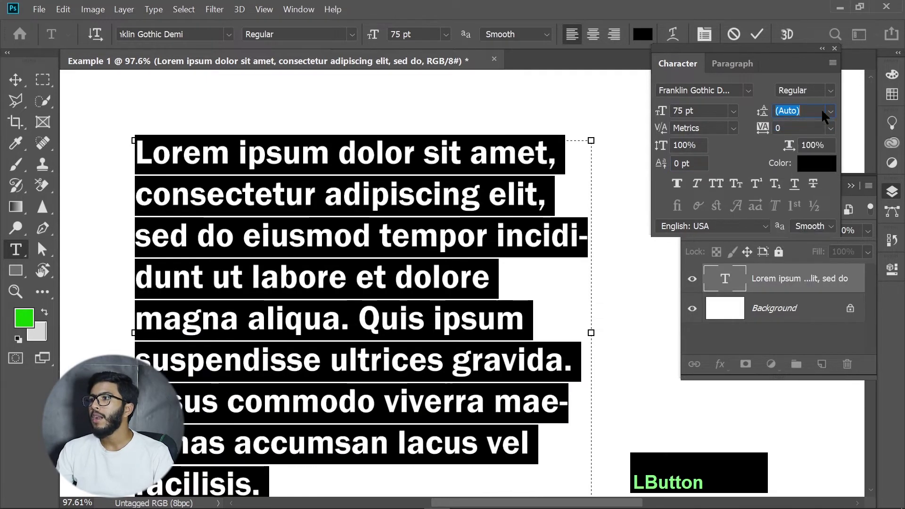
pyautogui.click(831, 112)
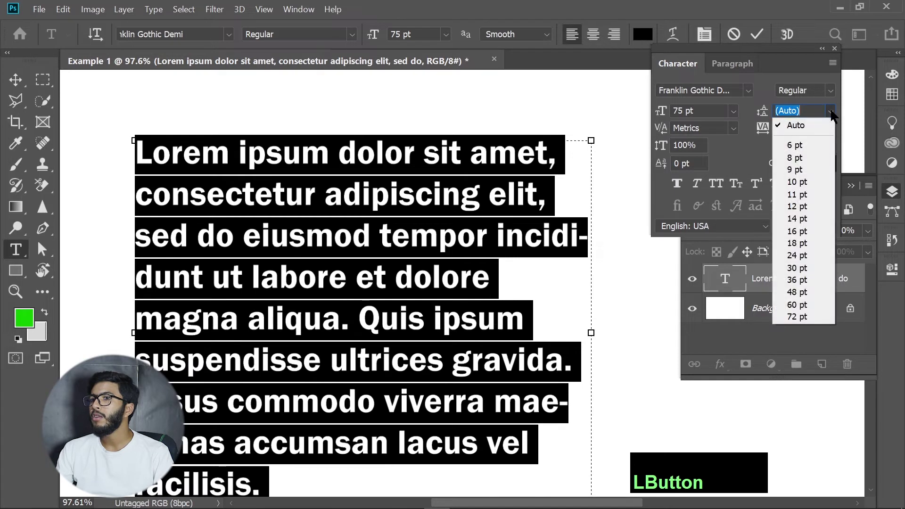
pyautogui.click(781, 112)
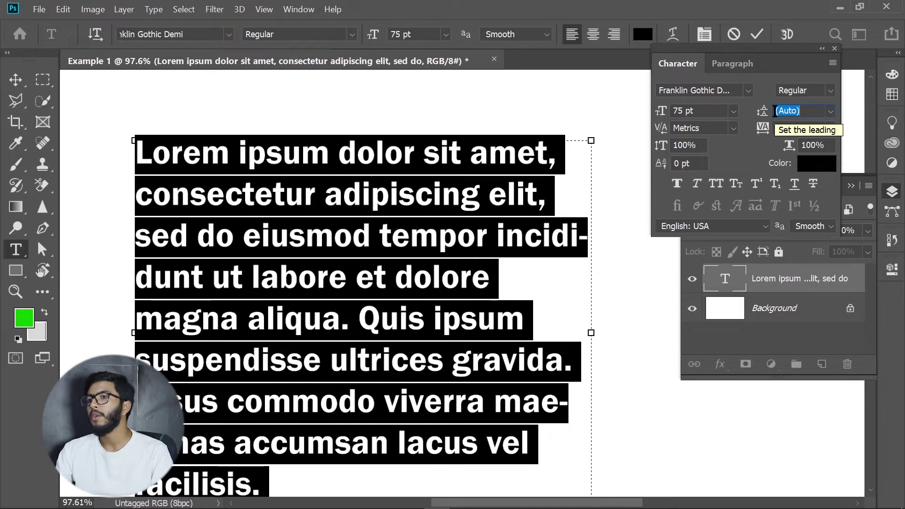
pyautogui.click(830, 111)
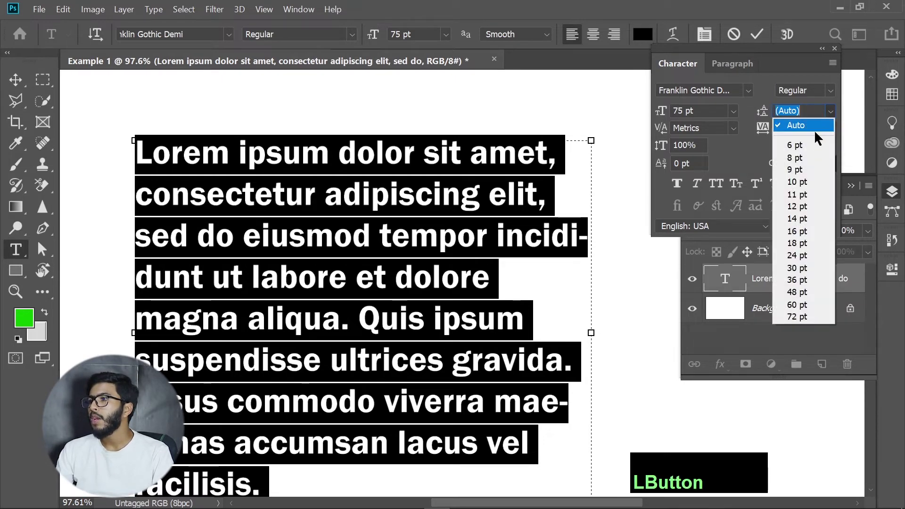
pyautogui.click(811, 145)
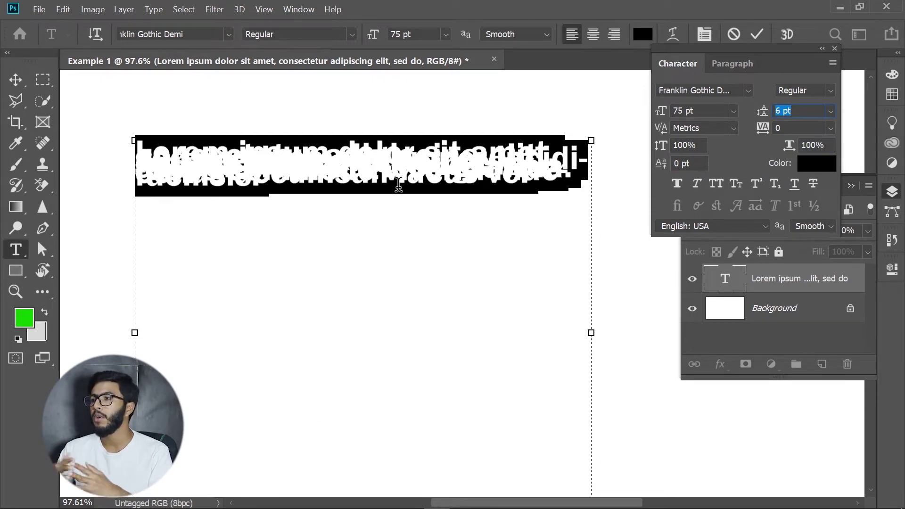
# - Set the leading of the whole paragraph to 100 pt
pyautogui.click(764, 111)
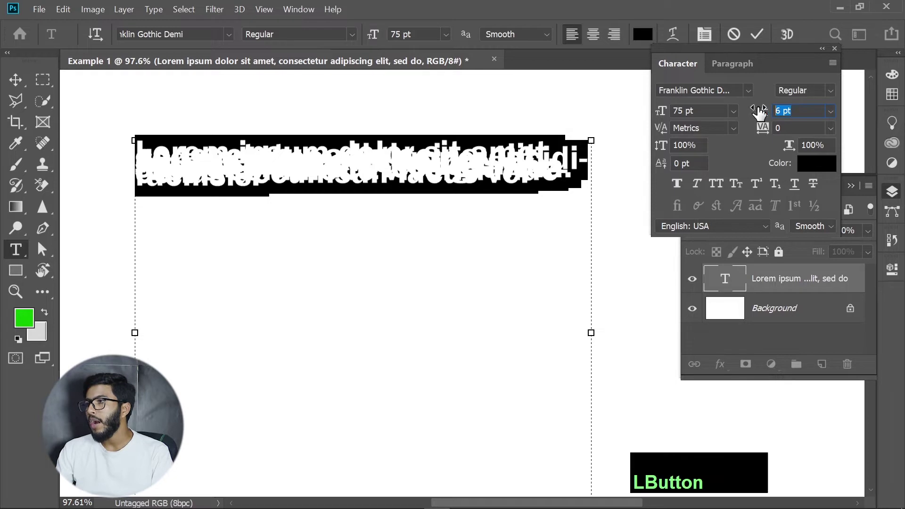
pyautogui.write('100')
pyautogui.press('Return')
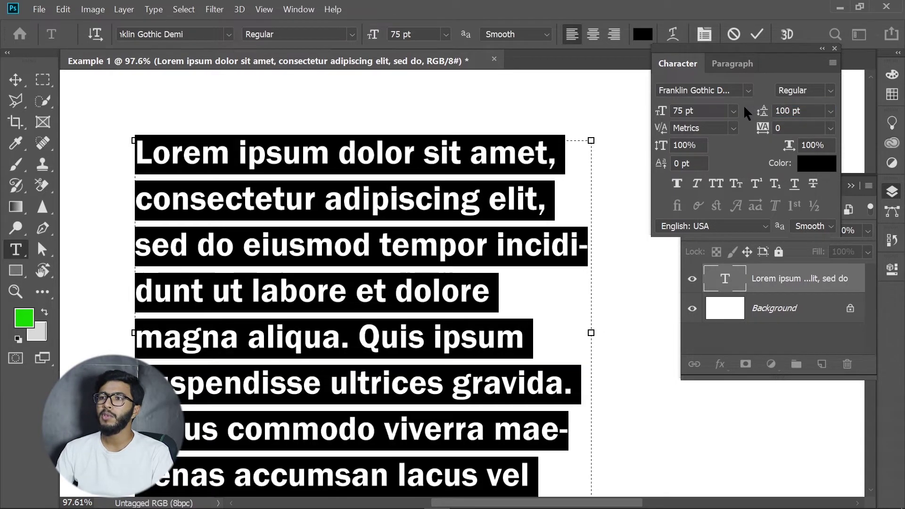
# - Try a leading of 200 pt on the whole paragraph, and return it to Auto
pyautogui.scroll(-3, 437, 231)
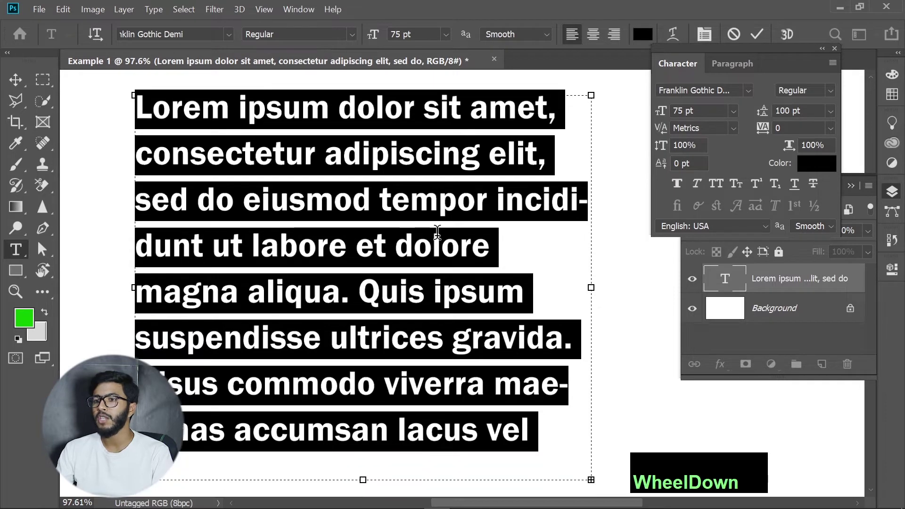
pyautogui.scroll(1, 438, 233)
pyautogui.moveTo(817, 111); pyautogui.dragTo(732, 100)
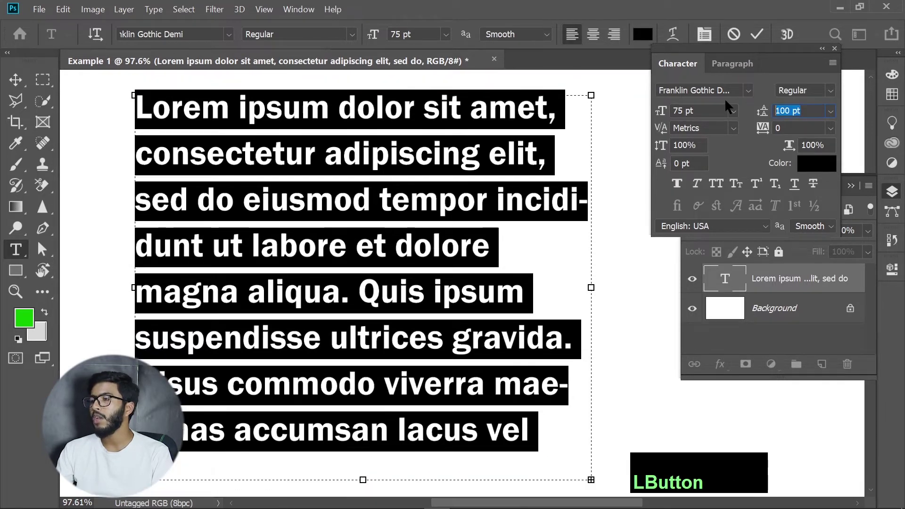
pyautogui.write('200')
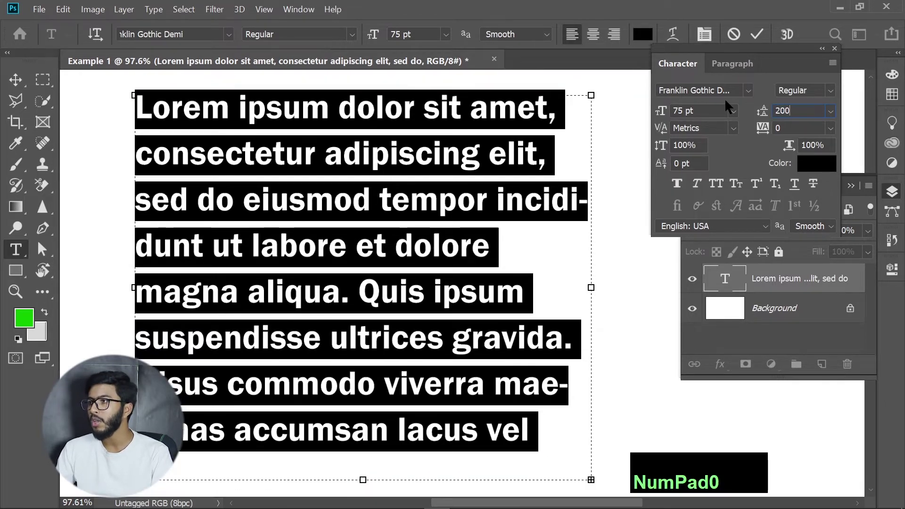
pyautogui.press('KP_Enter')
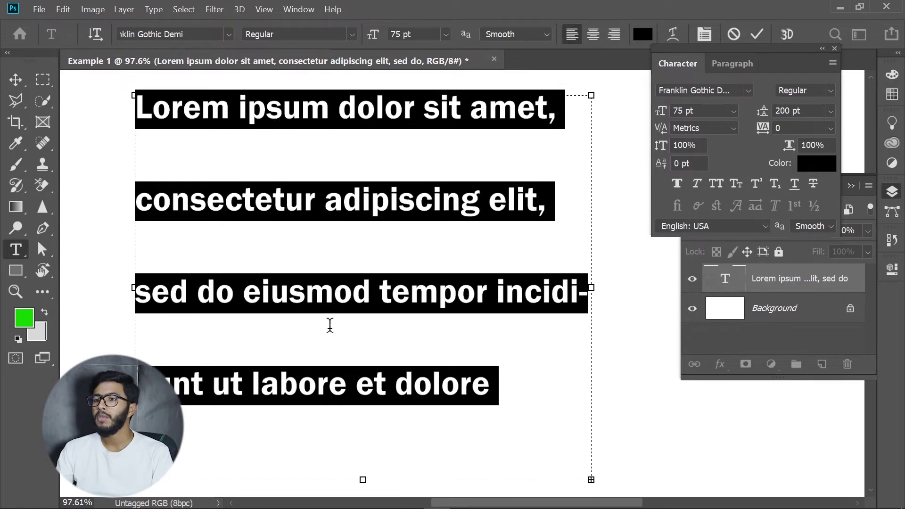
pyautogui.click(827, 111)
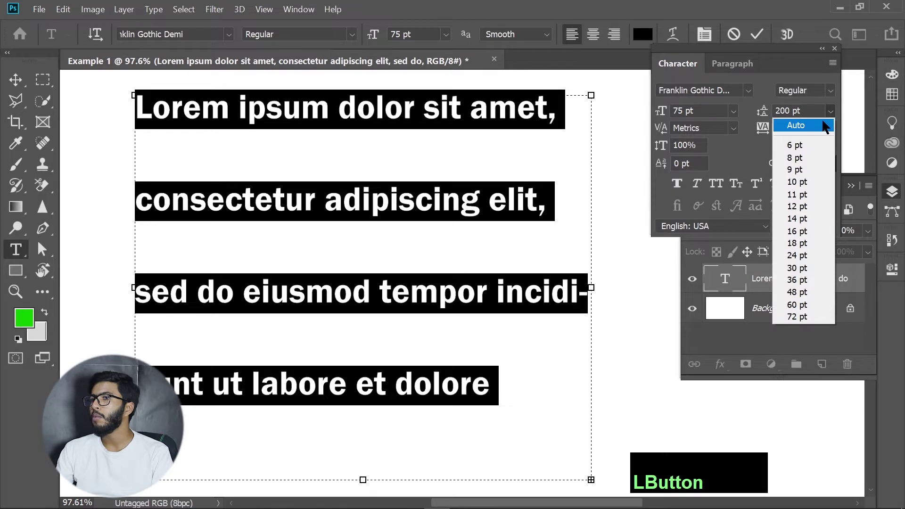
pyautogui.click(821, 122)
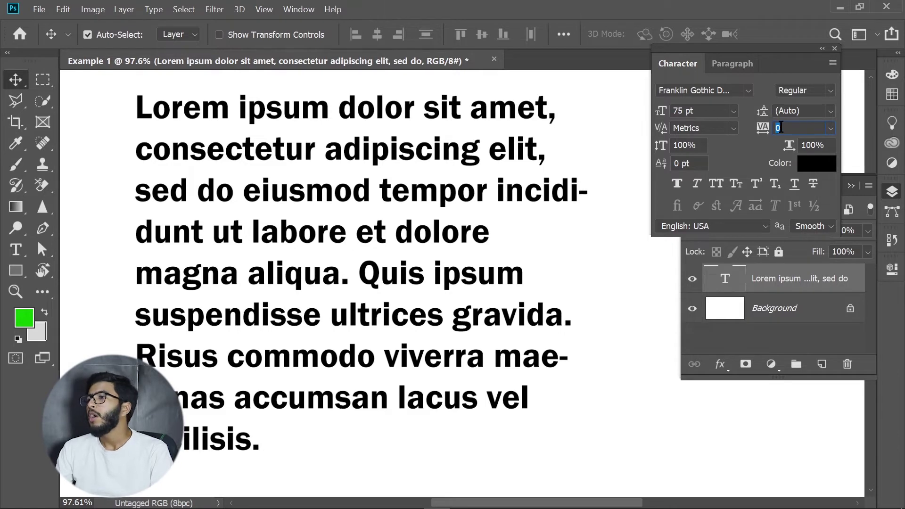
# - Select the whole paragraph text again and try tracking values of -100 and -200
pyautogui.doubleClick(194, 120)
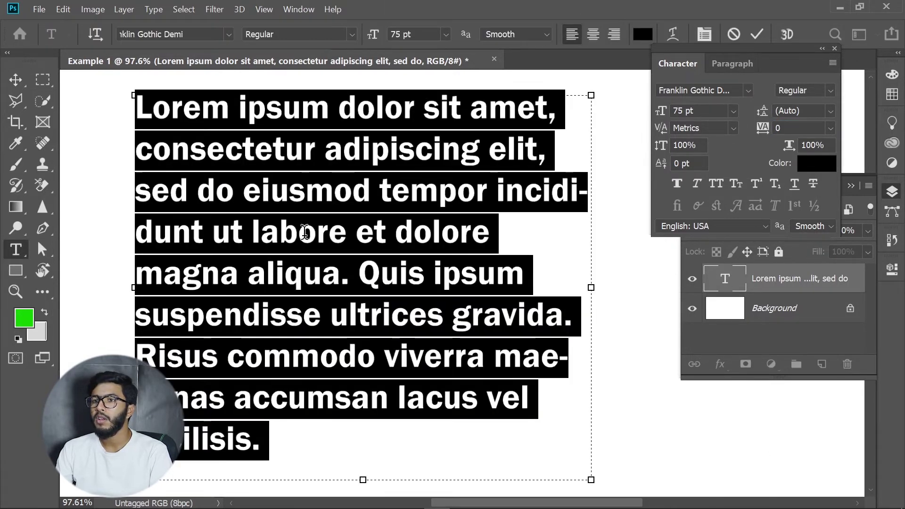
pyautogui.click(830, 128)
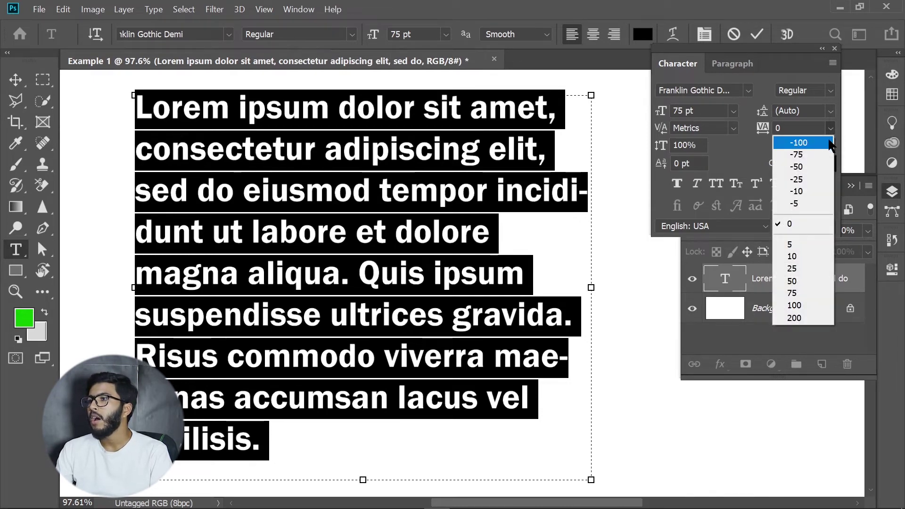
pyautogui.click(802, 142)
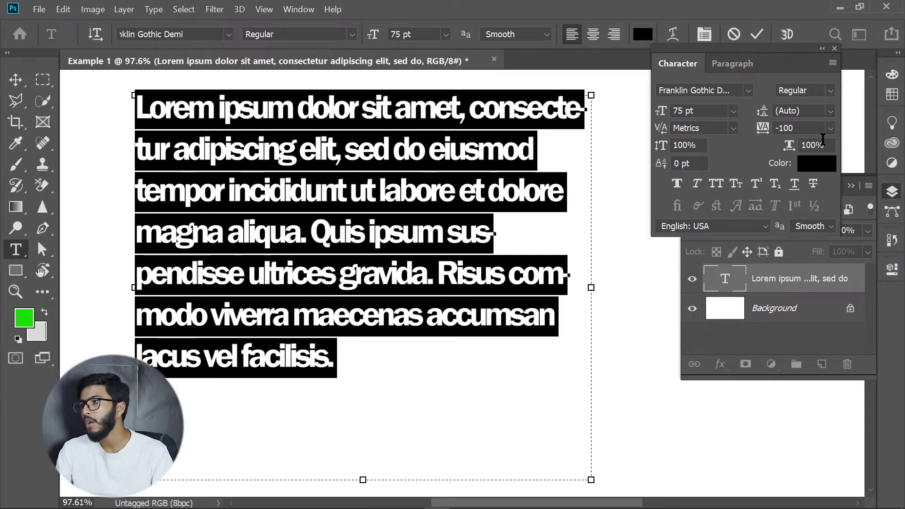
pyautogui.click(771, 128)
pyautogui.write('-200')
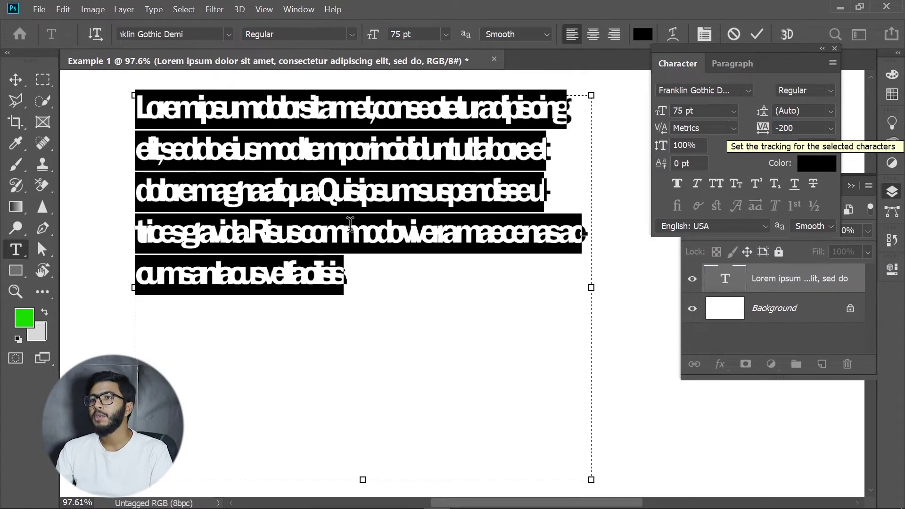
# - Try a tracking value of 200 on the whole paragraph, and return it to 0
pyautogui.click(830, 128)
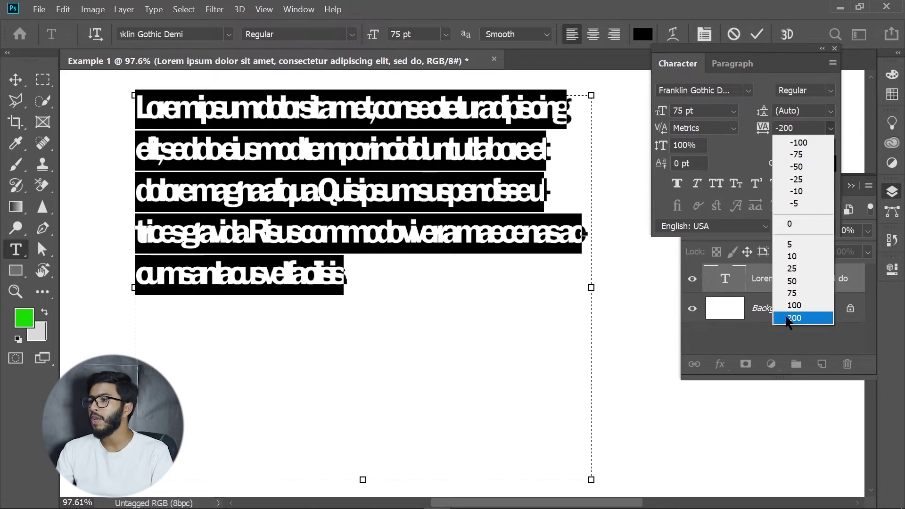
pyautogui.click(792, 318)
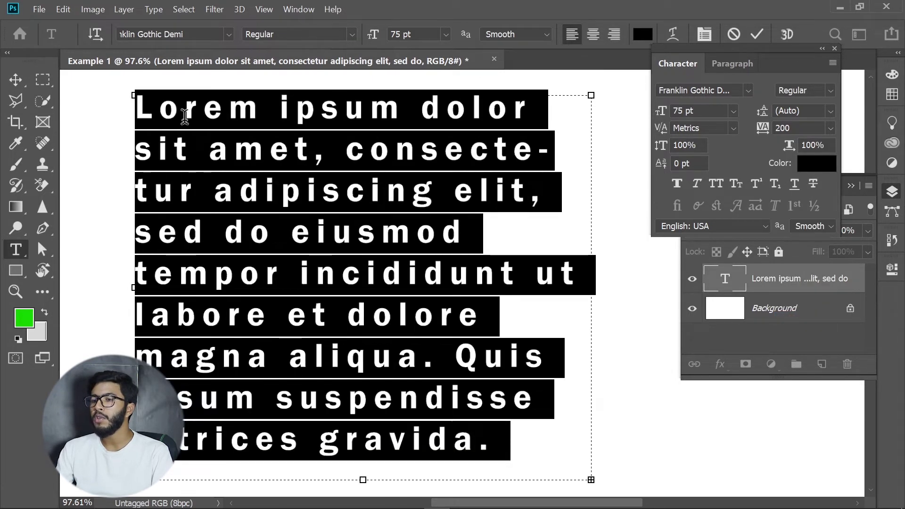
pyautogui.click(831, 129)
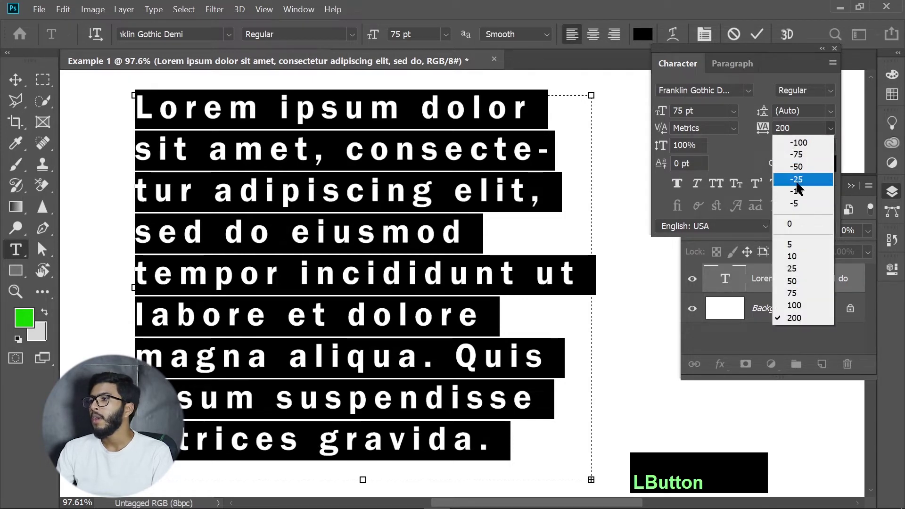
pyautogui.click(794, 224)
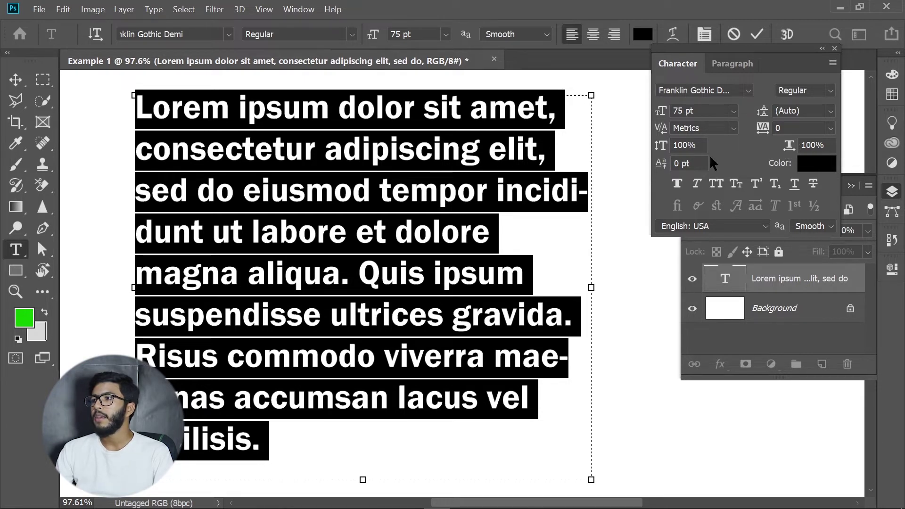
# - Set the paragraph's horizontal scale to 200%, and reduce it to 187%
pyautogui.click(821, 147)
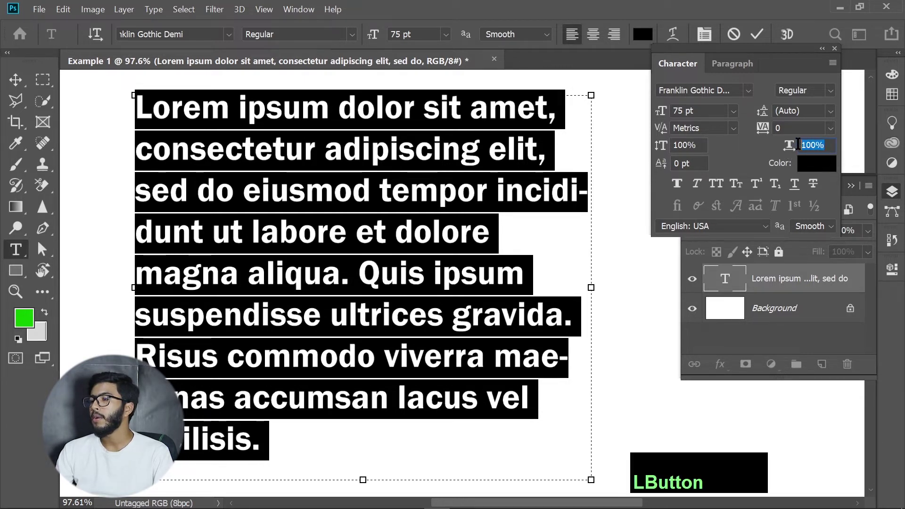
pyautogui.write('200')
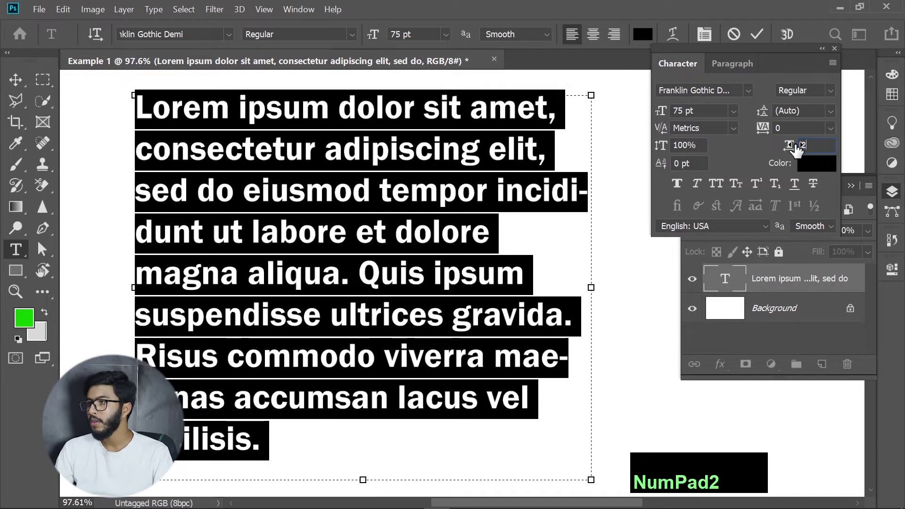
pyautogui.press('Return')
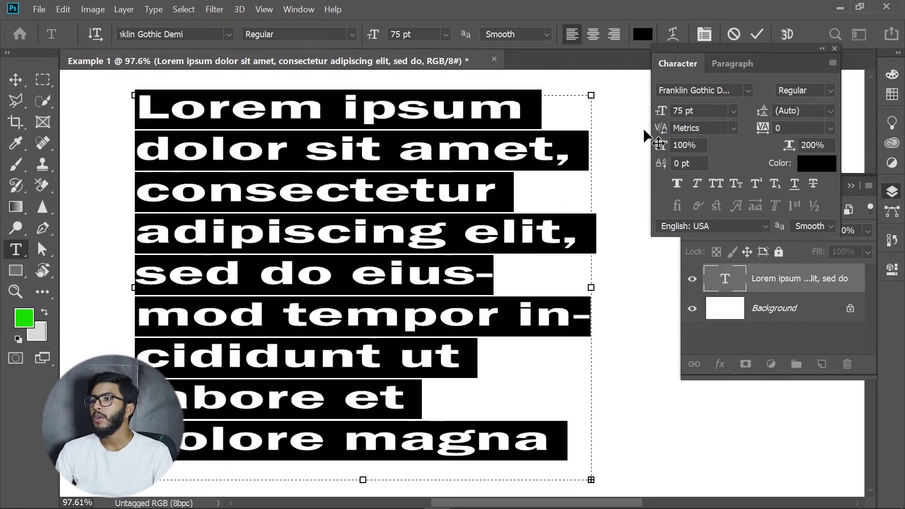
pyautogui.moveTo(786, 146); pyautogui.dragTo(770, 150)
# - Try a horizontal scale of 50% on the paragraph, return it to 100%, and finish the text editing
pyautogui.click(800, 146)
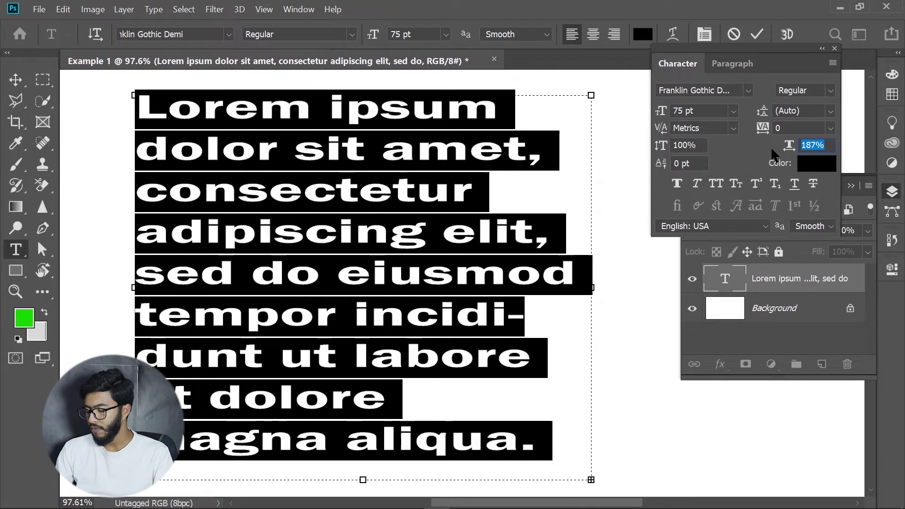
pyautogui.write('50')
pyautogui.press('KP_Enter')
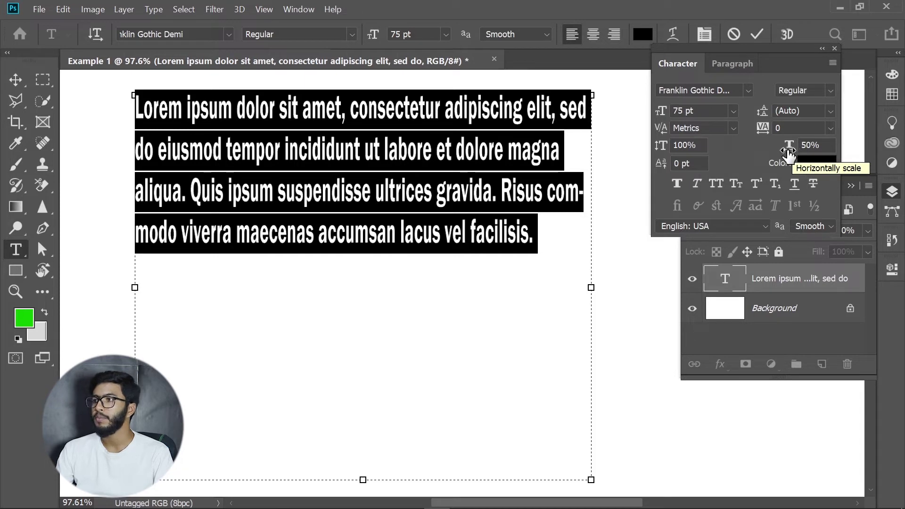
pyautogui.click(807, 145)
pyautogui.write('100')
pyautogui.press('KP_Enter')
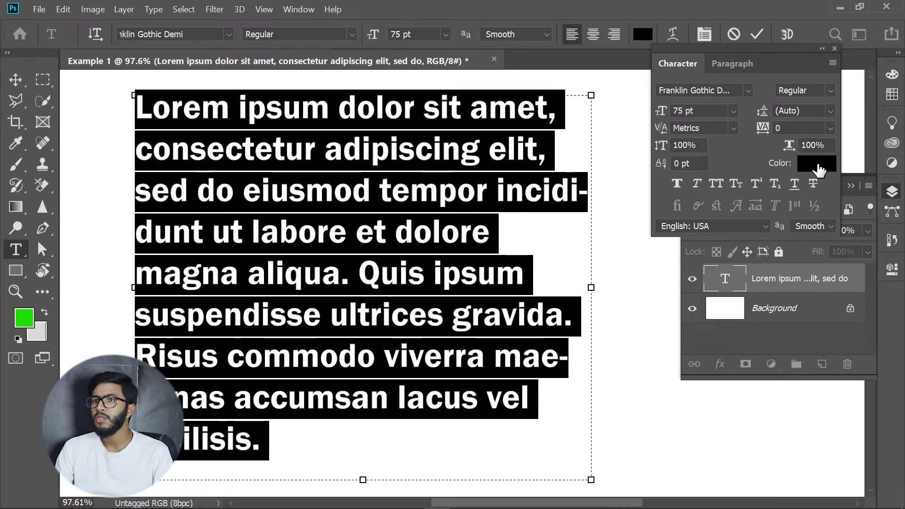
pyautogui.click(14, 80)
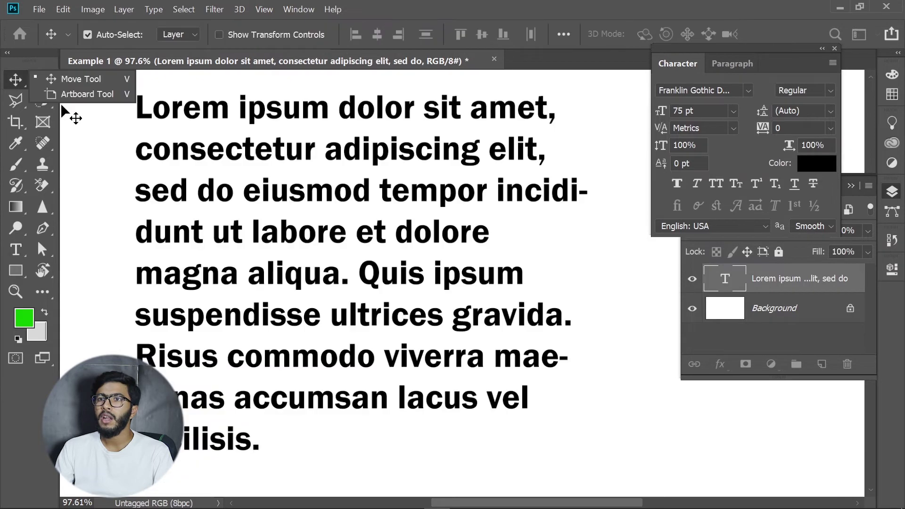
# - Select the whole paragraph text again and change its colour to bright green, 0cff00
pyautogui.doubleClick(420, 183)
pyautogui.click(817, 169)
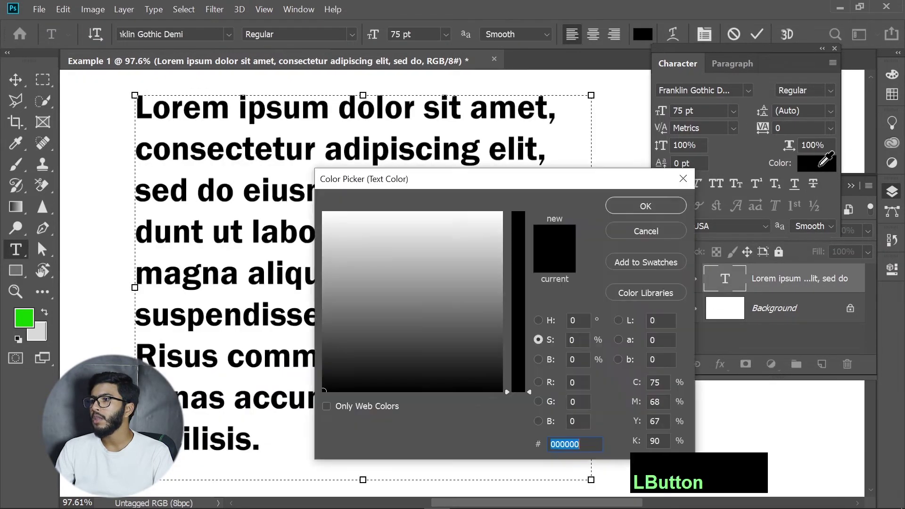
pyautogui.moveTo(522, 255); pyautogui.dragTo(526, 211)
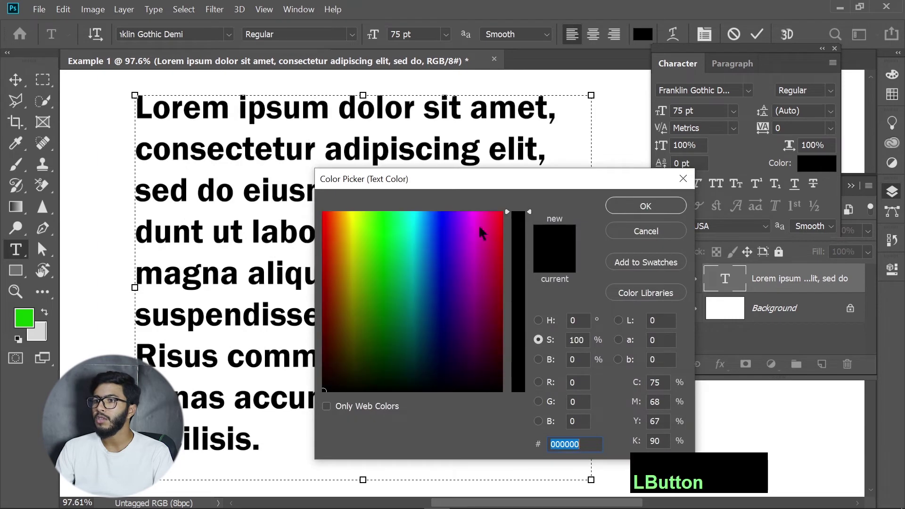
pyautogui.moveTo(368, 238); pyautogui.dragTo(382, 178)
pyautogui.click(623, 203)
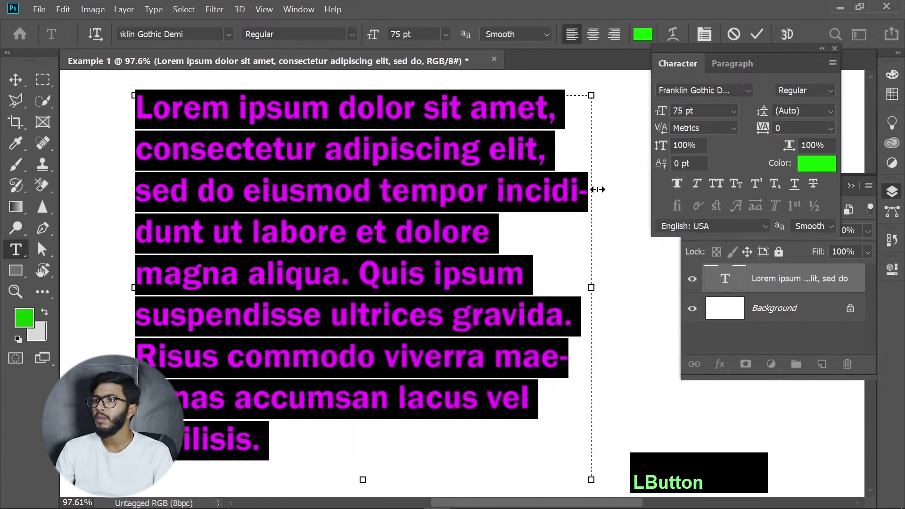
pyautogui.click(18, 81)
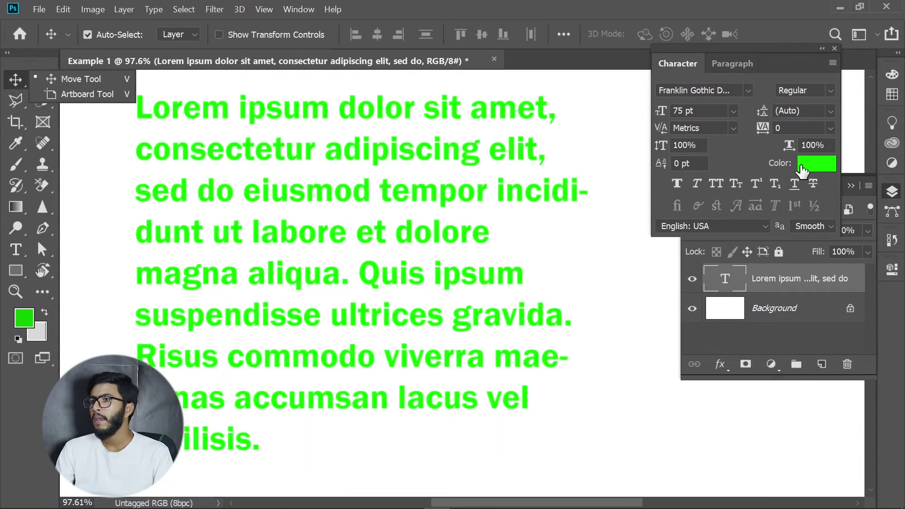
# - Change the text colour of the paragraph layer to pure red, ff0000
pyautogui.click(801, 170)
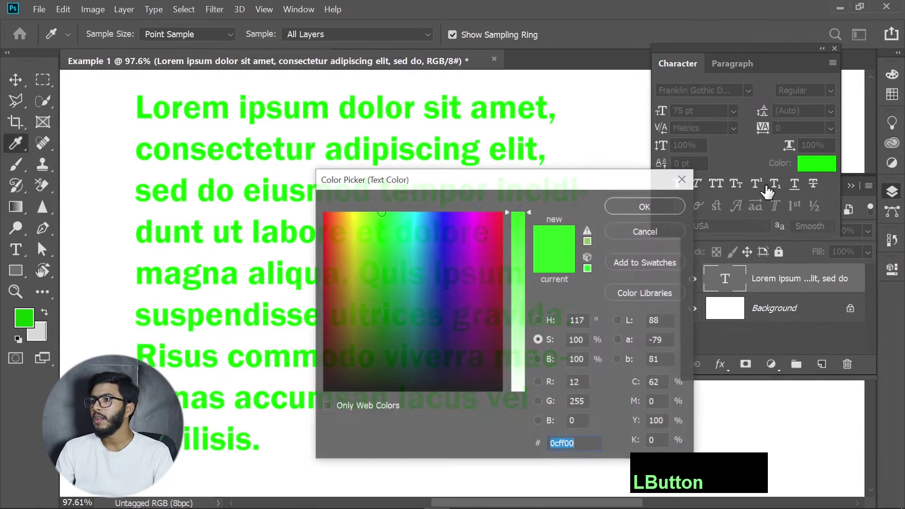
pyautogui.moveTo(480, 219); pyautogui.dragTo(319, 201)
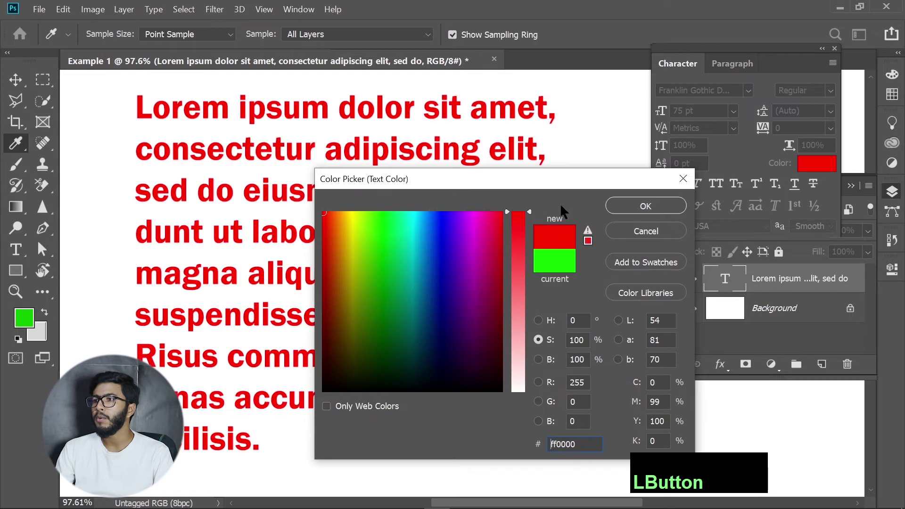
pyautogui.click(646, 207)
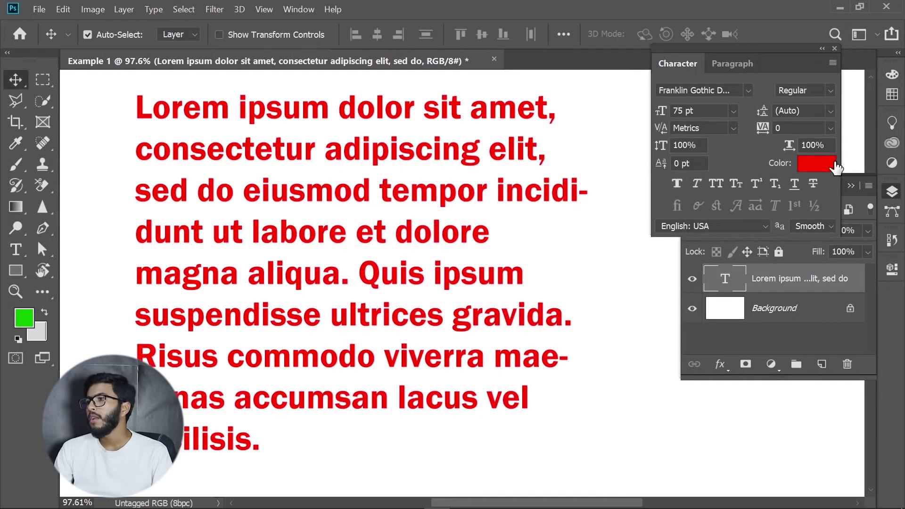
# - Try the dark purple 8b005f as the paragraph's text colour, and return it to black, 000000
pyautogui.click(818, 164)
pyautogui.click(482, 293)
pyautogui.click(632, 205)
pyautogui.click(807, 164)
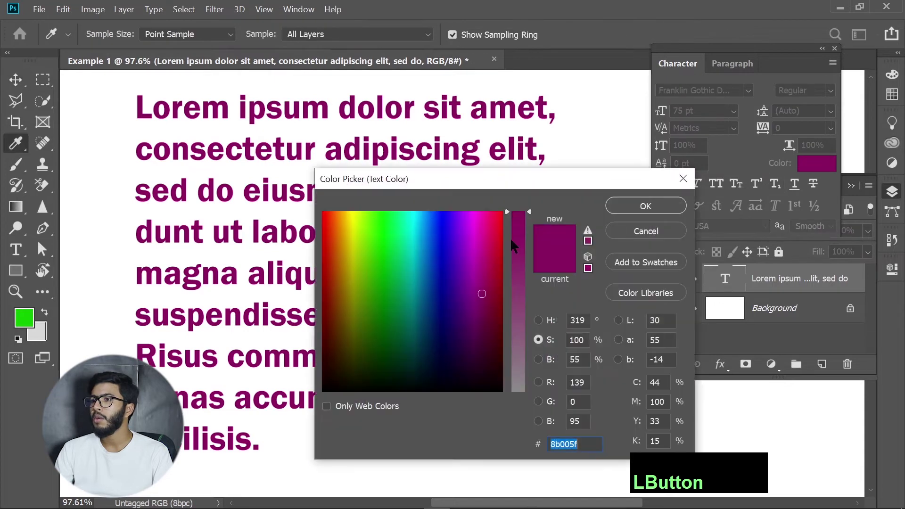
pyautogui.moveTo(372, 329); pyautogui.dragTo(326, 426)
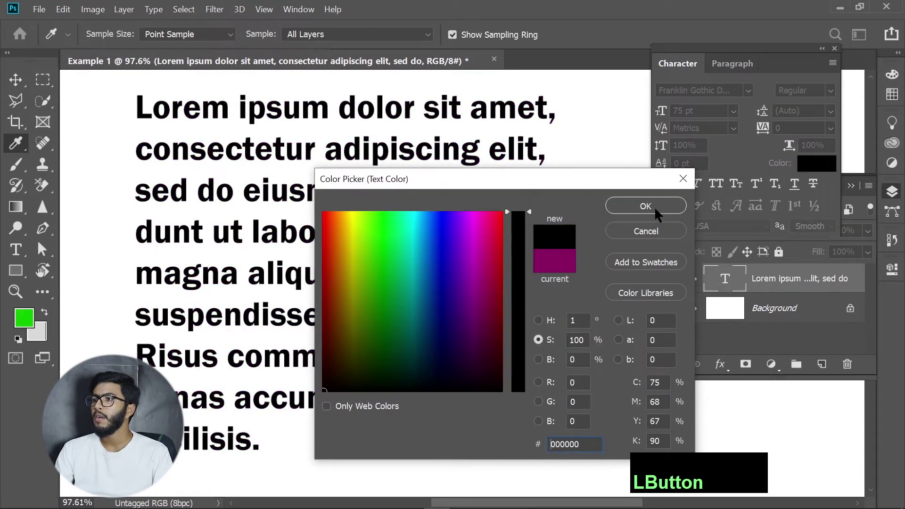
pyautogui.click(639, 205)
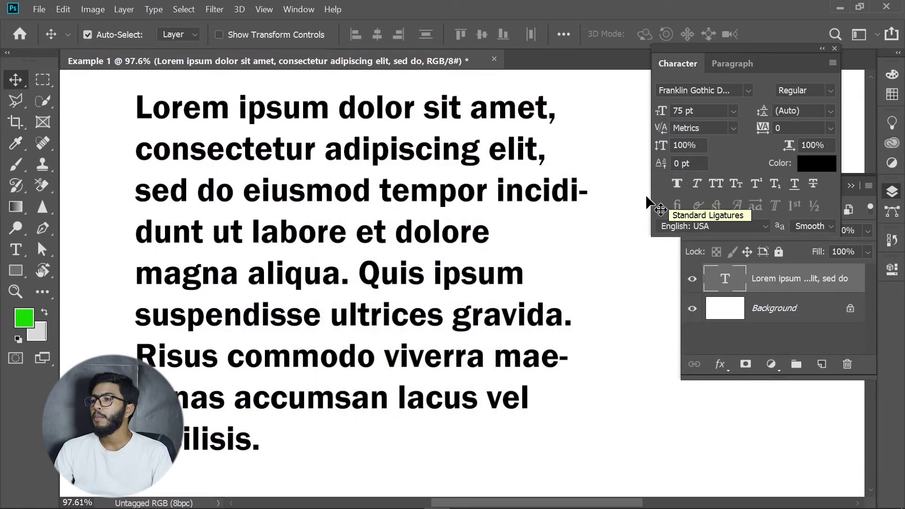
# - Try Faux Bold and Faux Italic on the paragraph one after the other, switching each off again
pyautogui.click(675, 184)
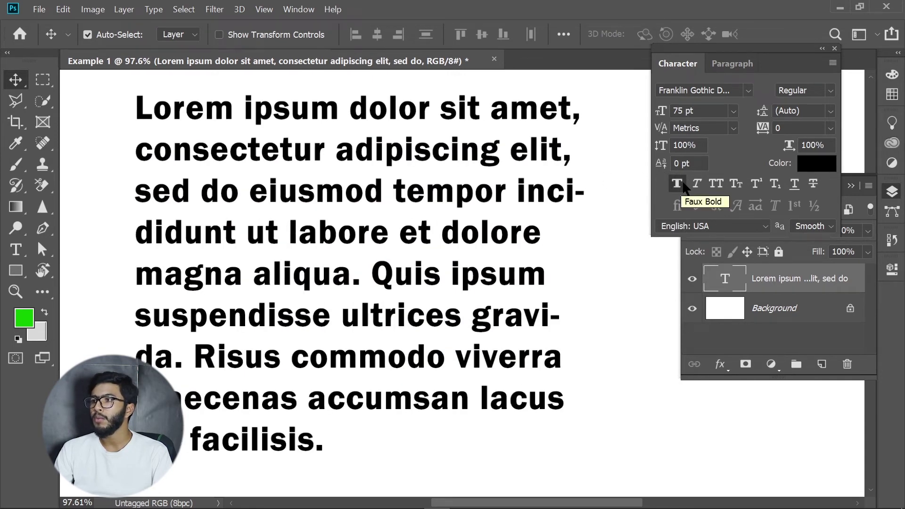
pyautogui.click(676, 186)
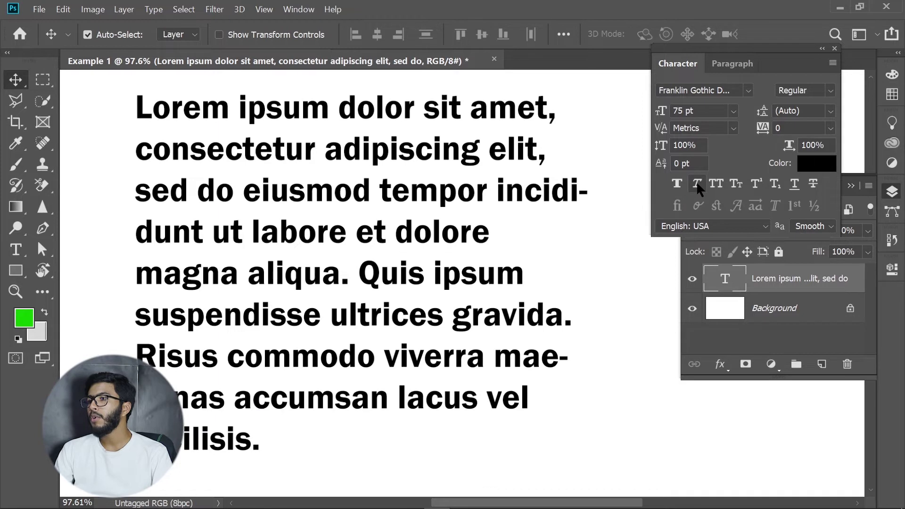
pyautogui.click(698, 183)
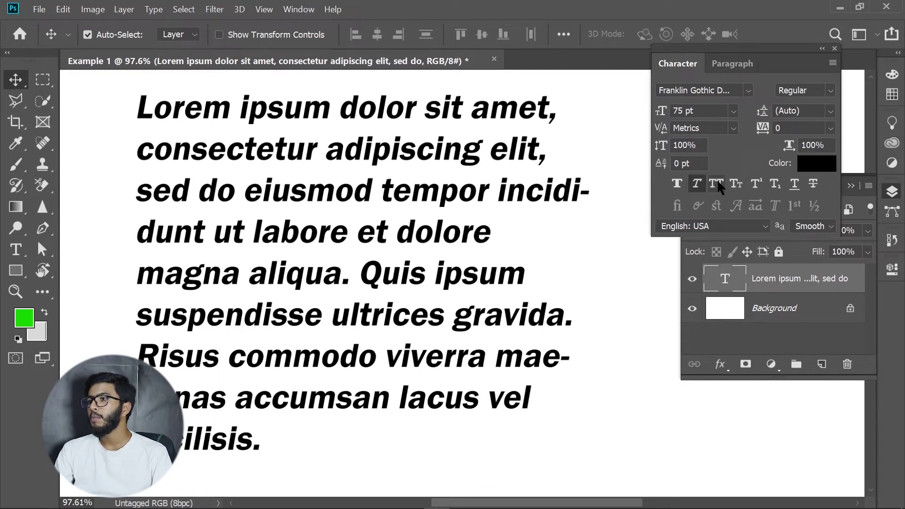
pyautogui.click(698, 183)
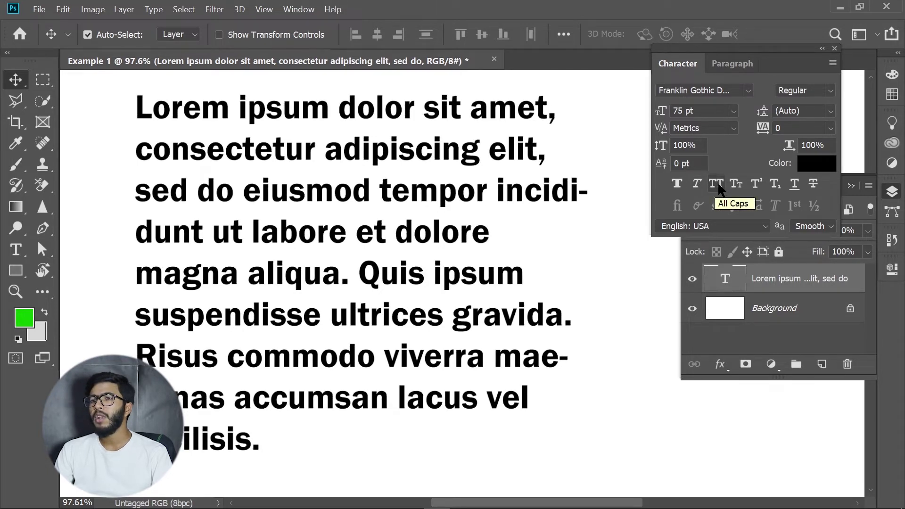
# - Try All Caps, Small Caps and Superscript in turn on the whole paragraph, and restore the normal lettering
pyautogui.click(717, 185)
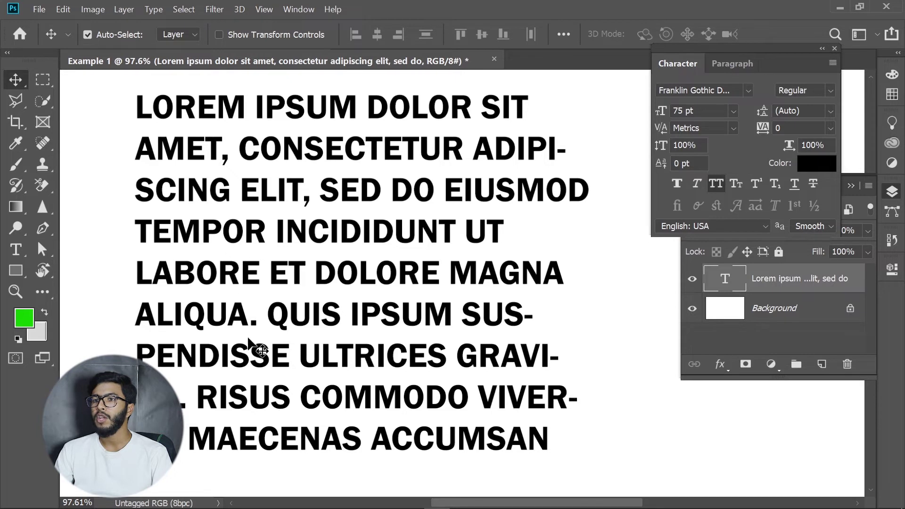
pyautogui.click(738, 185)
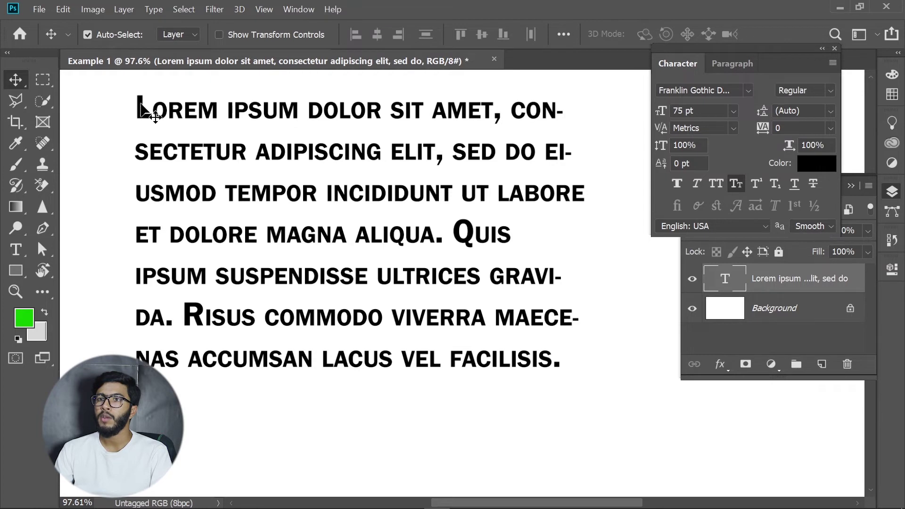
pyautogui.click(737, 184)
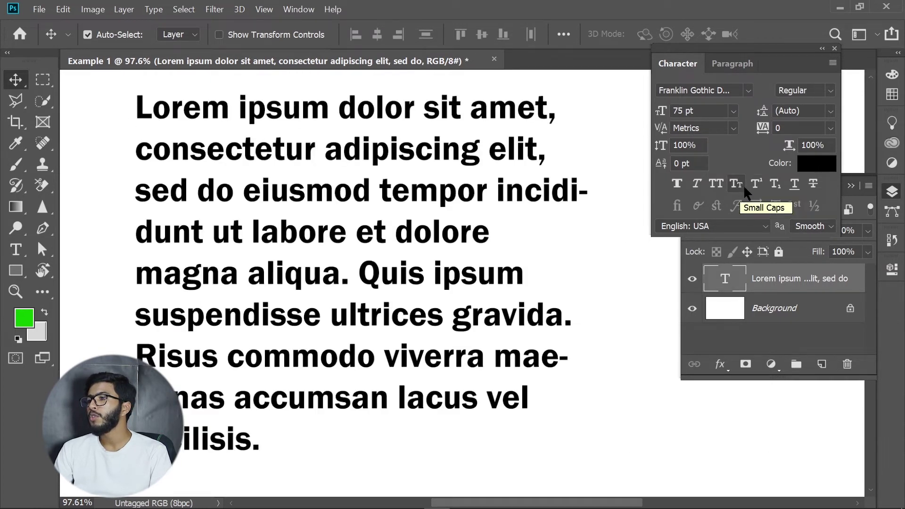
pyautogui.click(755, 185)
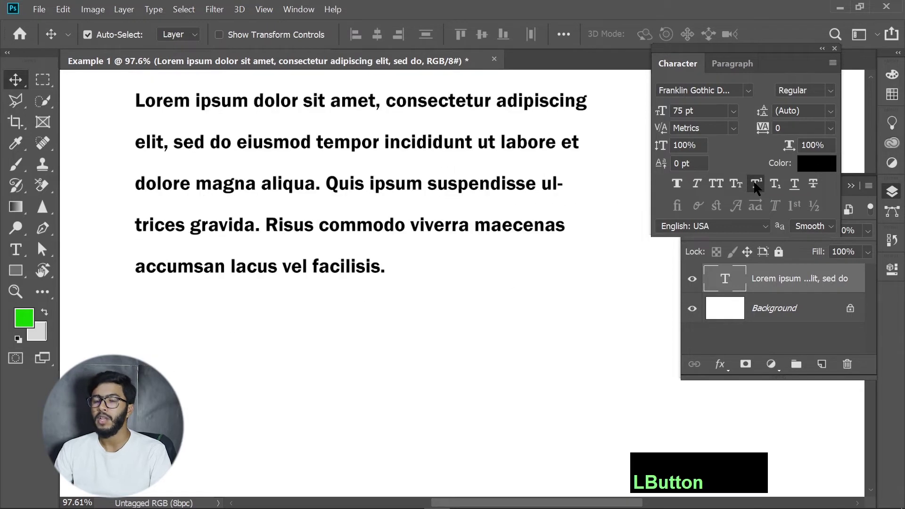
pyautogui.hotkey('ctrl', 'z')
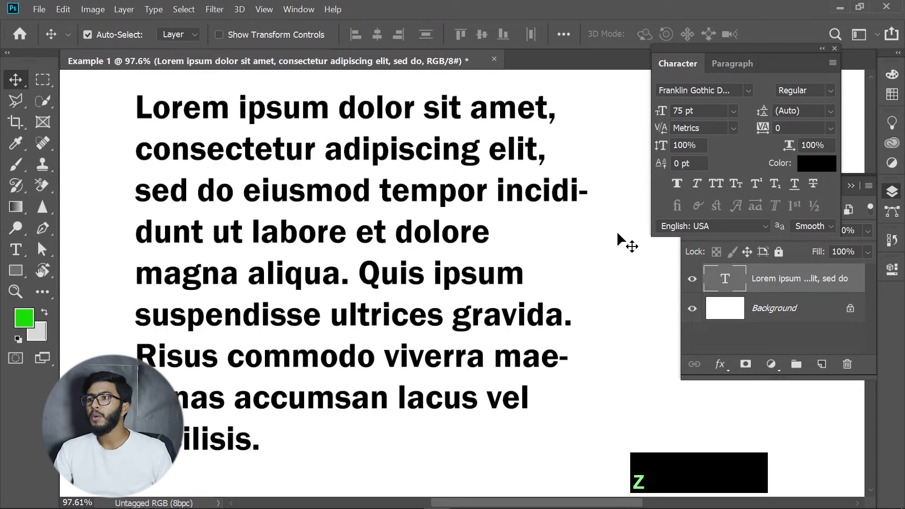
# - Add a new text line reading "a2+2ab+b2" in the empty area beside the paragraph
pyautogui.moveTo(286, 166); pyautogui.dragTo(167, 151)
pyautogui.moveTo(316, 186); pyautogui.dragTo(204, 176)
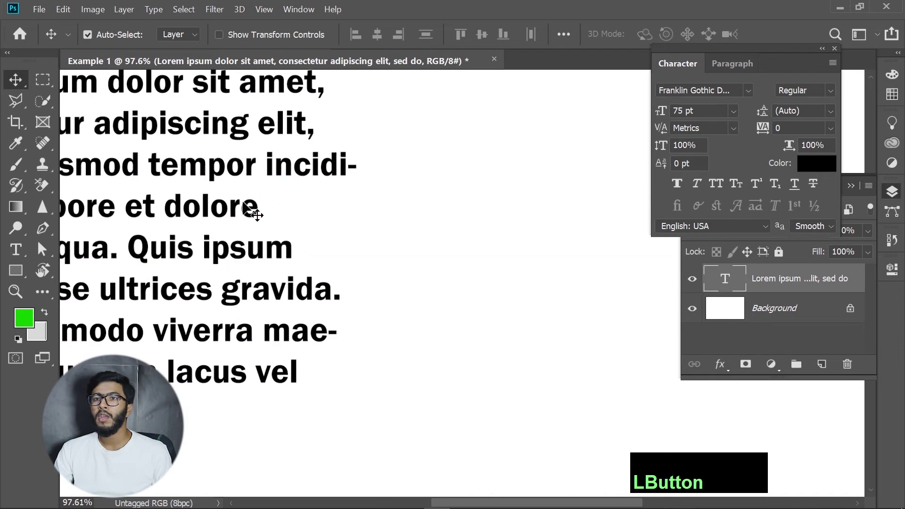
pyautogui.click(18, 254)
pyautogui.click(440, 222)
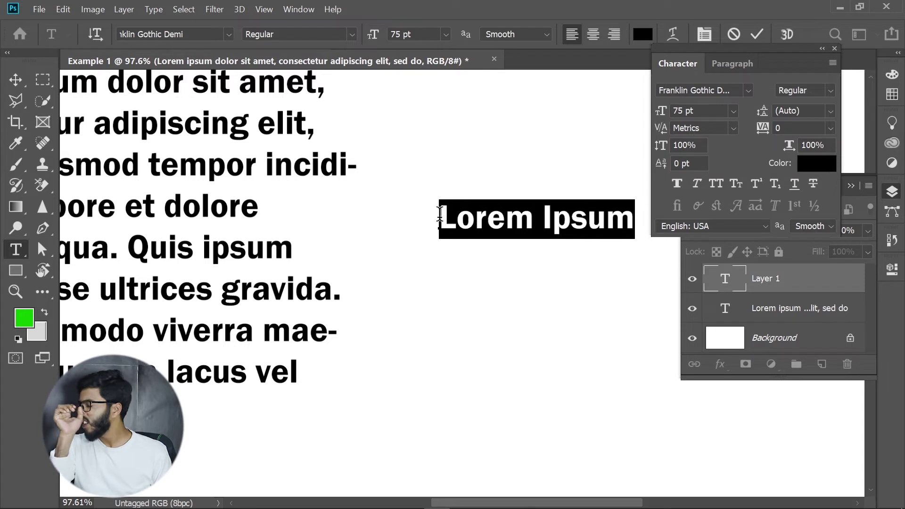
pyautogui.write('a')
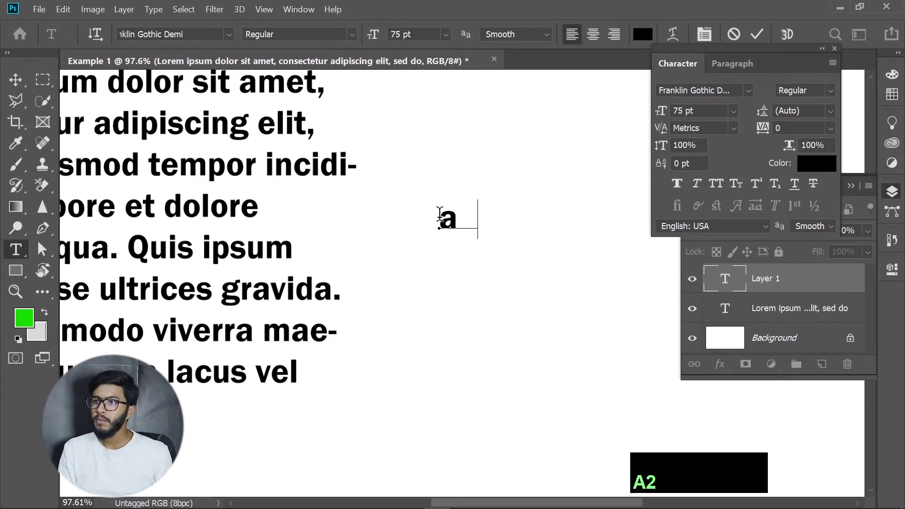
pyautogui.write('2+2ab+b2')
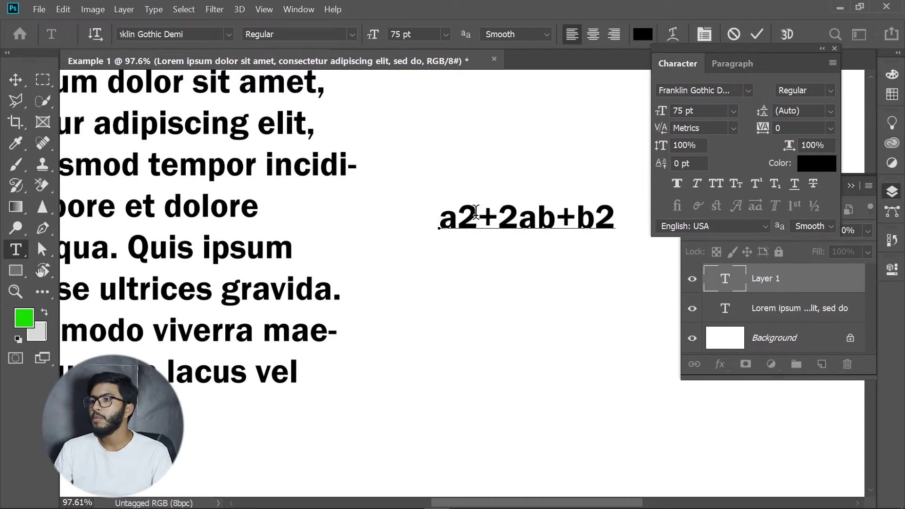
# - Set the first and last 2 of a2+2ab+b2 as Superscript, and switch the last 2 to Subscript instead
pyautogui.click(756, 187)
pyautogui.moveTo(466, 218); pyautogui.dragTo(479, 219)
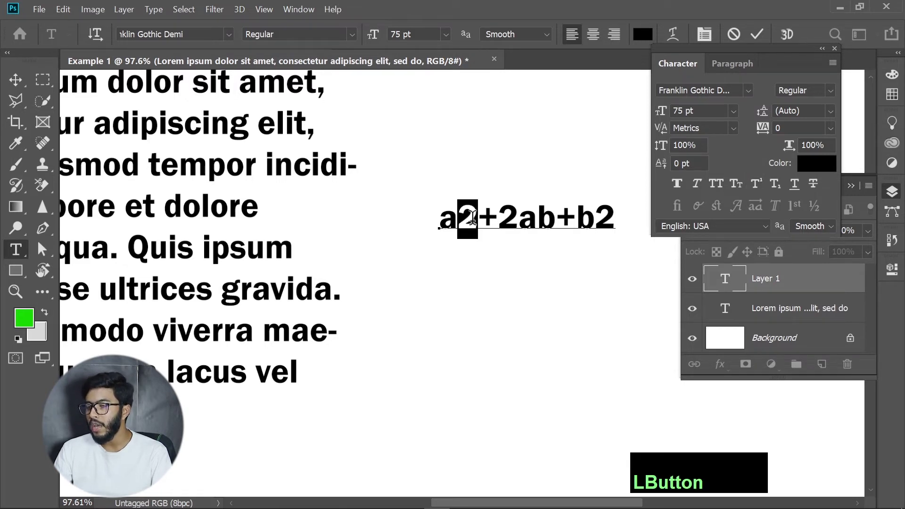
pyautogui.click(756, 184)
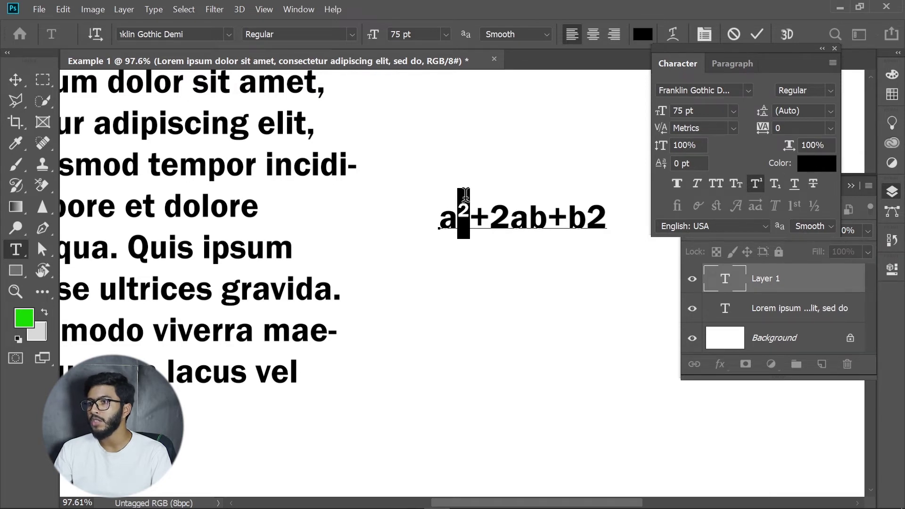
pyautogui.moveTo(606, 218); pyautogui.dragTo(587, 218)
pyautogui.click(757, 184)
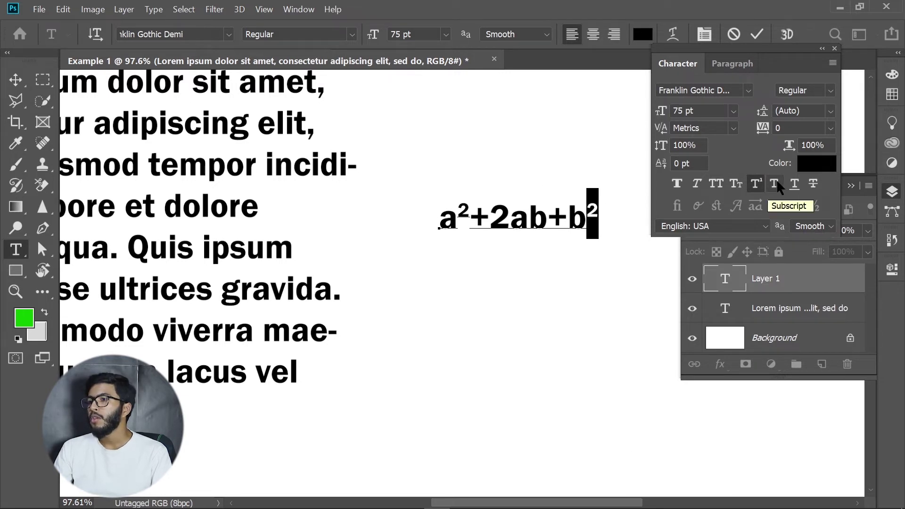
pyautogui.click(755, 184)
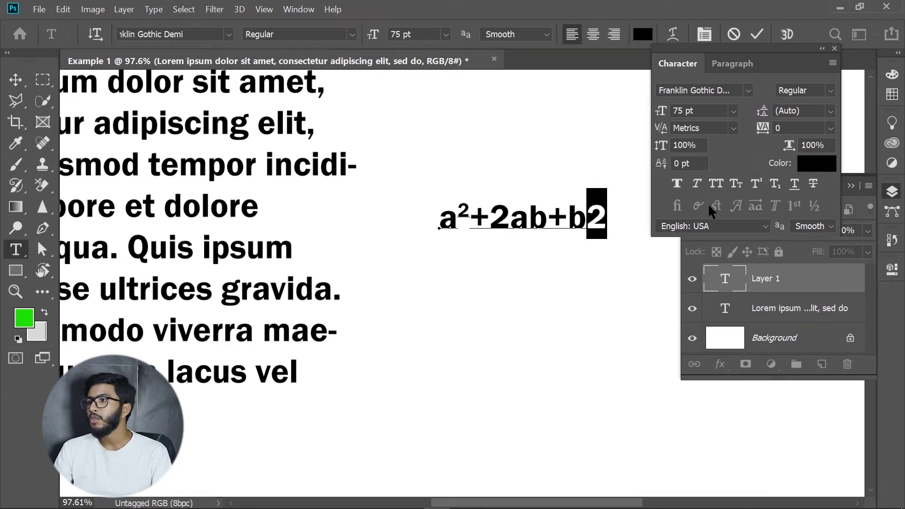
pyautogui.click(775, 184)
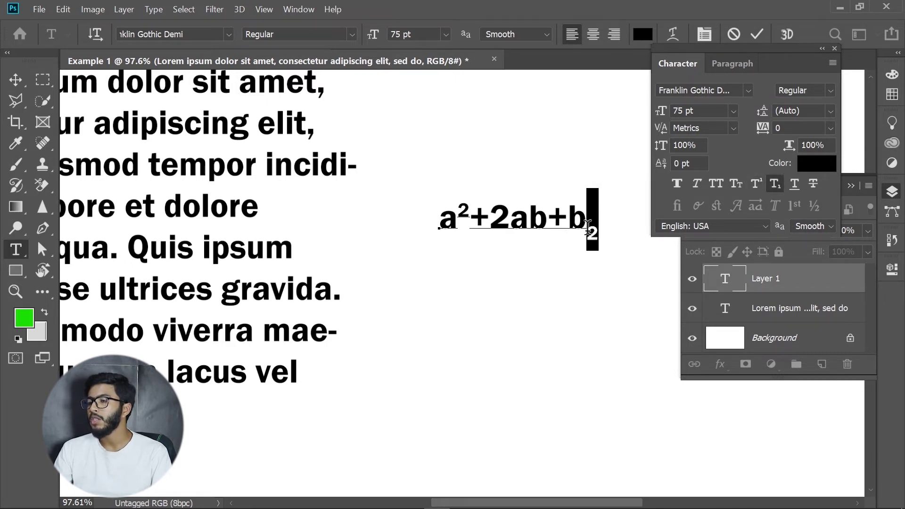
# - Replace the whole formula with "H2so4" and apply All Caps to the letters "so"
pyautogui.moveTo(592, 231); pyautogui.dragTo(438, 219)
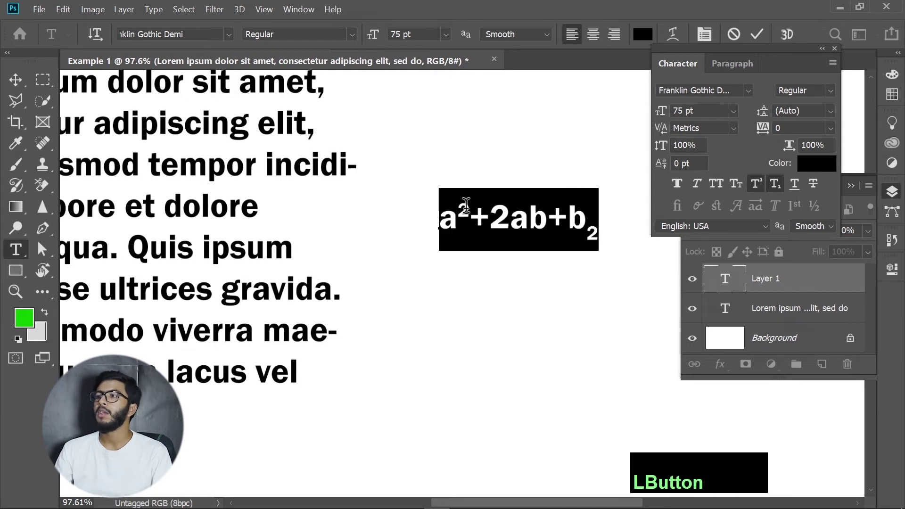
pyautogui.write('H2so4')
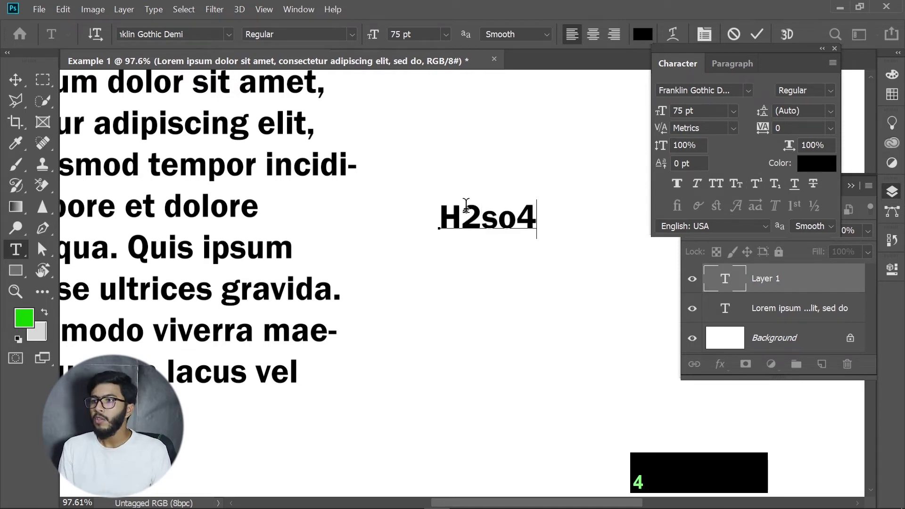
pyautogui.moveTo(483, 219); pyautogui.dragTo(523, 210)
pyautogui.hotkey('ctrl', 'shift', 'k')
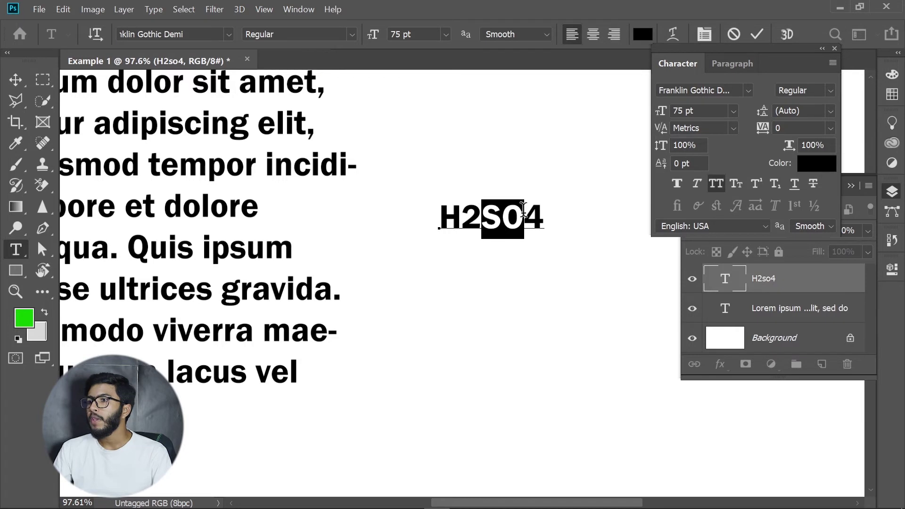
# - Apply Subscript to the 2 and the 4 of the chemical formula, and commit the text
pyautogui.moveTo(462, 219); pyautogui.dragTo(481, 218)
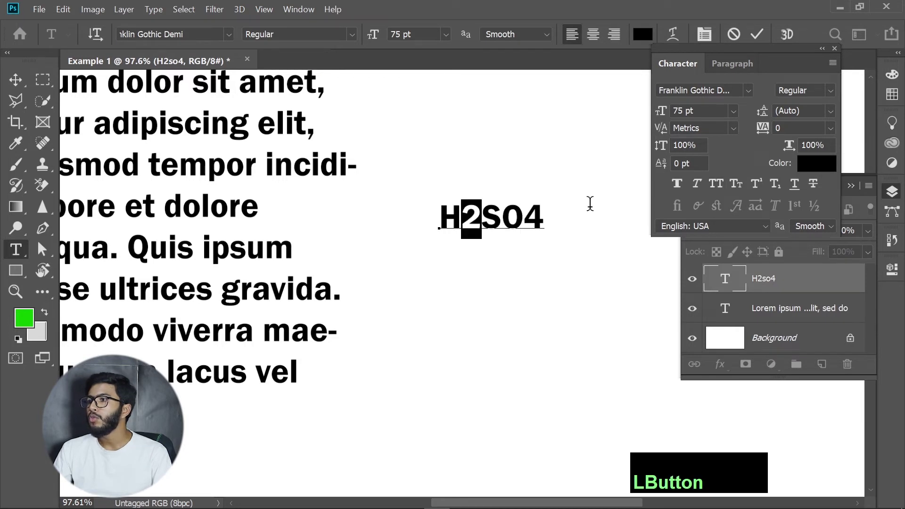
pyautogui.click(775, 184)
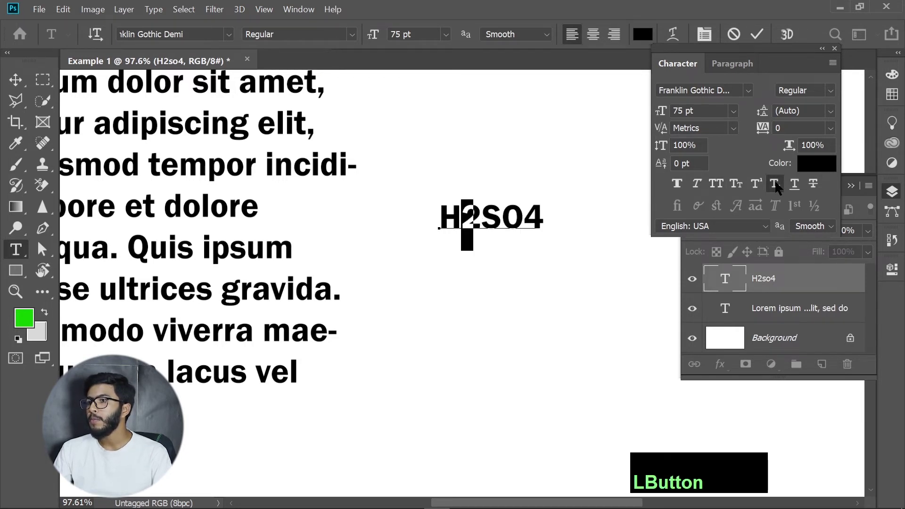
pyautogui.moveTo(515, 217); pyautogui.dragTo(537, 218)
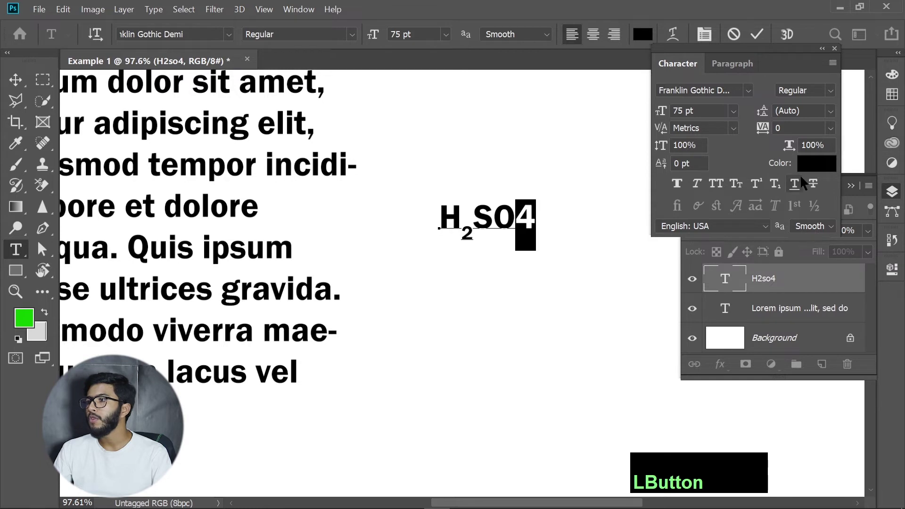
pyautogui.click(776, 185)
pyautogui.hotkey('ctrl', 'Return')
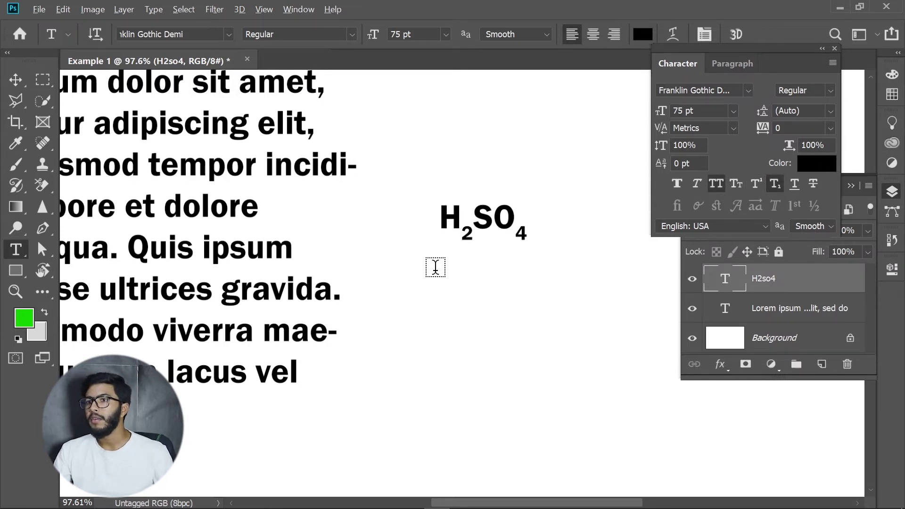
# - Delete the H2so4 text layer and move the Lorem ipsum paragraph right until it lies fully on the canvas
pyautogui.scroll(-3, 435, 268)
pyautogui.click(21, 78)
pyautogui.moveTo(500, 210); pyautogui.dragTo(523, 209)
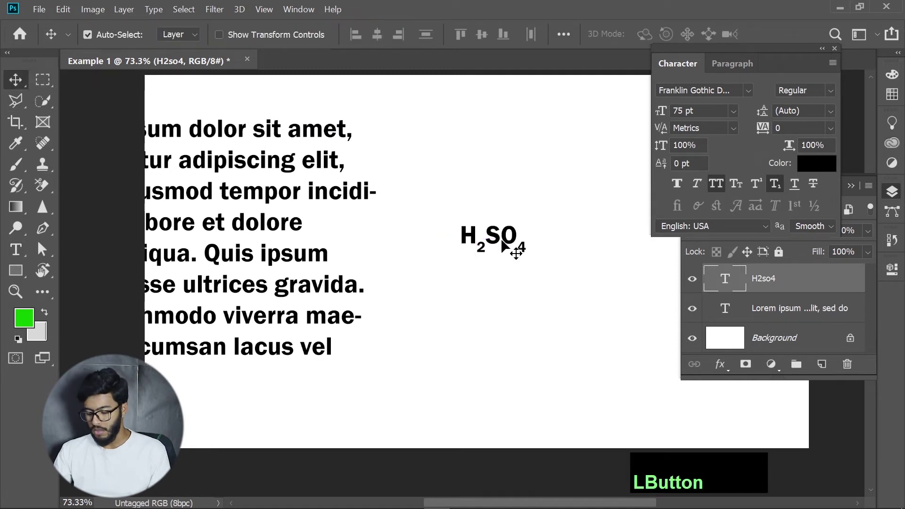
pyautogui.press('Delete')
pyautogui.moveTo(258, 203); pyautogui.dragTo(428, 205)
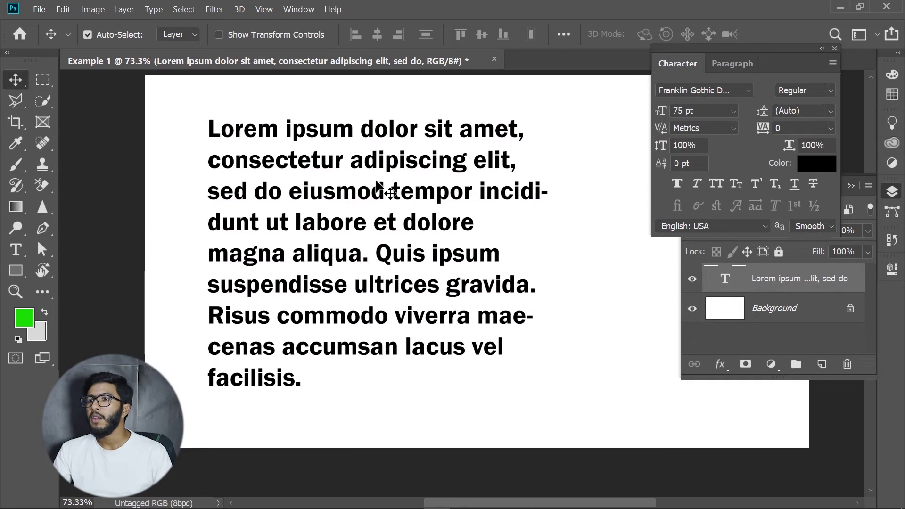
# - Try Underline and Strikethrough on the paragraph one after the other, switch both off, and nudge the paragraph slightly
pyautogui.click(796, 186)
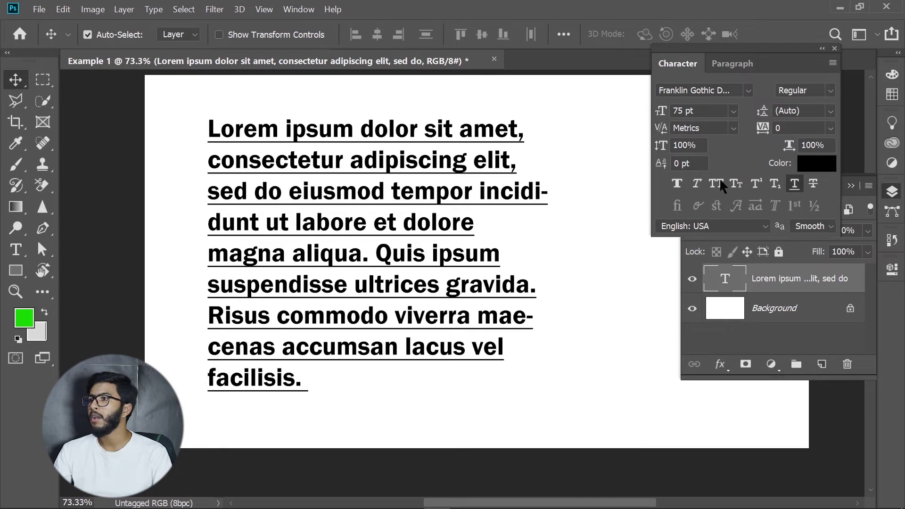
pyautogui.hotkey('ctrl', 'shift', 'u')
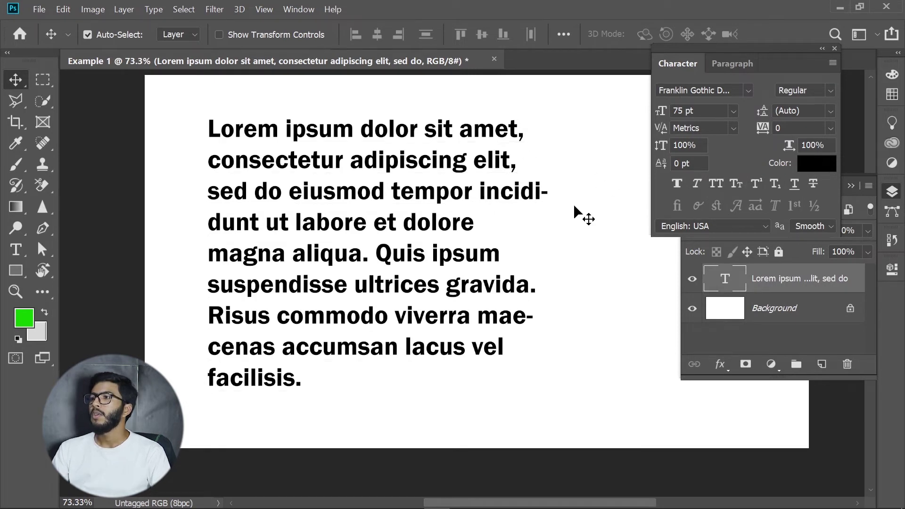
pyautogui.click(795, 183)
pyautogui.click(795, 183)
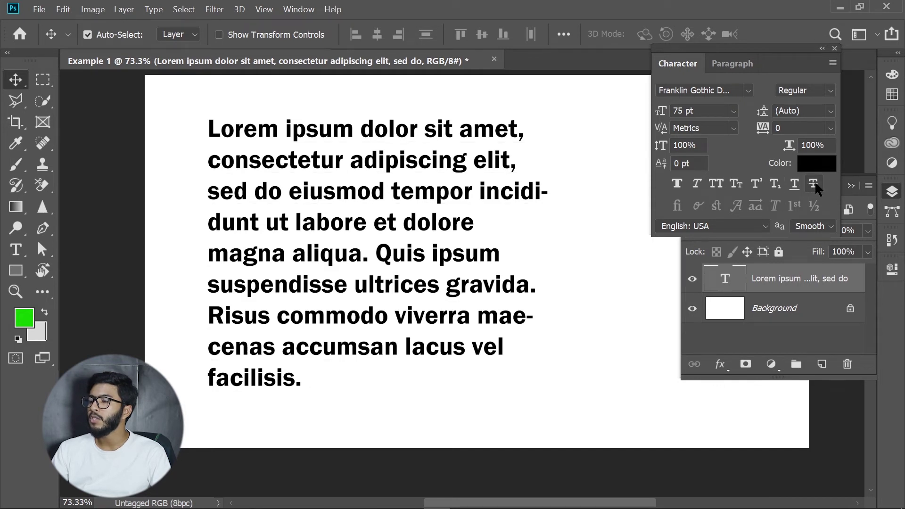
pyautogui.click(814, 183)
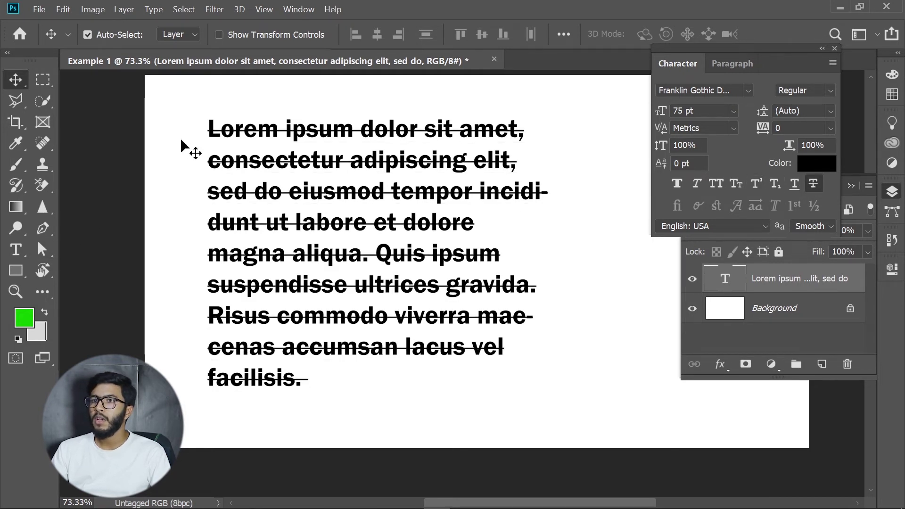
pyautogui.moveTo(273, 148)
pyautogui.mouseDown()
pyautogui.moveTo(265, 147)
pyautogui.moveTo(284, 145)
pyautogui.mouseUp()
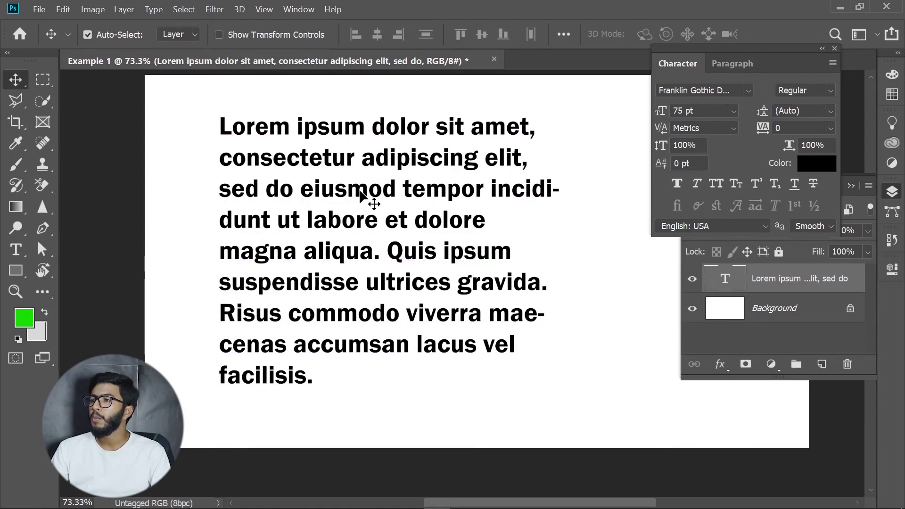
# - Show the Paragraph settings and move the text paragraph closer to the canvas's left edge
pyautogui.click(739, 69)
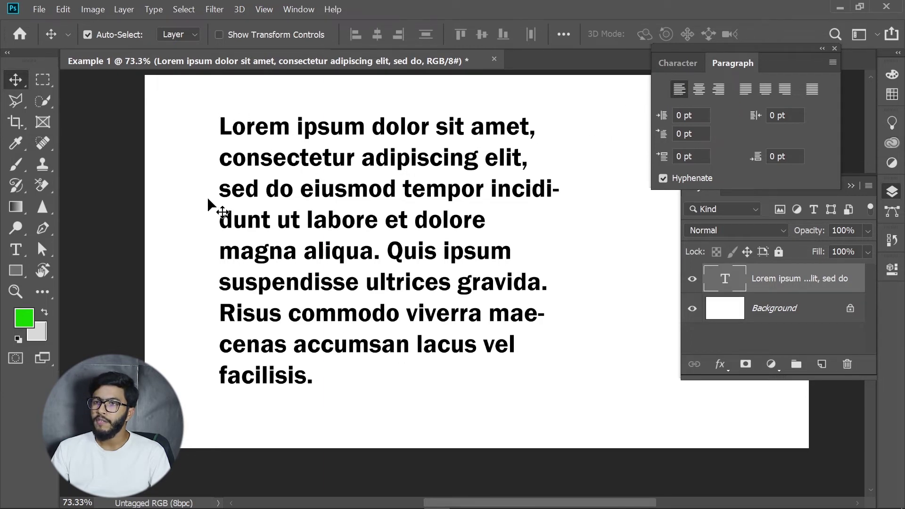
pyautogui.moveTo(338, 194); pyautogui.dragTo(301, 206)
pyautogui.press('space')
pyautogui.moveTo(548, 211); pyautogui.dragTo(465, 224)
pyautogui.scroll(-1, 496, 220)
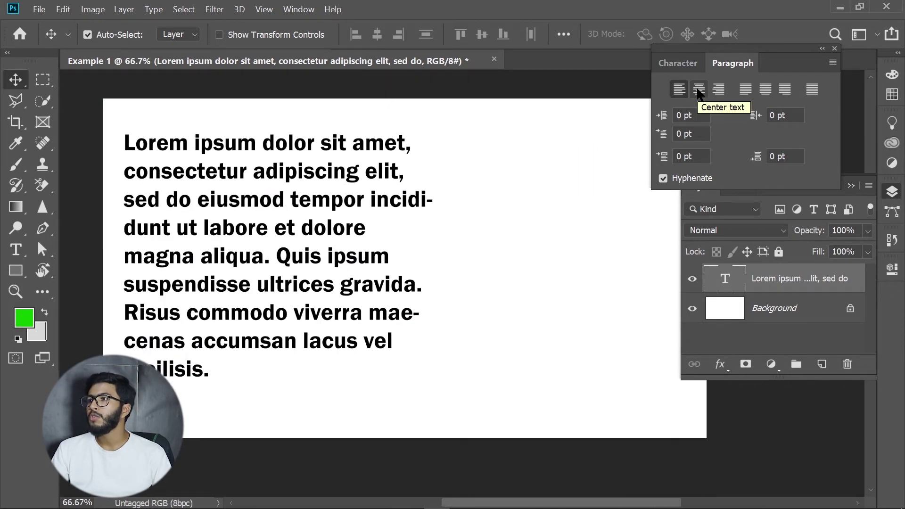
# - Try centre and right alignment on the paragraph, and move it away from the canvas's left edge
pyautogui.click(699, 90)
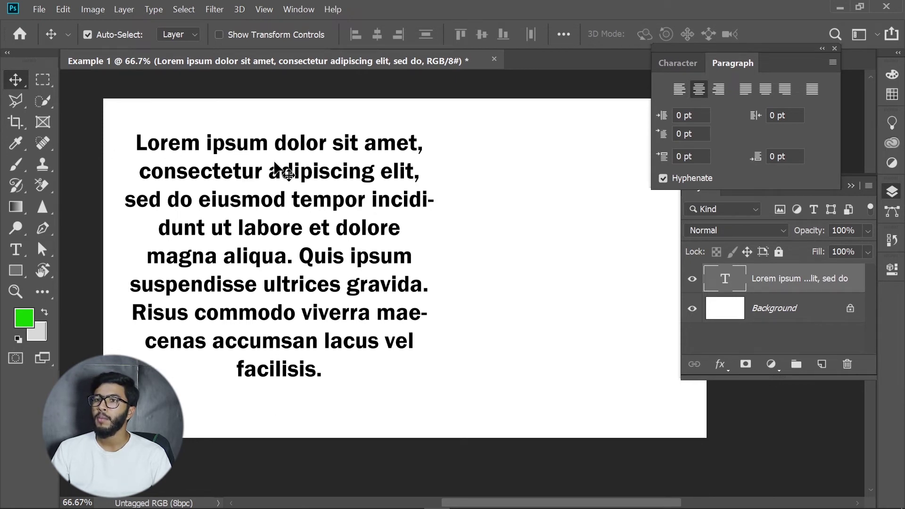
pyautogui.click(719, 89)
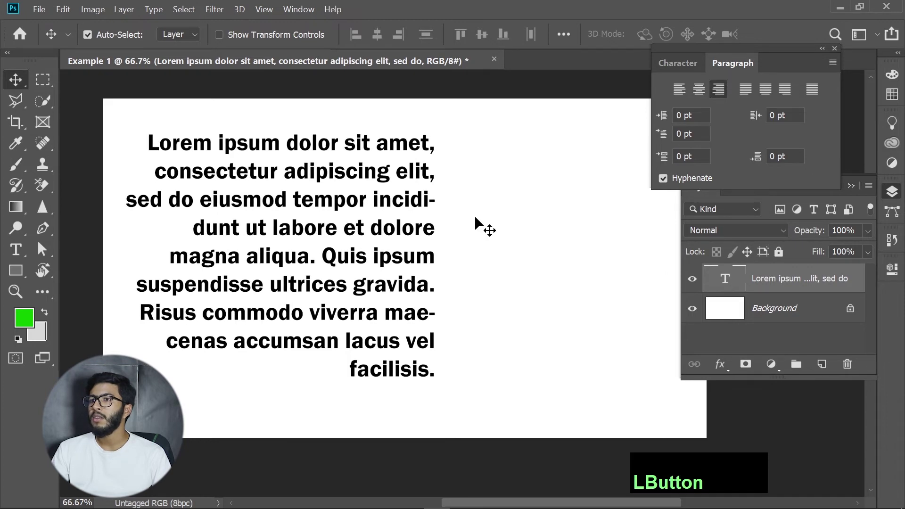
pyautogui.scroll(-1, 494, 257)
pyautogui.moveTo(467, 240); pyautogui.dragTo(355, 233)
pyautogui.moveTo(264, 236); pyautogui.dragTo(506, 238)
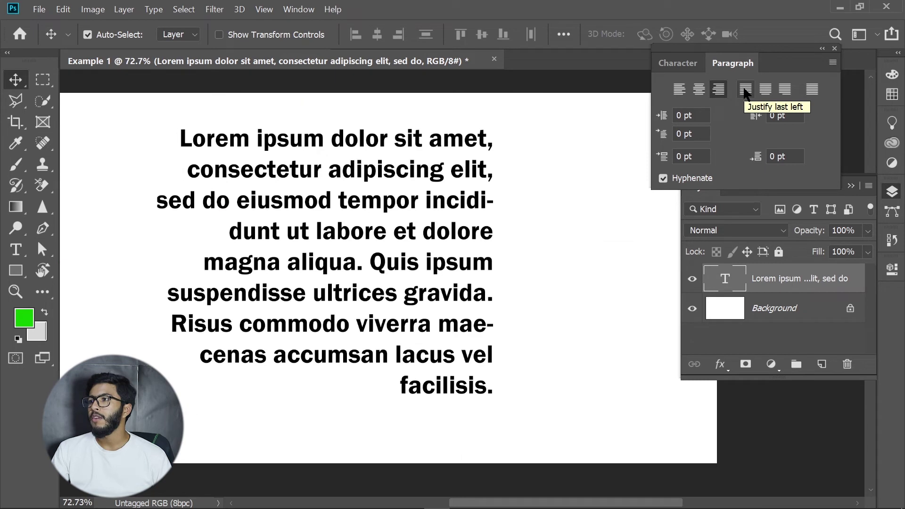
# - Try justifying the paragraph with its last line left, centred, right and fully justified, and return it to left alignment
pyautogui.click(745, 89)
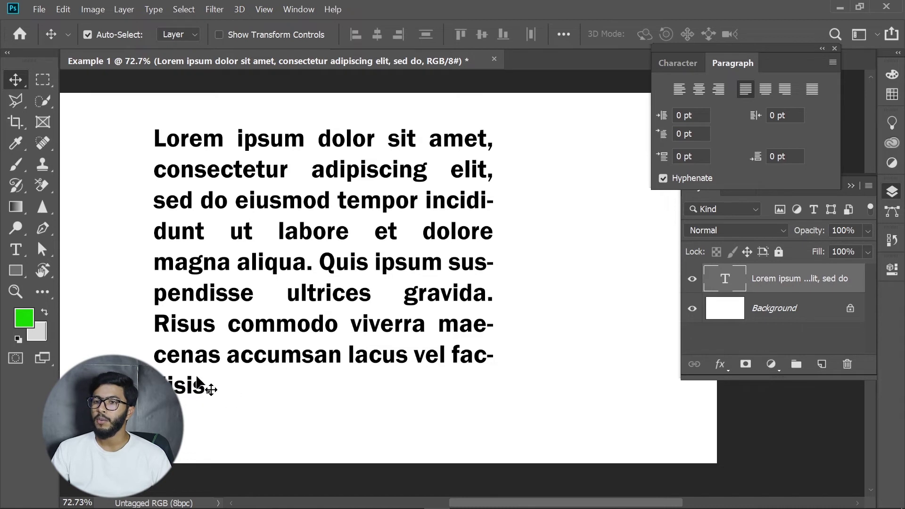
pyautogui.click(766, 86)
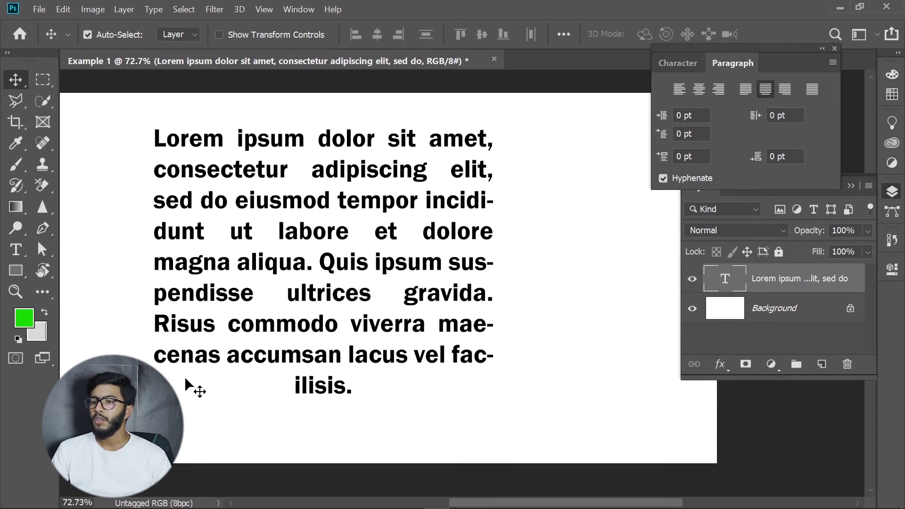
pyautogui.click(783, 89)
pyautogui.click(770, 88)
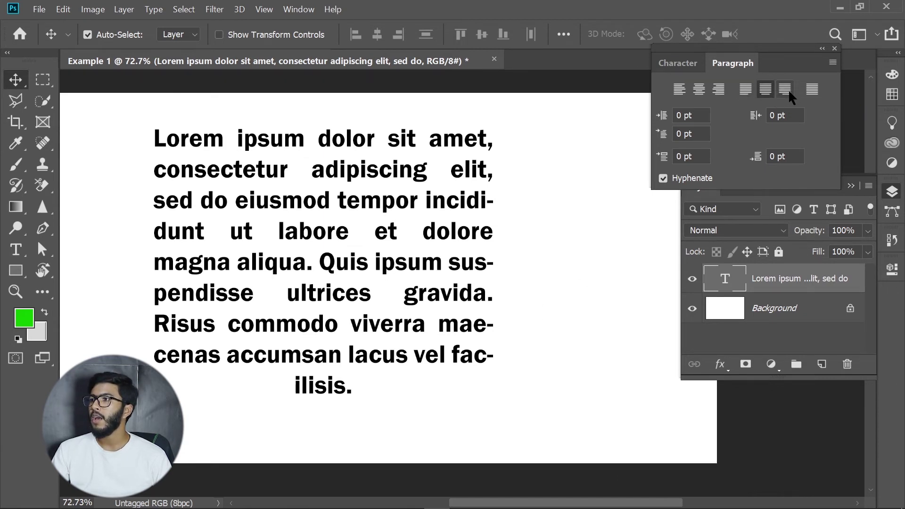
pyautogui.click(789, 88)
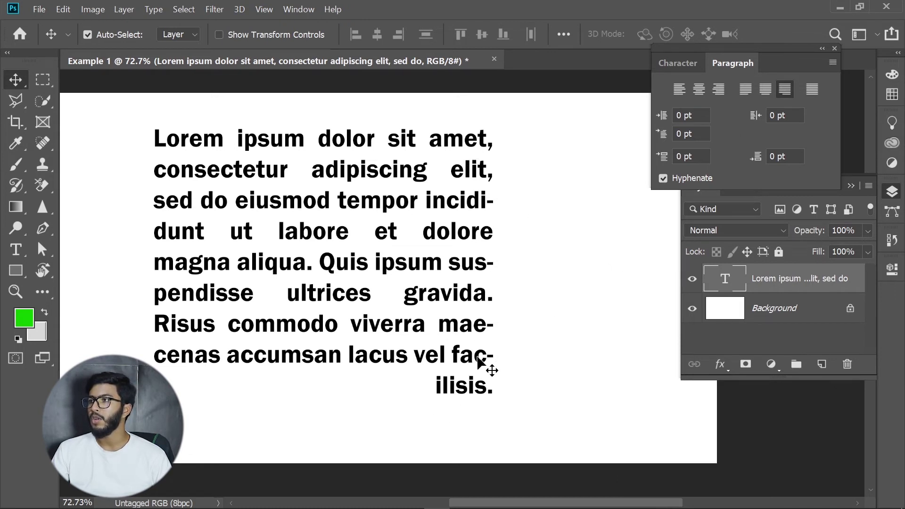
pyautogui.click(812, 89)
pyautogui.click(791, 89)
pyautogui.click(813, 88)
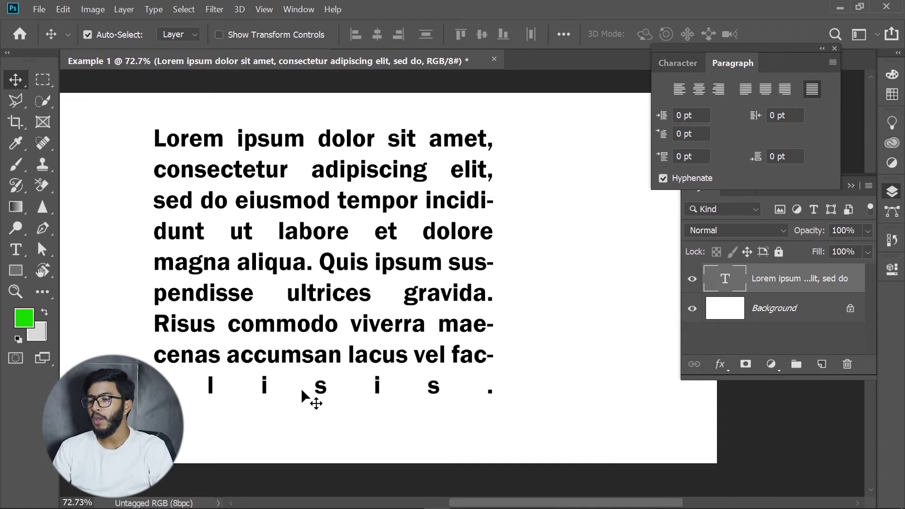
pyautogui.click(679, 91)
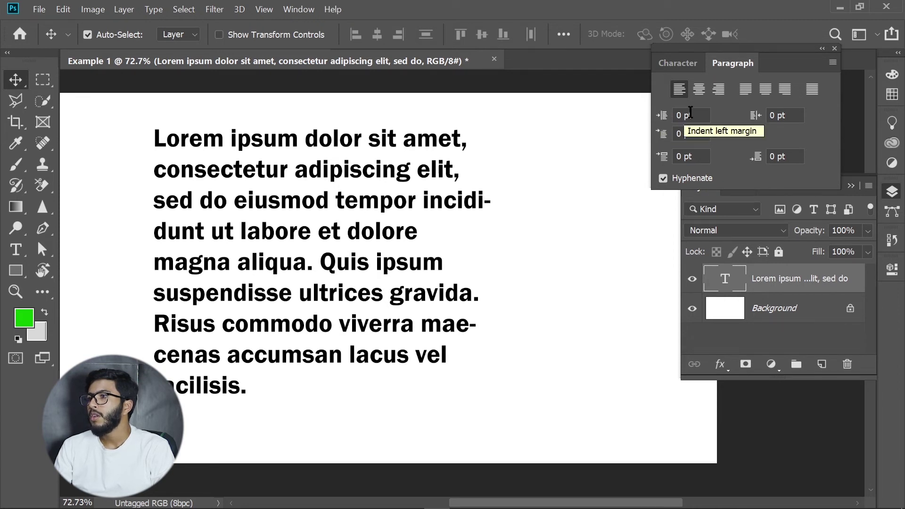
# - Try a left margin indent of 50 pt on the paragraph, and set it back to 0 pt
pyautogui.click(665, 114)
pyautogui.write('50')
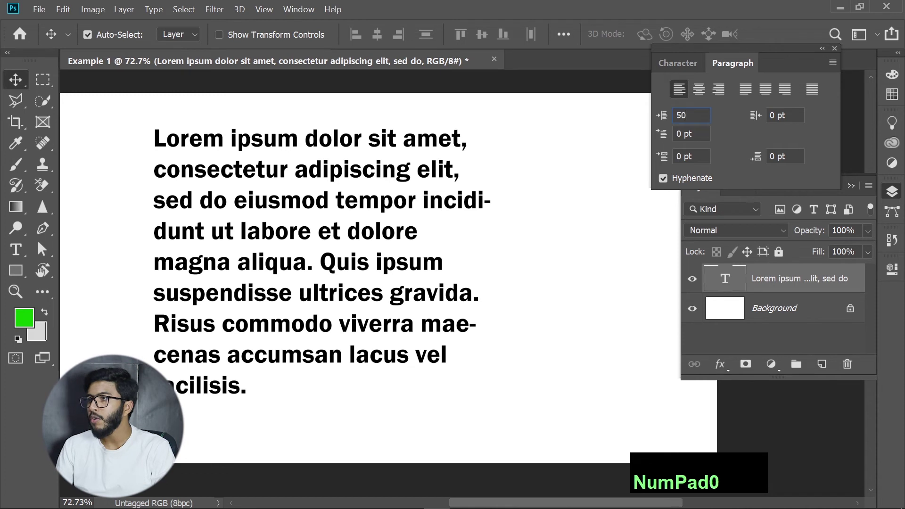
pyautogui.press('Return')
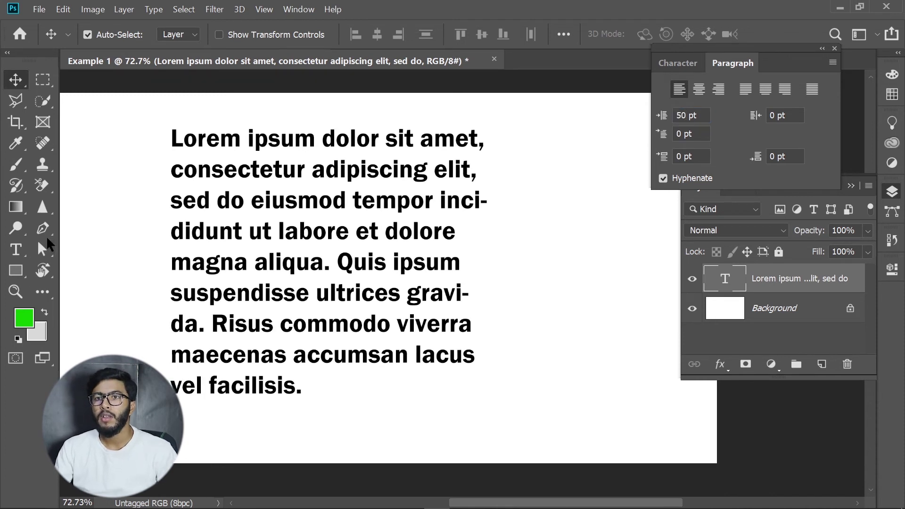
pyautogui.doubleClick(304, 207)
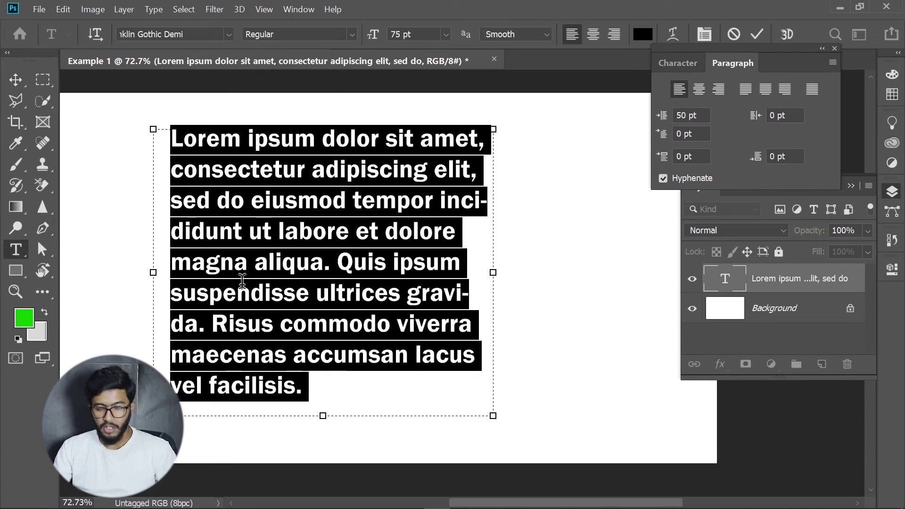
pyautogui.hotkey('ctrl', 'z')
pyautogui.hotkey('ctrl', 'z')
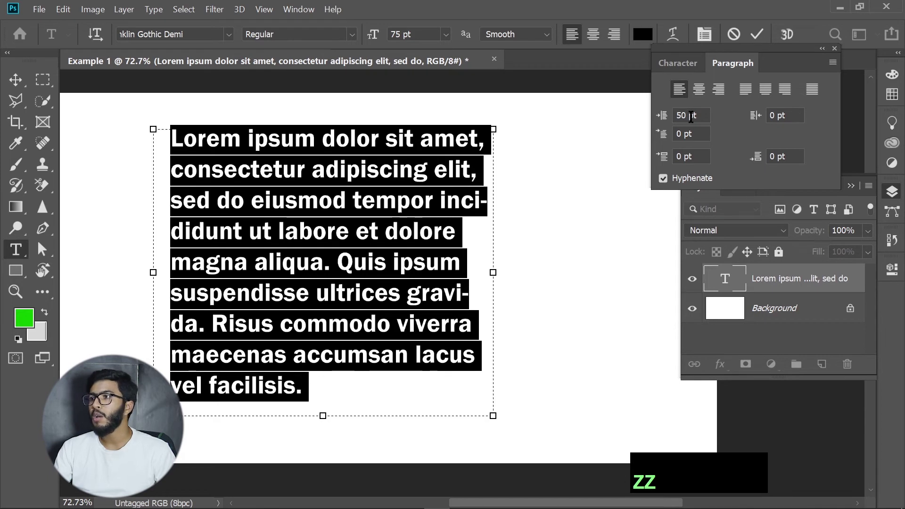
pyautogui.click(679, 115)
pyautogui.write('0')
pyautogui.press('KP_Enter')
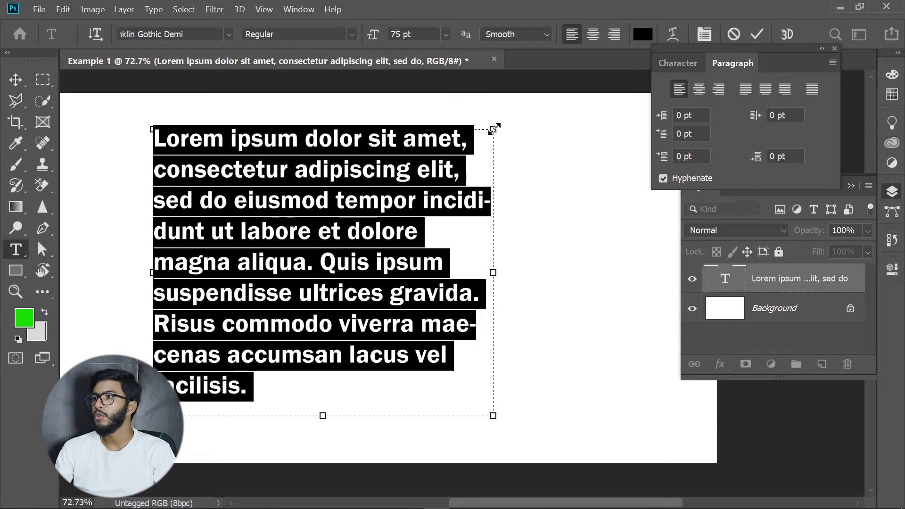
# - Set both the left and the right margin indents of the paragraph to 100 pt
pyautogui.click(695, 118)
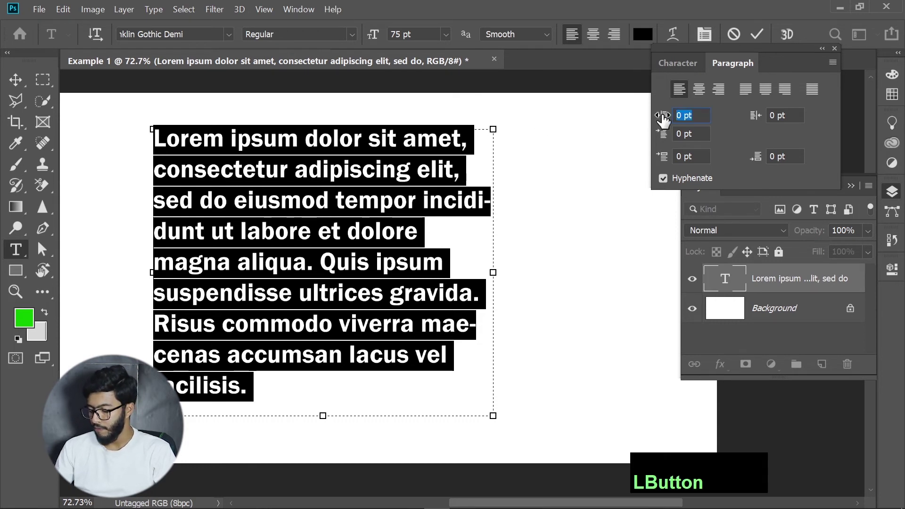
pyautogui.write('100')
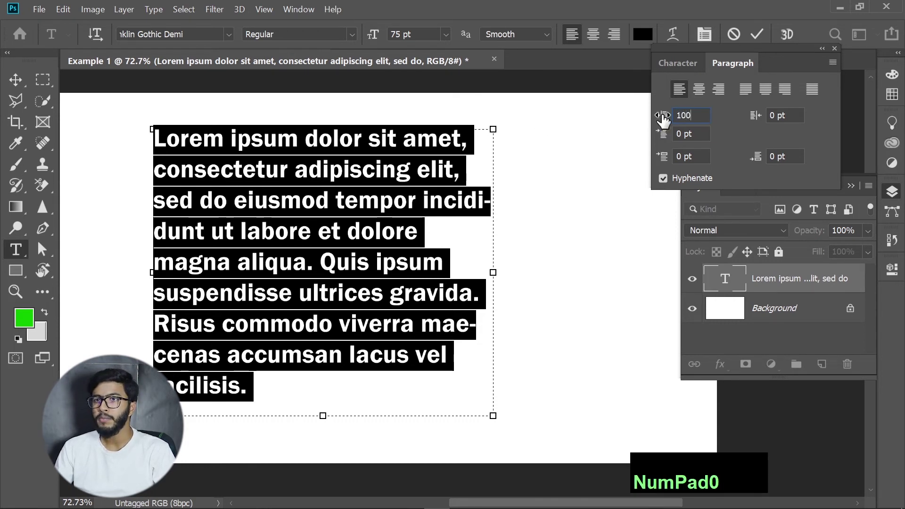
pyautogui.press('KP_Enter')
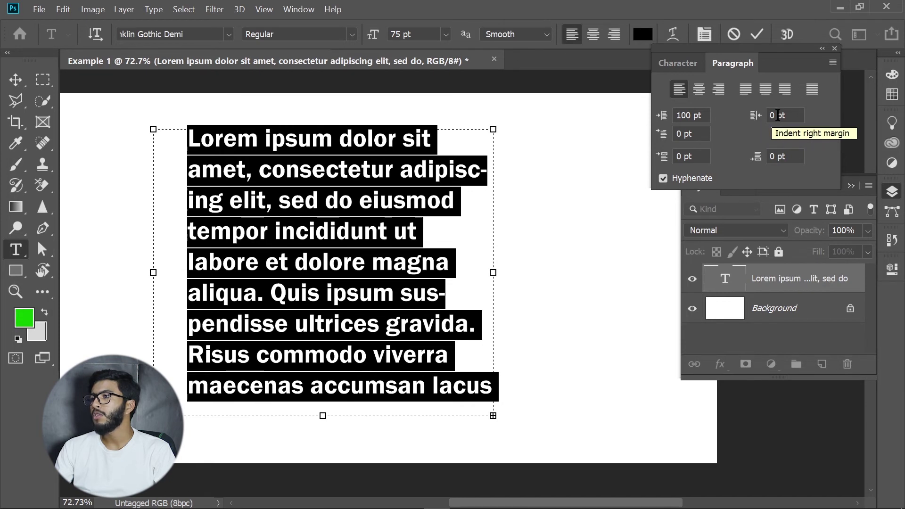
pyautogui.moveTo(778, 117); pyautogui.dragTo(760, 121)
pyautogui.write('100')
pyautogui.click(720, 130)
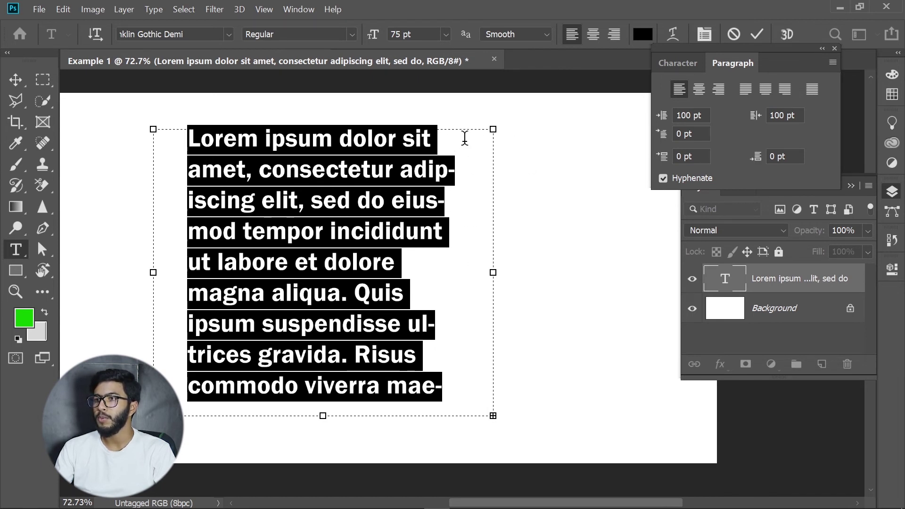
# - Delete the paragraph's text between "ips" and "facilisis.", and add the filler text "fsydagfkaryfgeryfgveryfgerg thrth" at its end
pyautogui.moveTo(423, 387); pyautogui.dragTo(259, 387)
pyautogui.press('BackSpace')
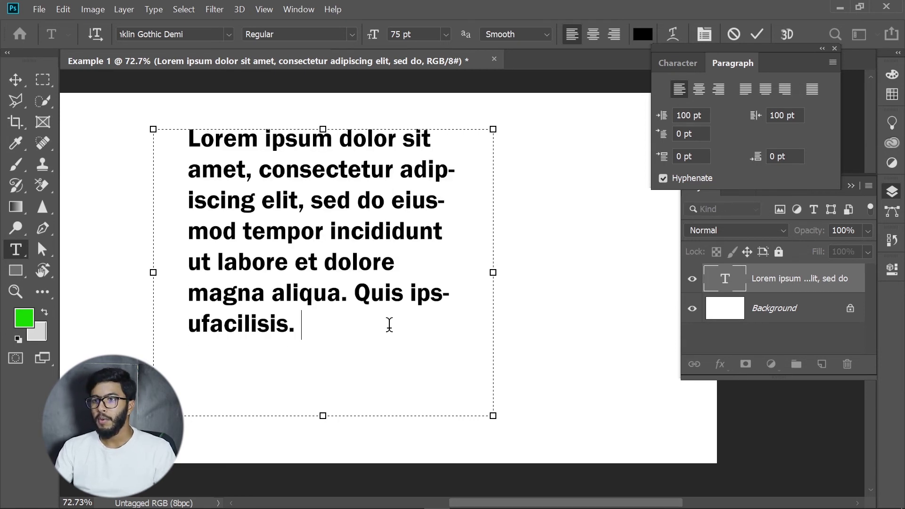
pyautogui.click(385, 330)
pyautogui.write('fsydagfka')
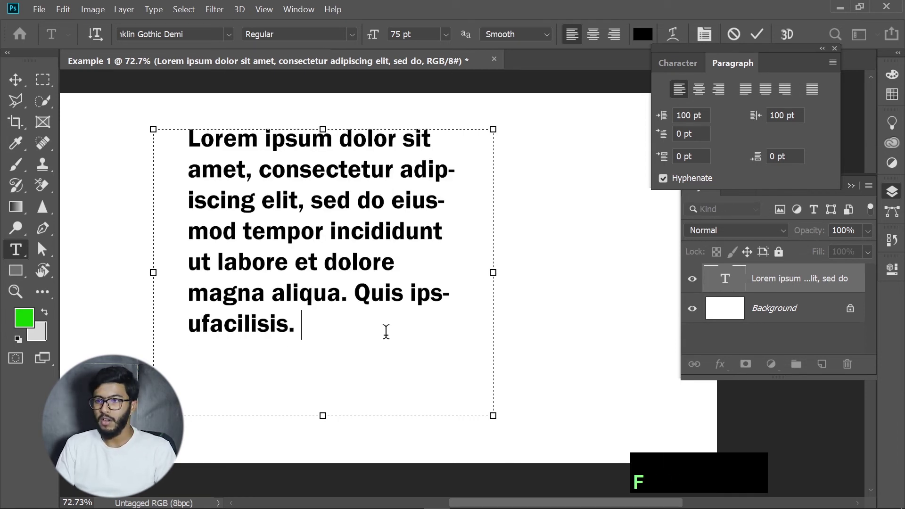
pyautogui.write('y')
pyautogui.press('BackSpace')
pyautogui.write('ryfgeryfgve')
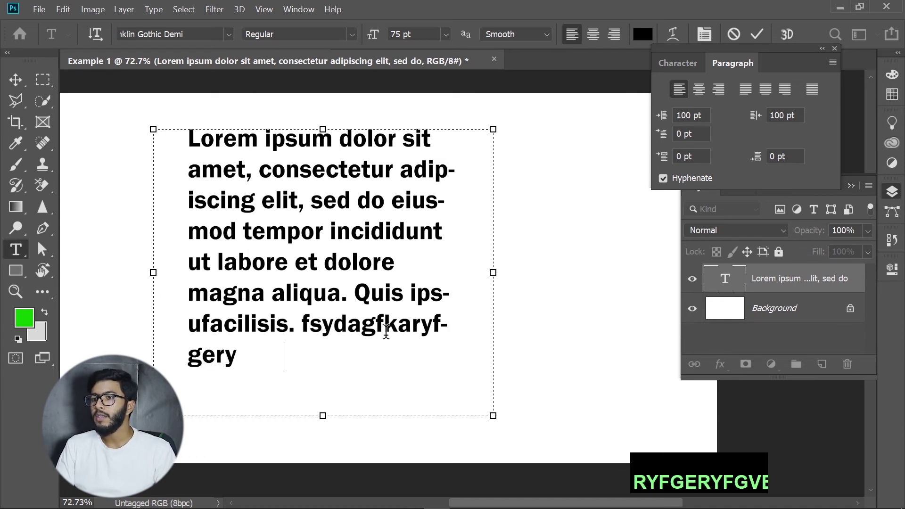
pyautogui.write('ryf')
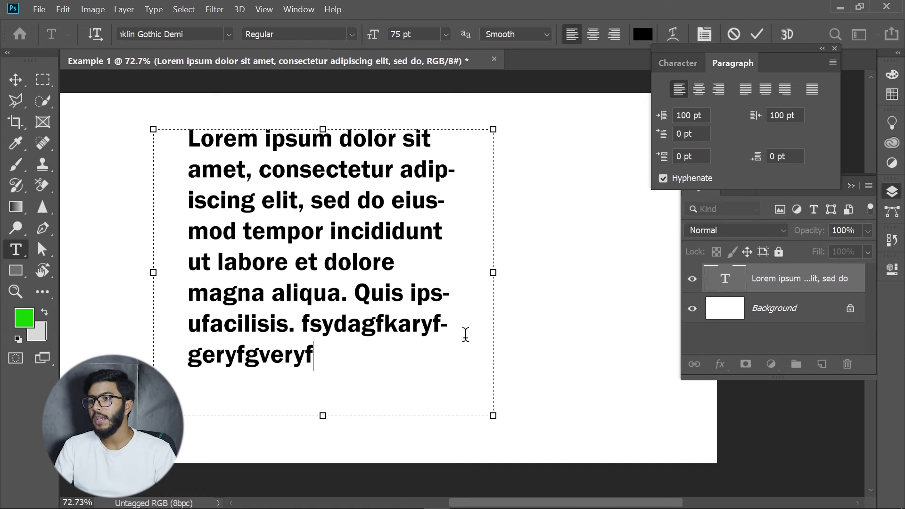
pyautogui.write('gerg thrth')
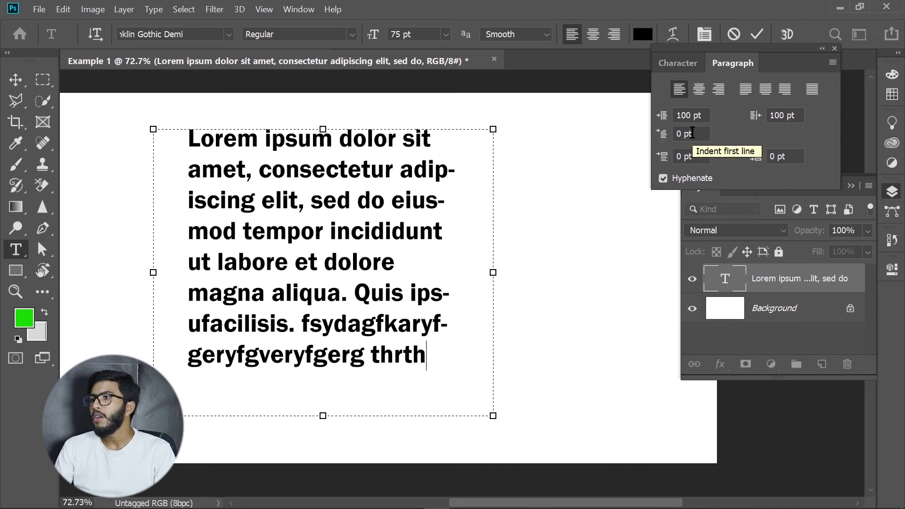
# - Set the paragraph's first line indent to 50 pt
pyautogui.click(696, 134)
pyautogui.write('50')
pyautogui.press('Return')
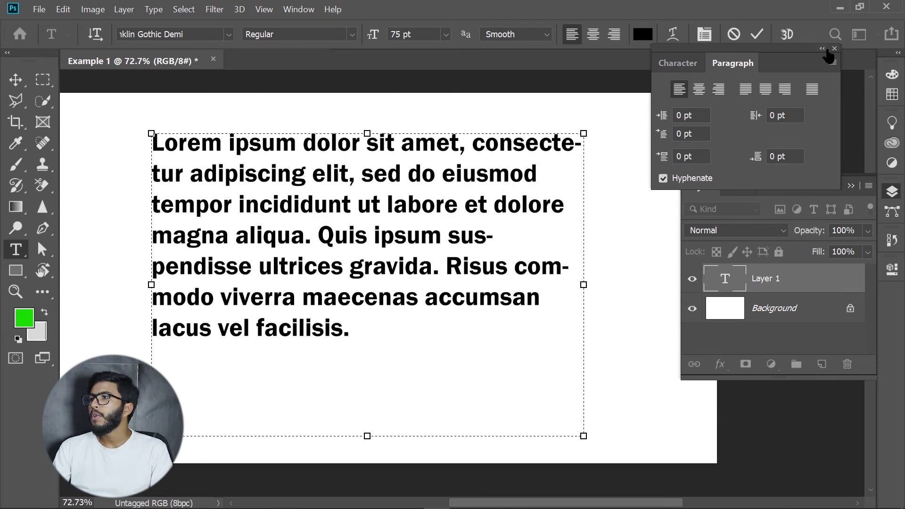
# - Hide the Paragraph settings and try right and centre alignment on the new Lorem ipsum paragraph
pyautogui.click(718, 63)
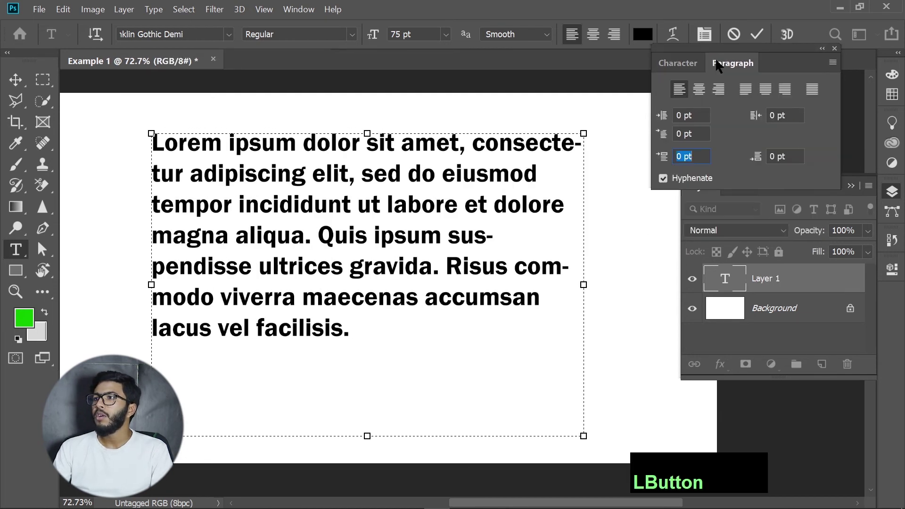
pyautogui.click(823, 49)
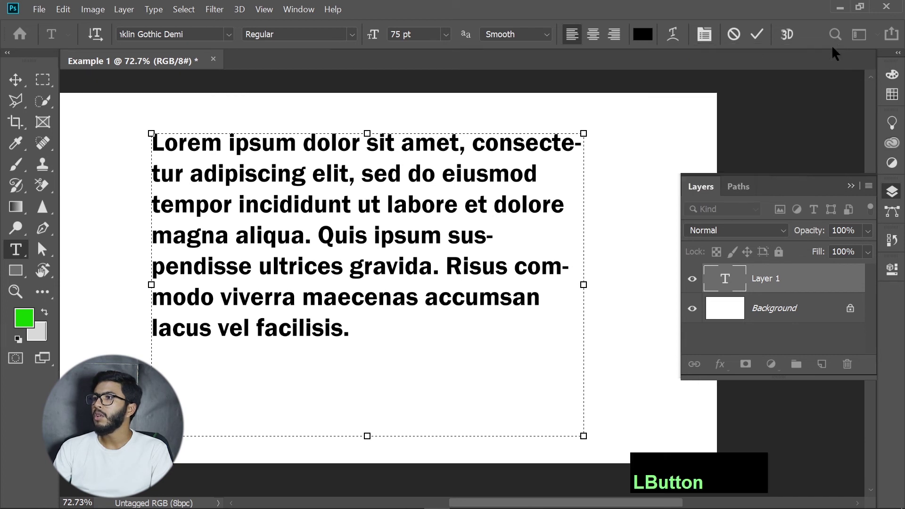
pyautogui.click(615, 33)
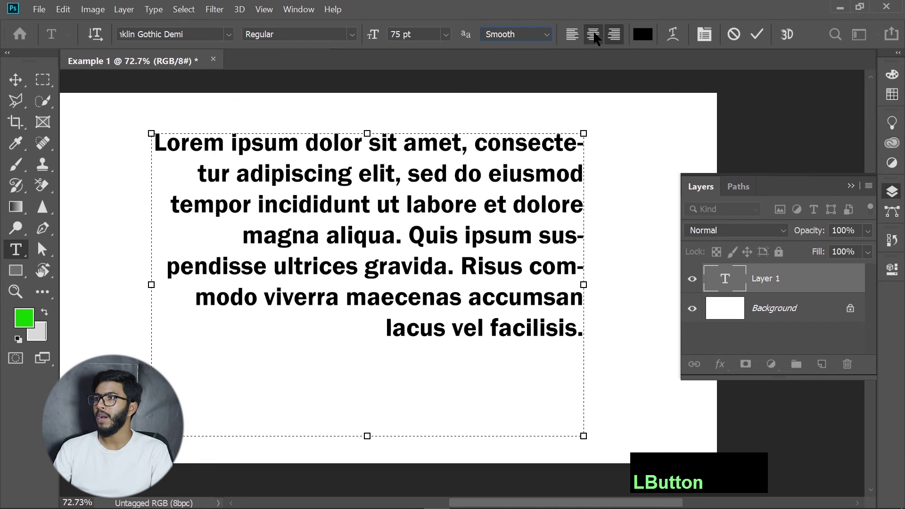
pyautogui.click(594, 34)
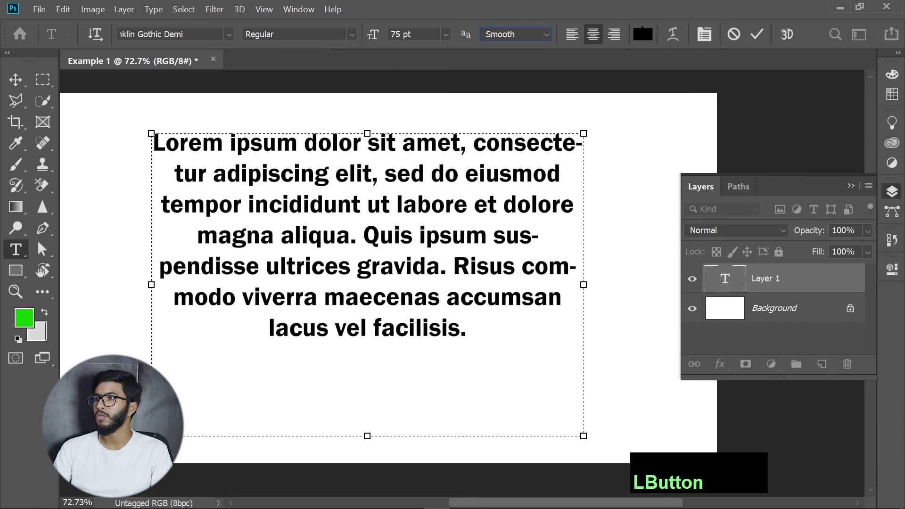
# - Open the Warp Text settings for the paragraph, move the dialog clear of the text and show the warp styles
pyautogui.click(675, 33)
pyautogui.moveTo(453, 103); pyautogui.dragTo(743, 73)
pyautogui.click(693, 87)
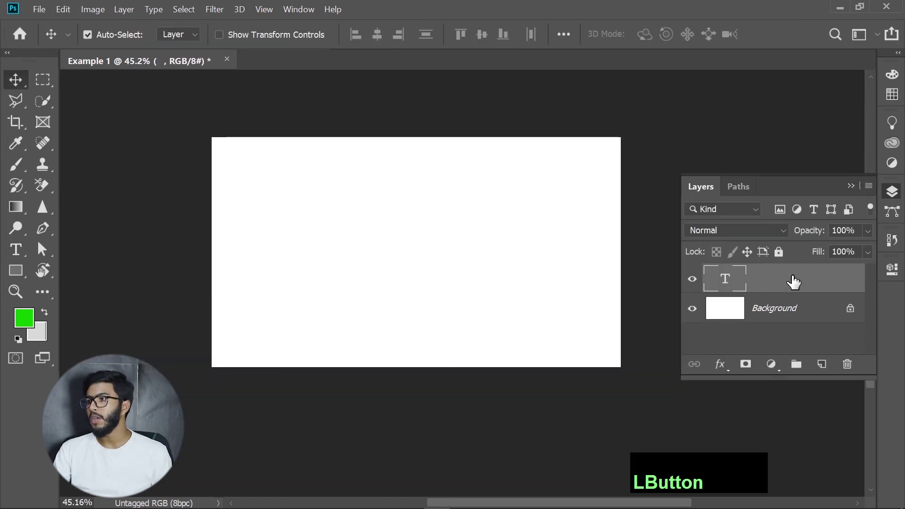
# - Delete the empty text layer and create a new Lorem ipsum paragraph in a tall text box near the canvas's left edge
pyautogui.press('Delete')
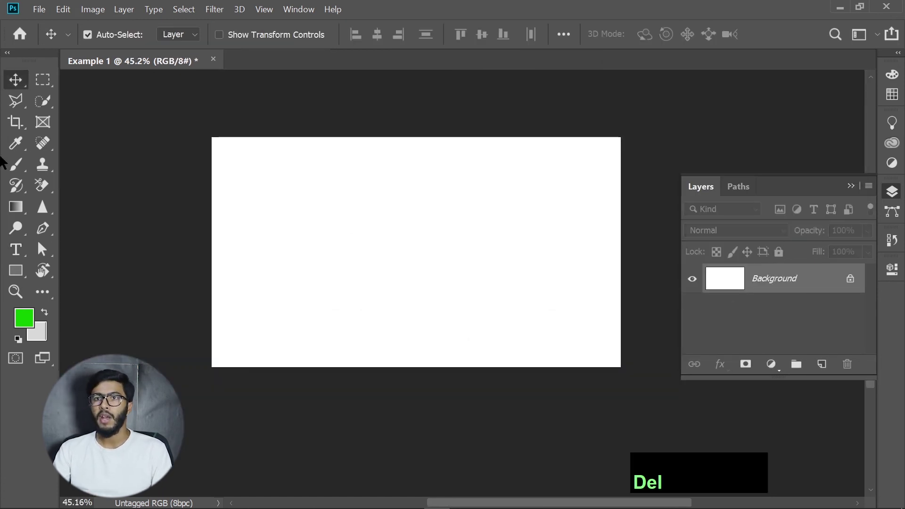
pyautogui.click(17, 251)
pyautogui.moveTo(249, 179); pyautogui.dragTo(388, 332)
pyautogui.click(15, 80)
pyautogui.press('space')
pyautogui.moveTo(395, 228); pyautogui.dragTo(319, 231)
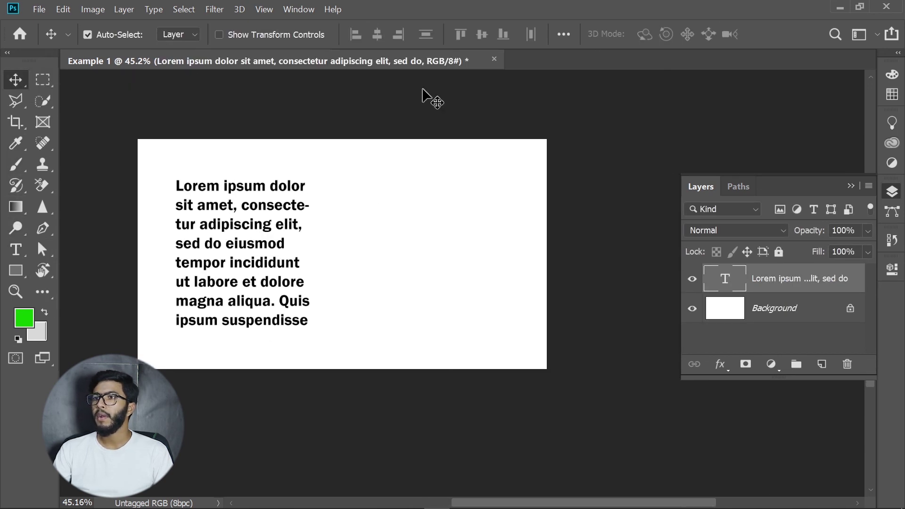
# - Try the Arc text warp on the paragraph, horizontally with a +40% bend and vertically with a +12% bend, and cancel it
pyautogui.doubleClick(250, 220)
pyautogui.click(673, 34)
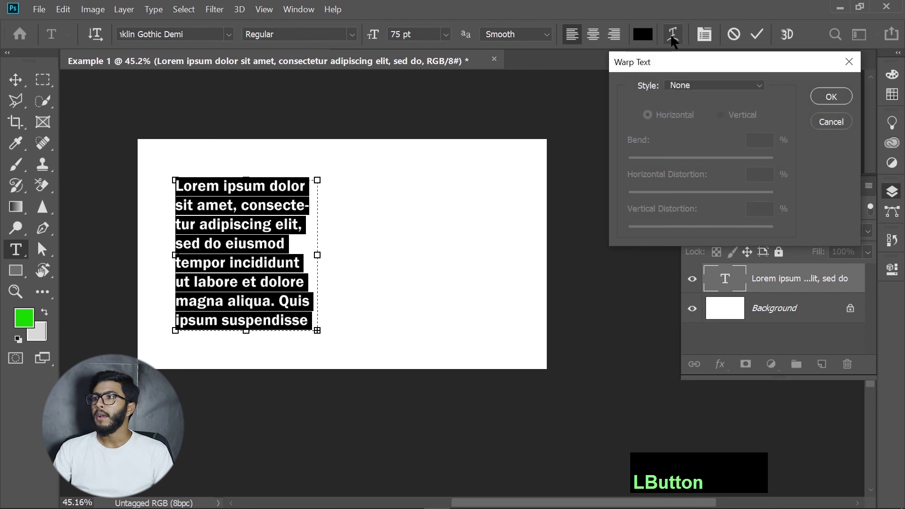
pyautogui.click(683, 86)
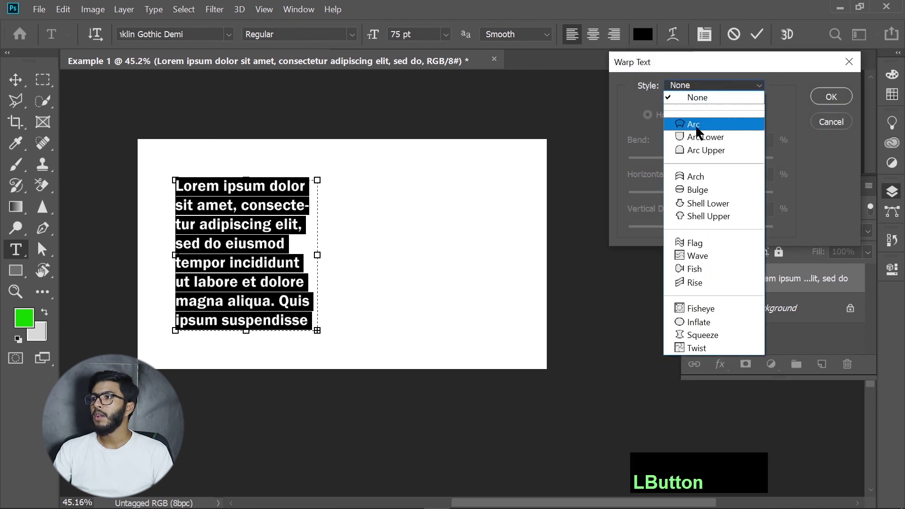
pyautogui.click(697, 129)
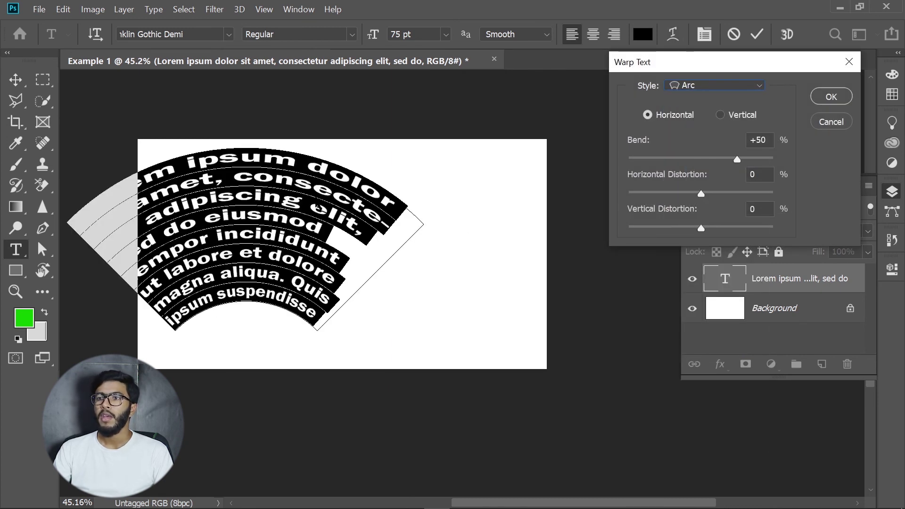
pyautogui.moveTo(736, 160)
pyautogui.mouseDown()
pyautogui.moveTo(650, 157)
pyautogui.moveTo(730, 159)
pyautogui.mouseUp()
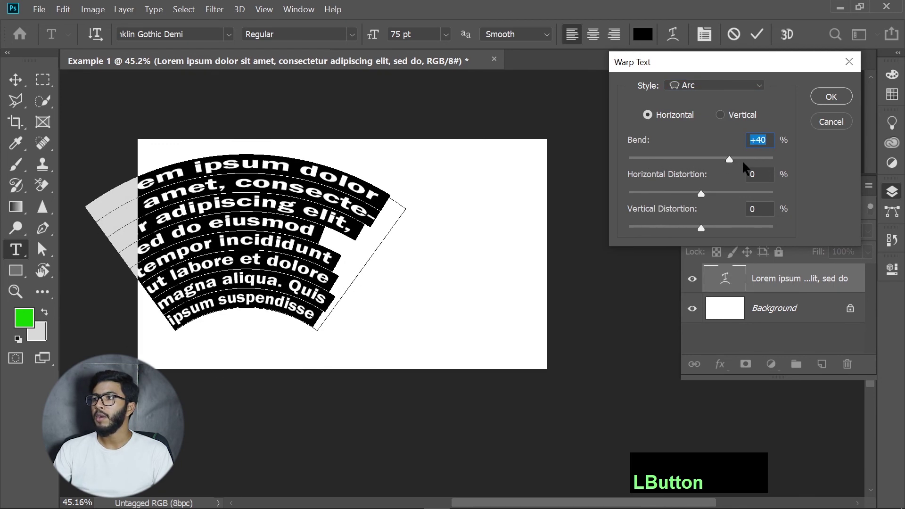
pyautogui.click(730, 121)
pyautogui.click(728, 115)
pyautogui.moveTo(729, 160); pyautogui.dragTo(710, 162)
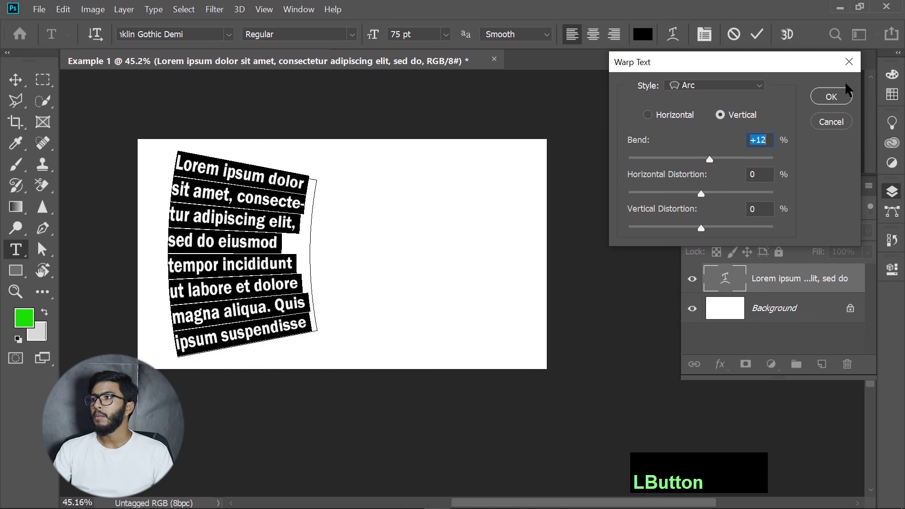
pyautogui.click(832, 122)
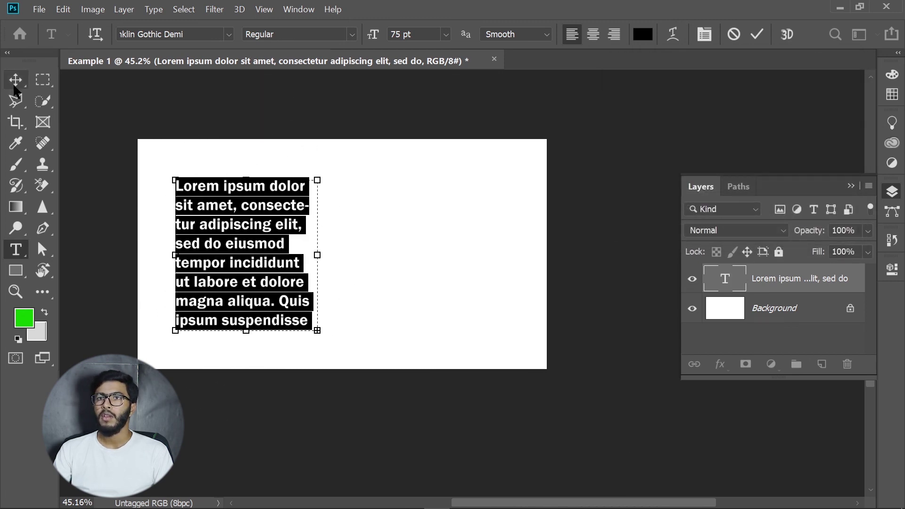
# - Move the text paragraph closer to the centre of the canvas
pyautogui.click(15, 85)
pyautogui.moveTo(233, 244); pyautogui.dragTo(303, 239)
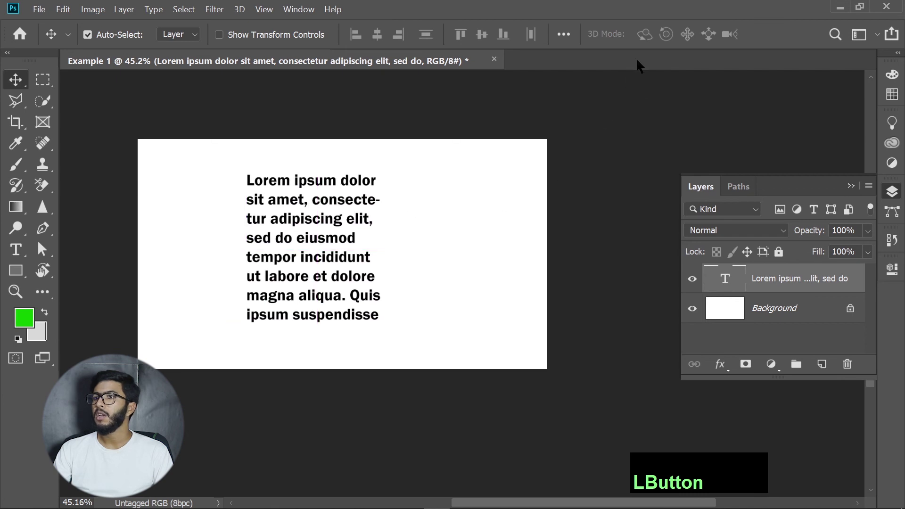
# - Try the horizontal Arc Lower warp on the paragraph with +7% bend, +7% horizontal and -69% vertical distortion, and cancel it
pyautogui.doubleClick(363, 203)
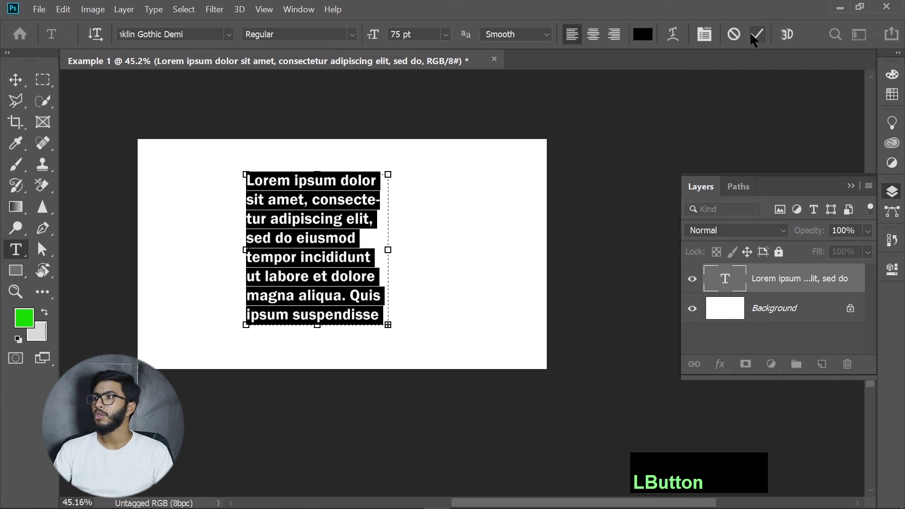
pyautogui.click(675, 31)
pyautogui.click(696, 86)
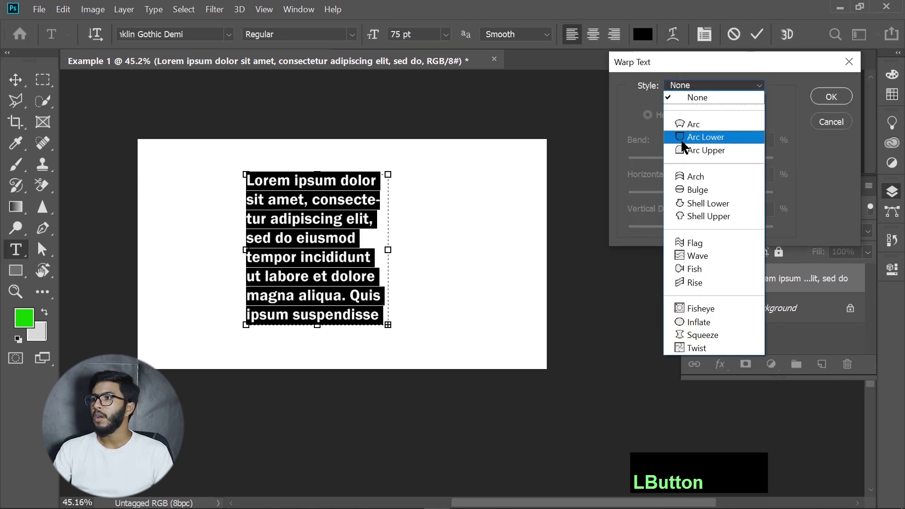
pyautogui.click(690, 137)
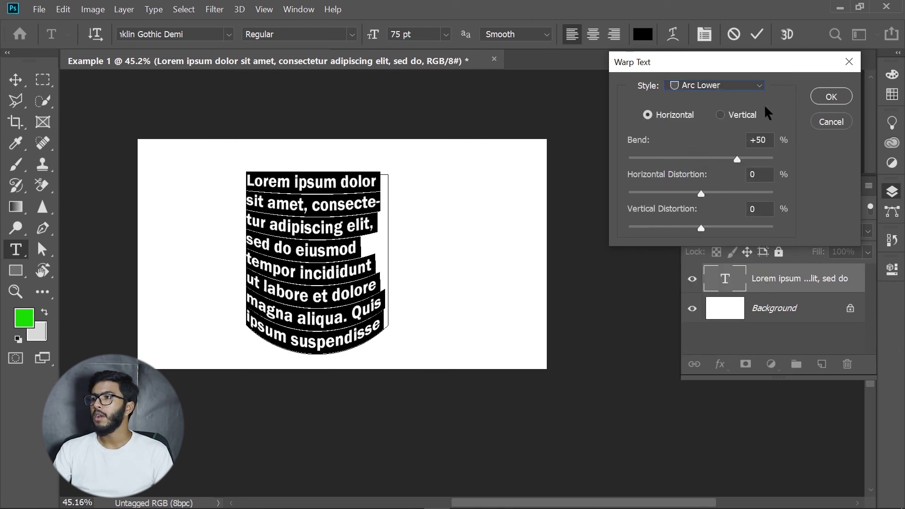
pyautogui.moveTo(738, 161); pyautogui.dragTo(566, 170)
pyautogui.moveTo(726, 169); pyautogui.dragTo(706, 193)
pyautogui.click(733, 114)
pyautogui.click(666, 121)
pyautogui.moveTo(701, 229); pyautogui.dragTo(651, 229)
pyautogui.click(827, 122)
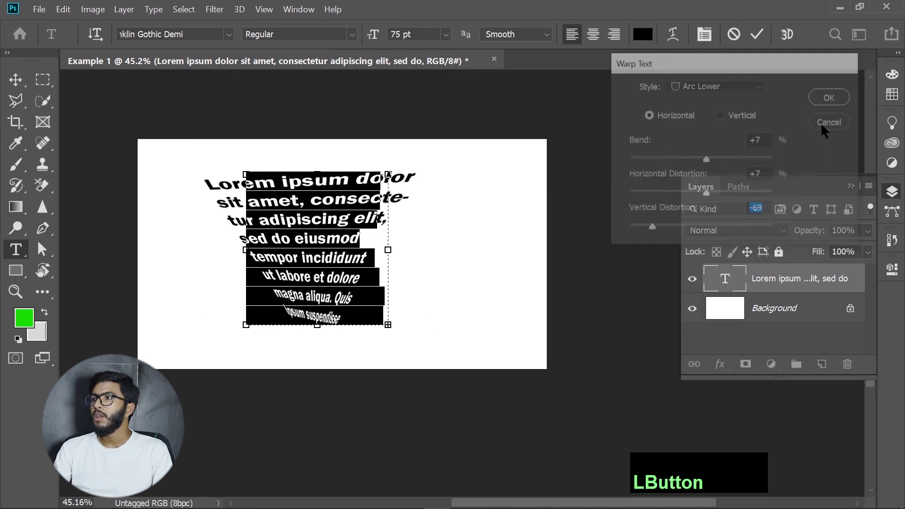